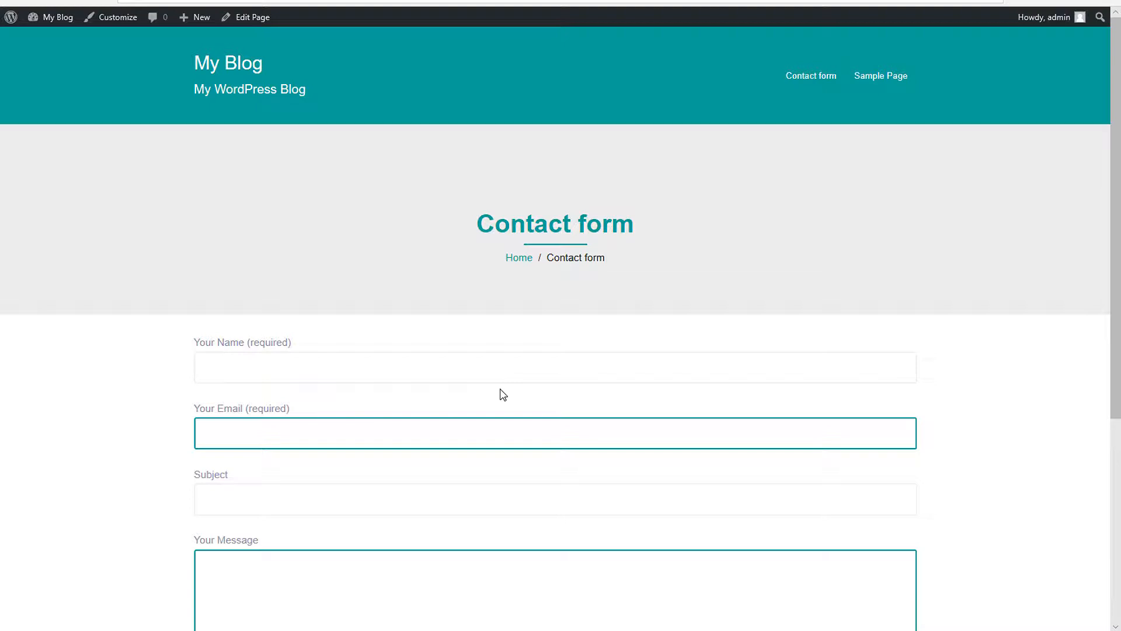
# - Fill in the contact form with the saved name and e-mail, subject "dsfa" and message "dasf", and send it
pyautogui.scroll(-3, 502, 394)
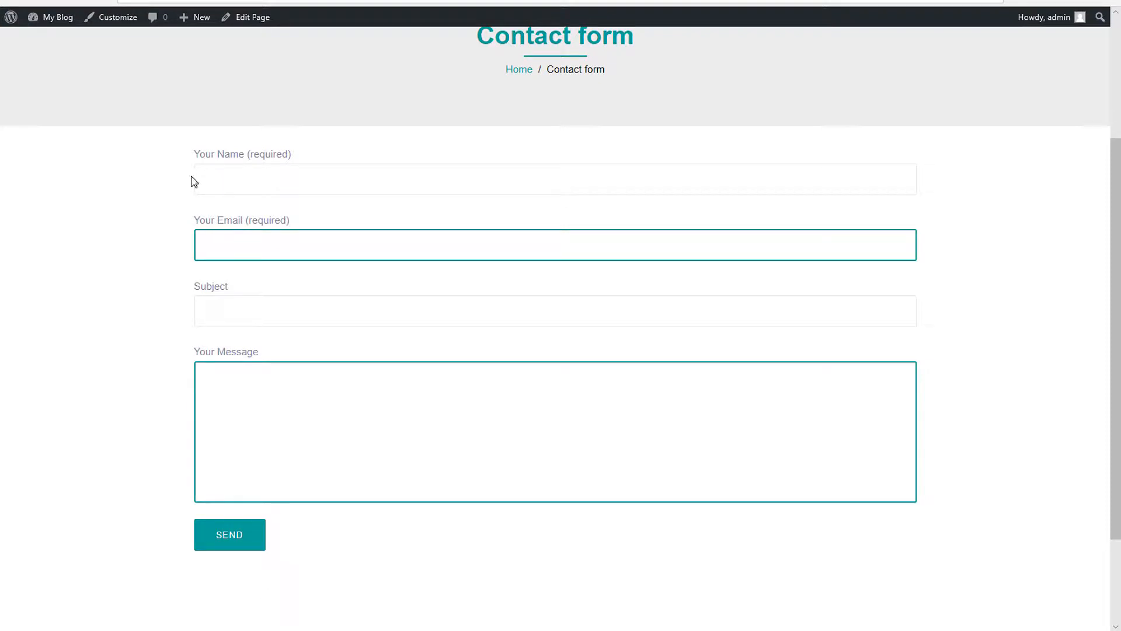
pyautogui.click(262, 181)
pyautogui.click(222, 212)
pyautogui.click(234, 322)
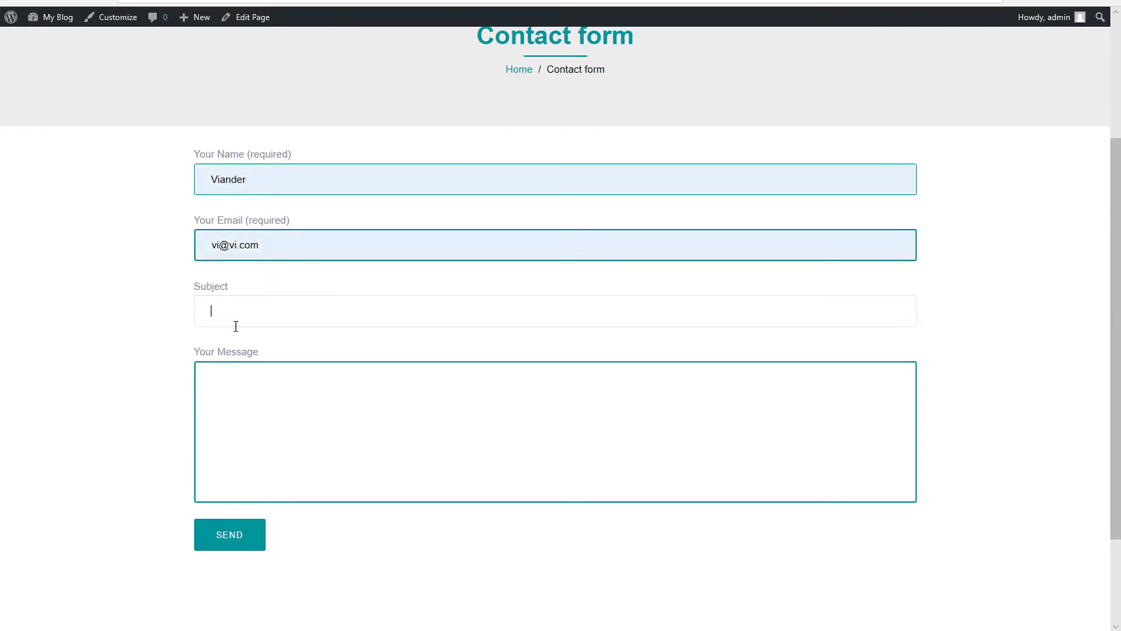
pyautogui.write('dsfa')
pyautogui.click(256, 380)
pyautogui.write('dasf')
pyautogui.click(228, 532)
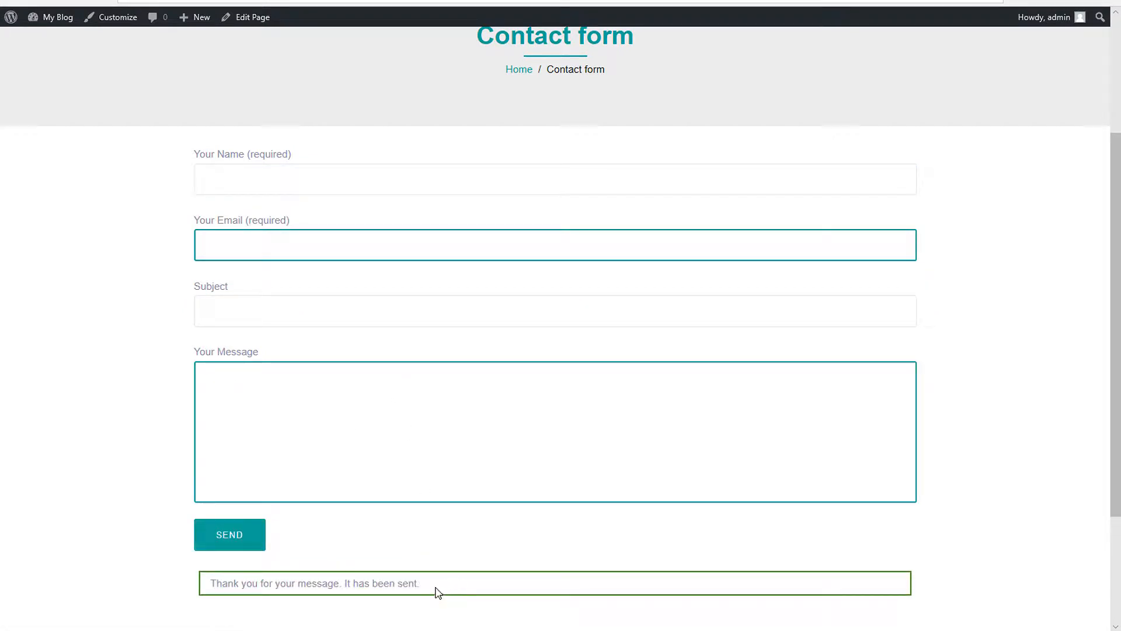
pyautogui.moveTo(435, 588); pyautogui.dragTo(346, 584)
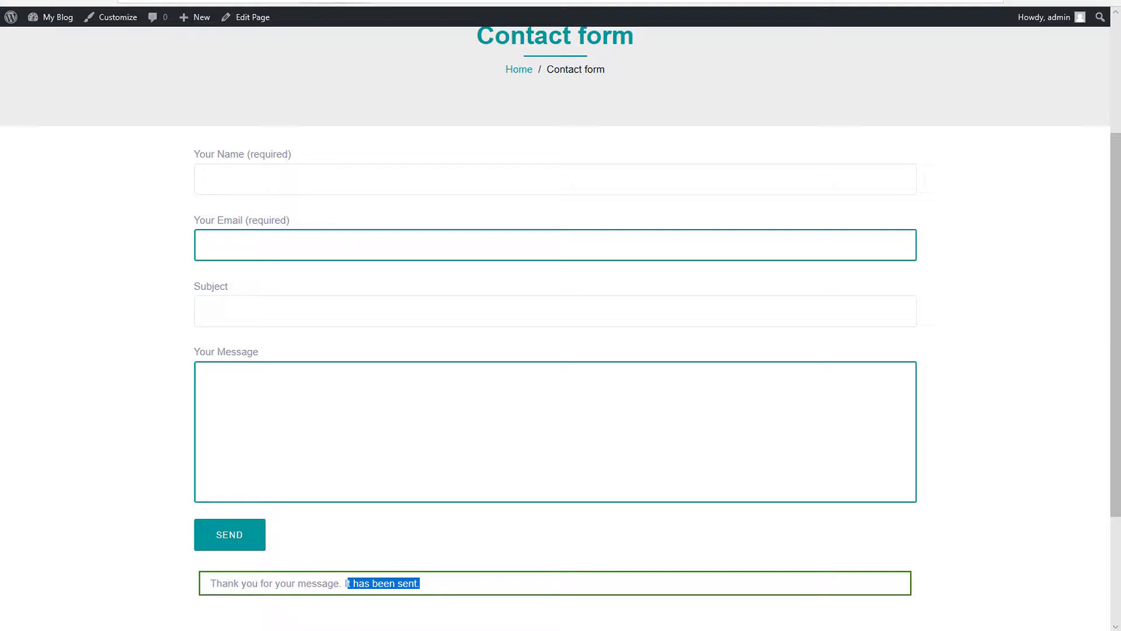
# - Switch to Google Tag Manager and create a new trigger of the type Element Visibility
pyautogui.click(234, 1)
pyautogui.click(68, 201)
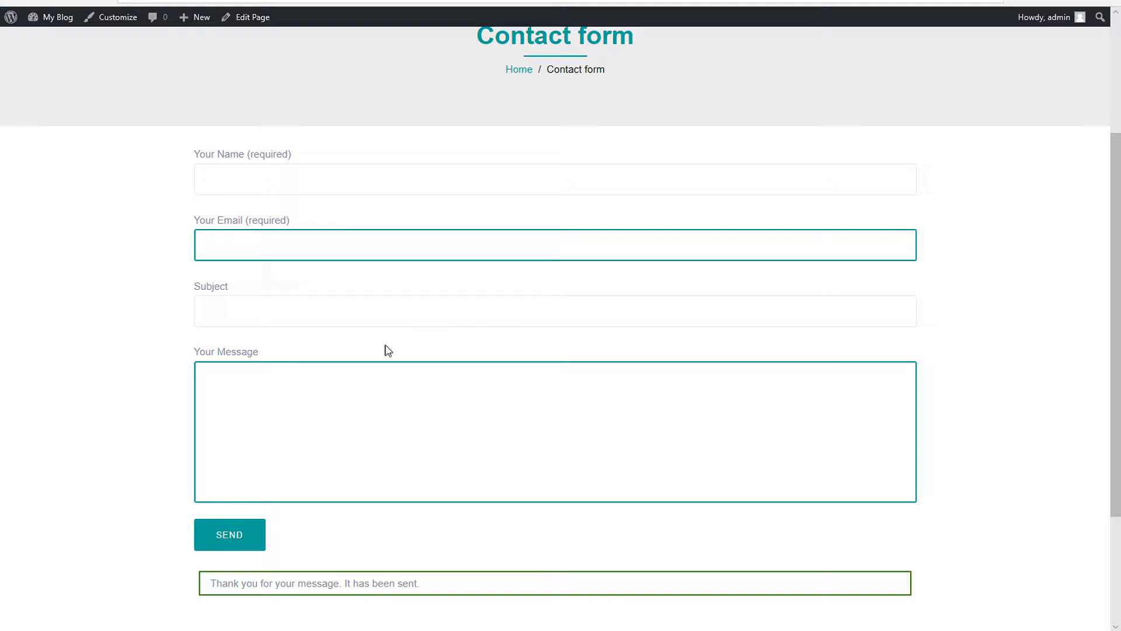
pyautogui.scroll(3, 292, 292)
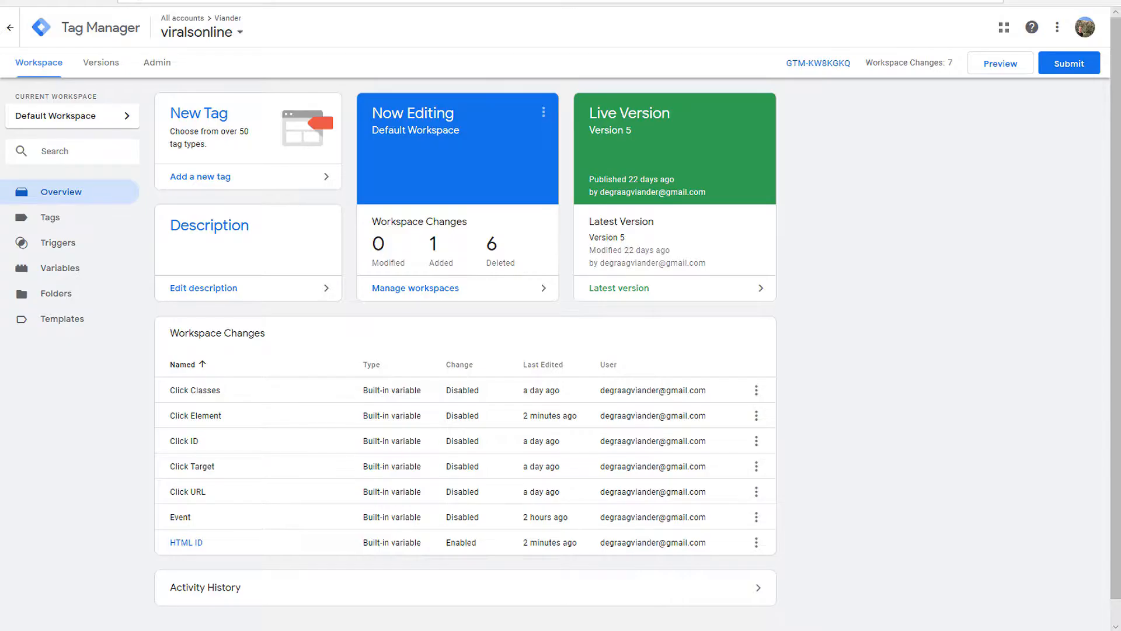
pyautogui.click(69, 247)
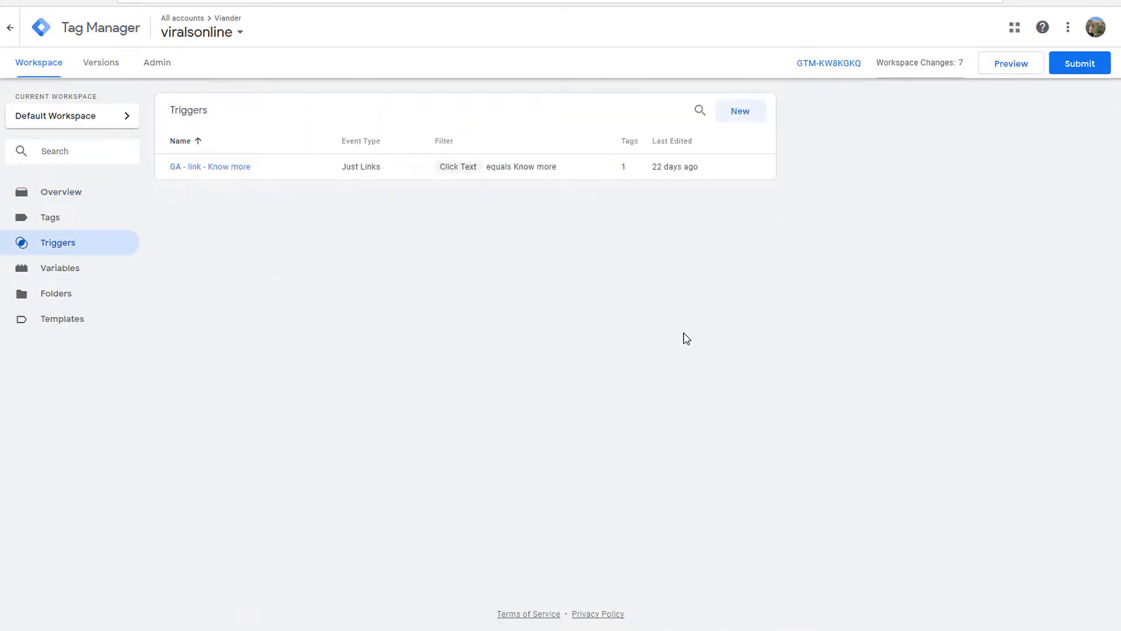
pyautogui.click(741, 111)
pyautogui.click(761, 221)
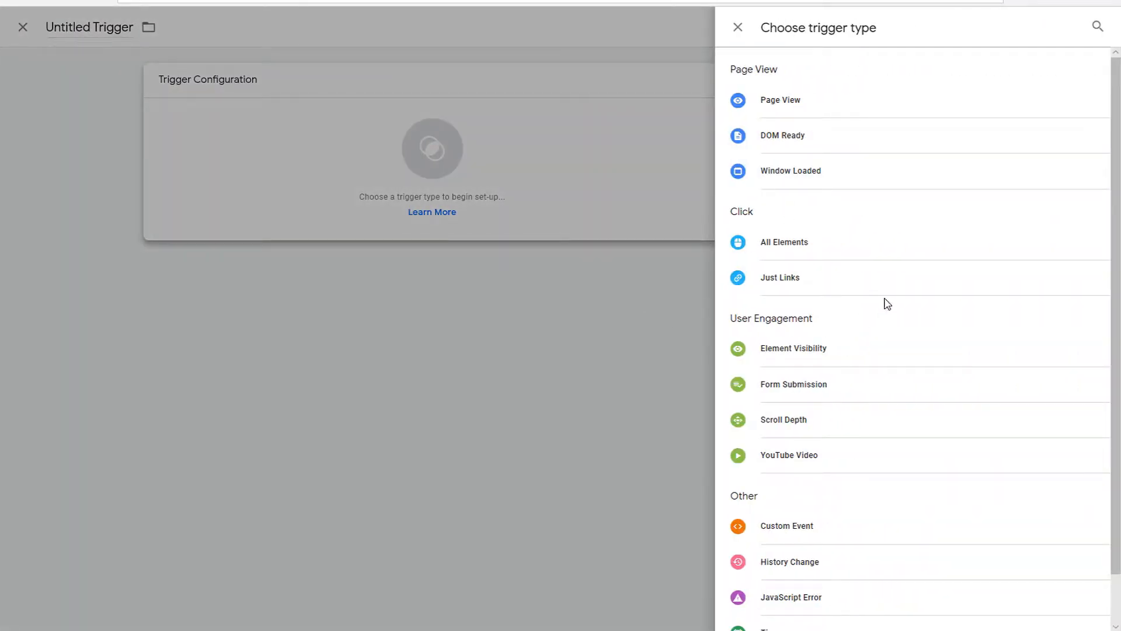
pyautogui.scroll(-1, 876, 310)
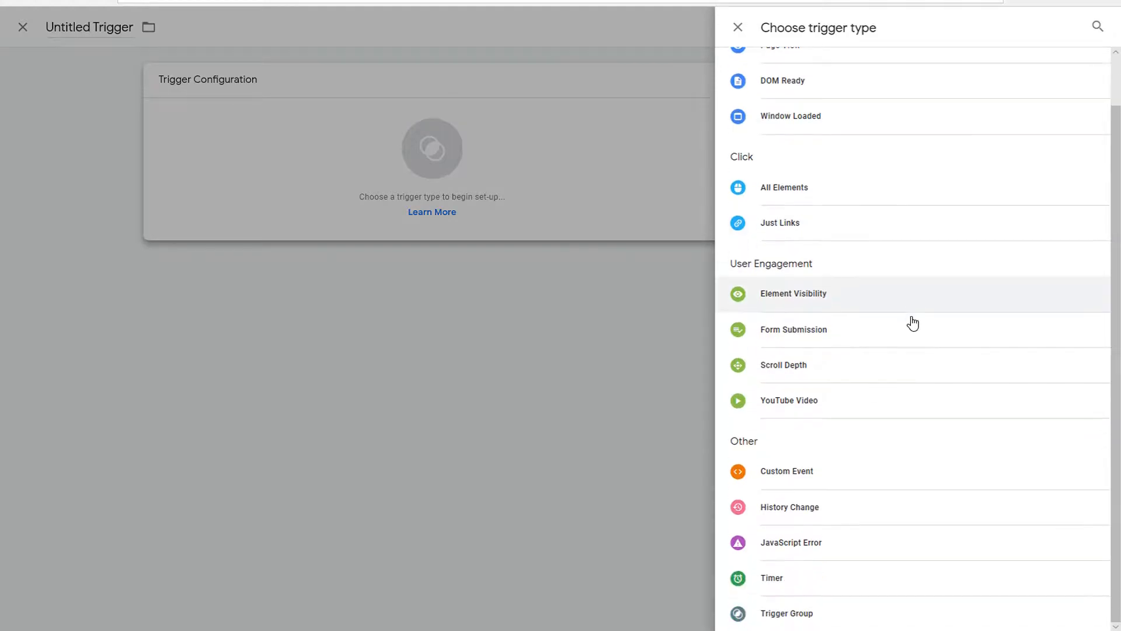
pyautogui.click(807, 301)
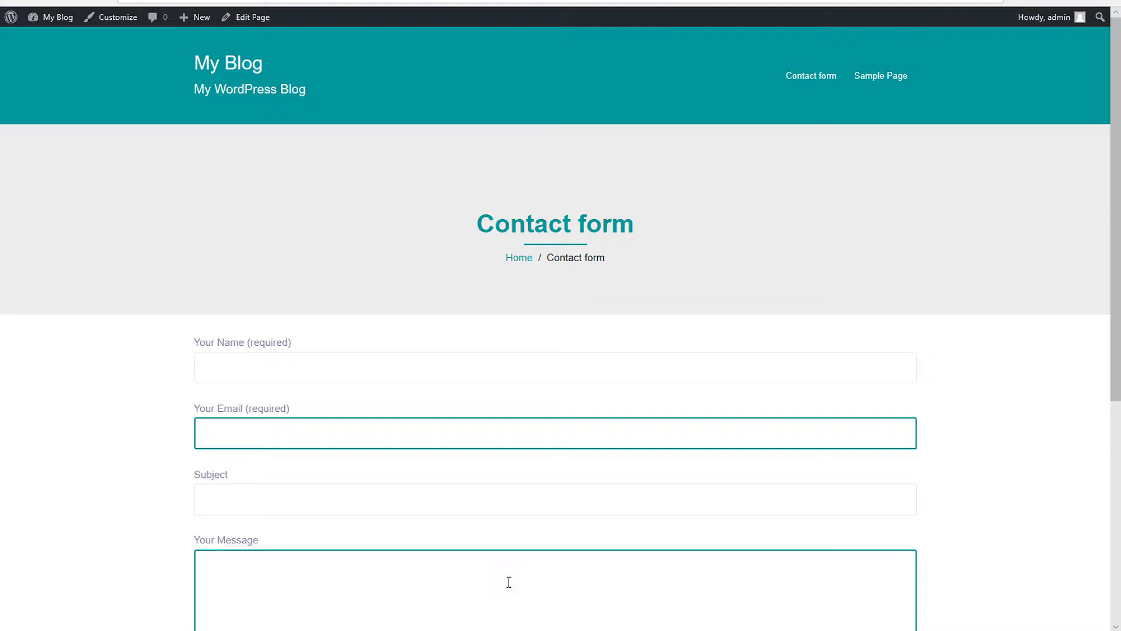
# - Return to the contact form page and examine the thank-you message below the form
pyautogui.scroll(-6, 459, 533)
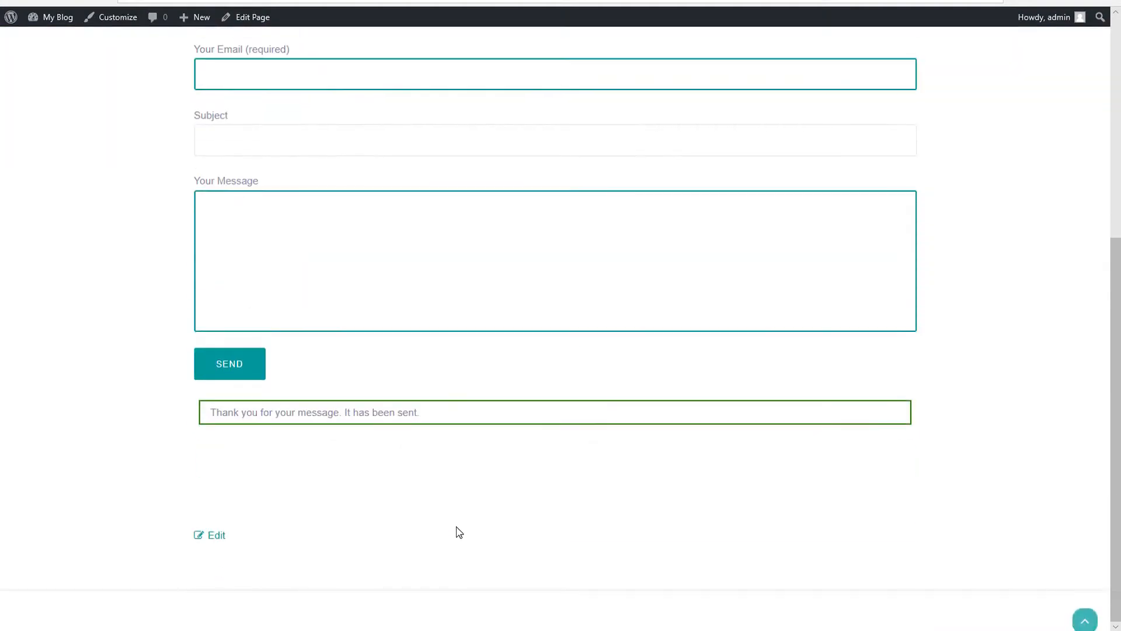
pyautogui.tripleClick(266, 412)
pyautogui.click(318, 418)
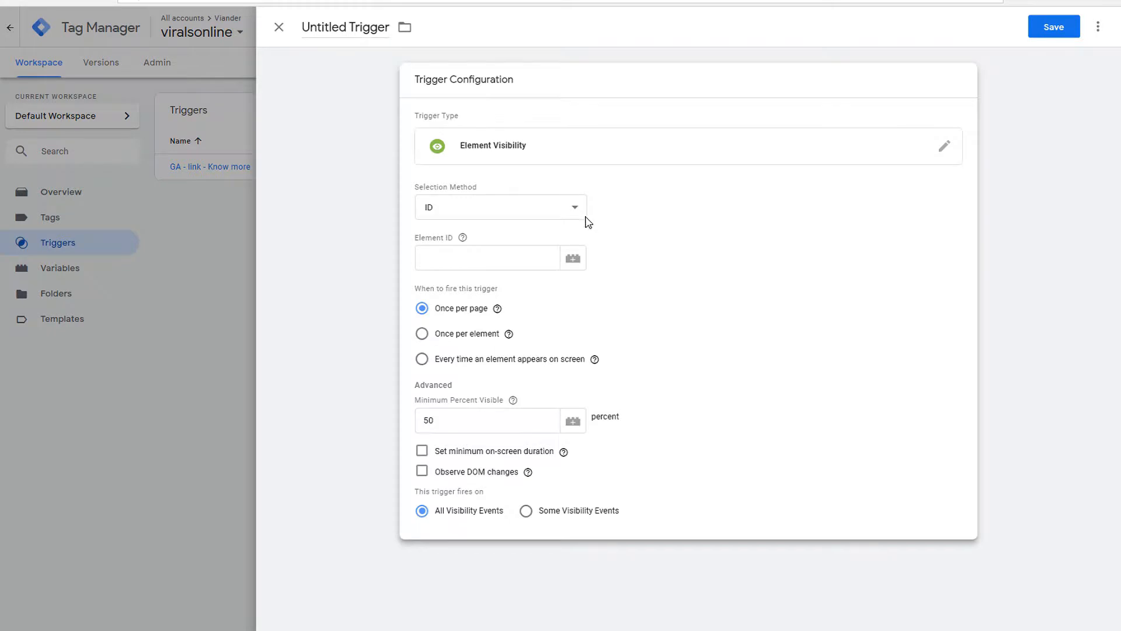
# - Switch back to Tag Manager and set the trigger's selection method to CSS Selector
pyautogui.click(575, 209)
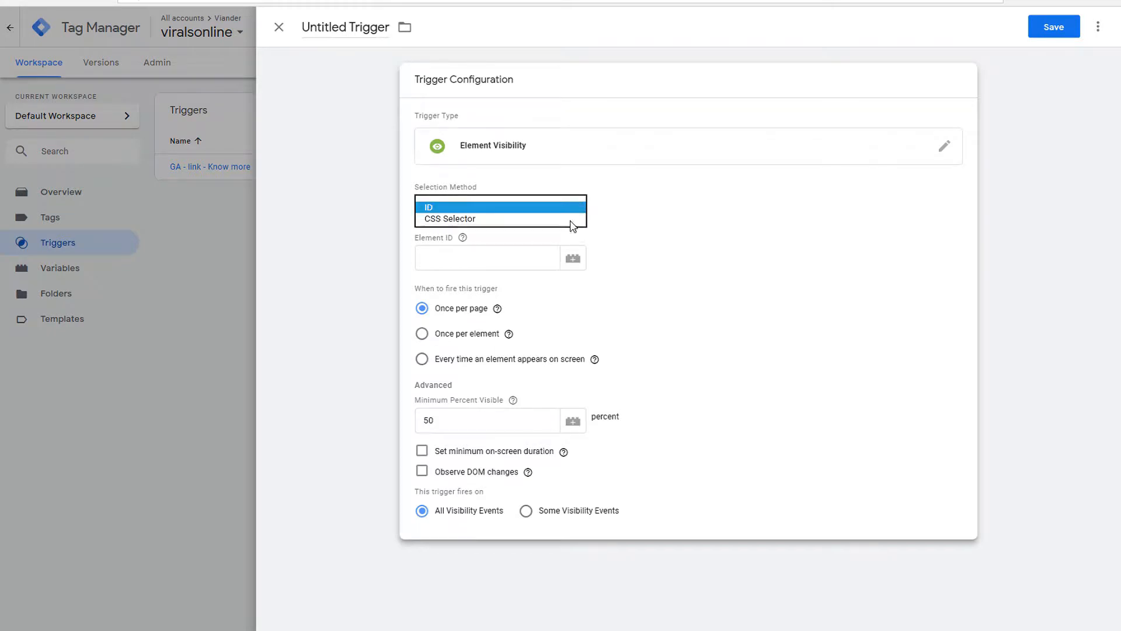
pyautogui.click(444, 219)
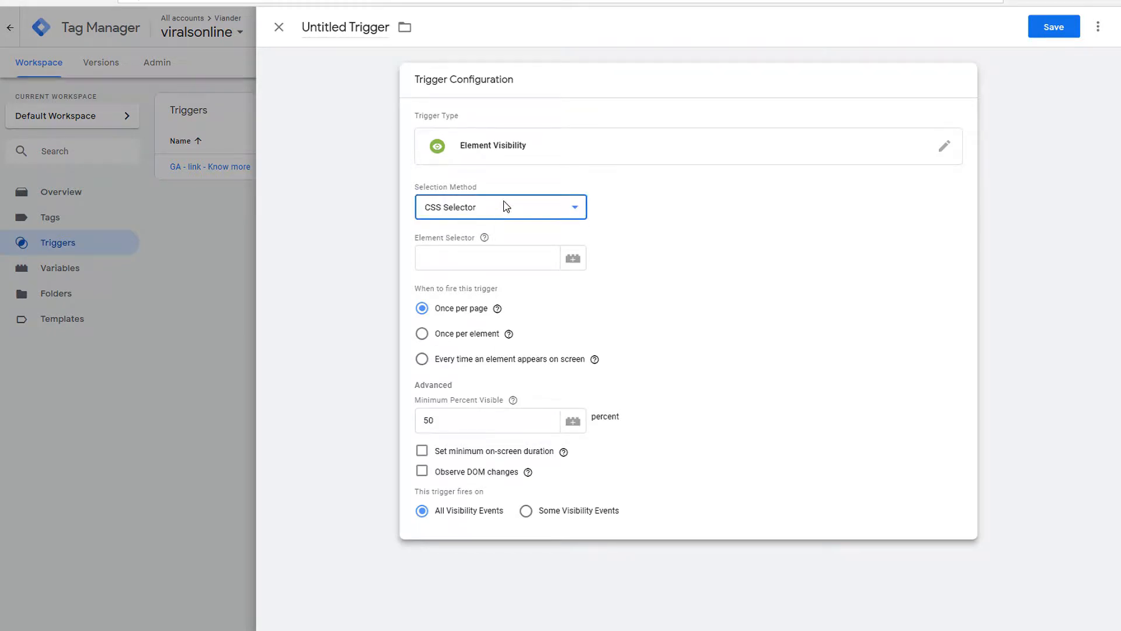
pyautogui.click(439, 259)
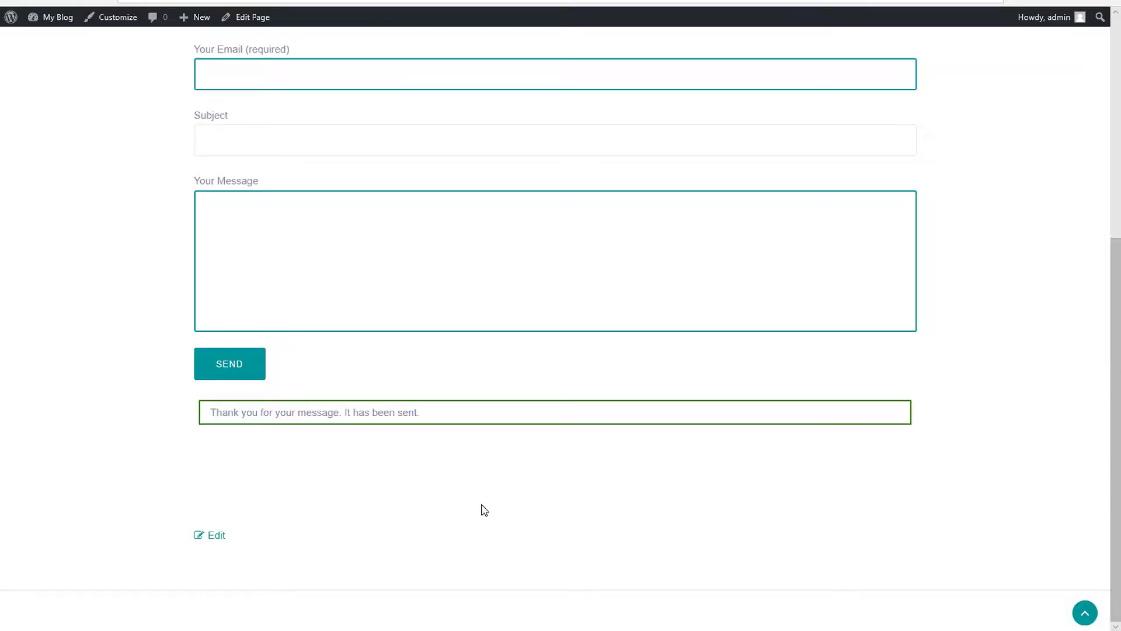
# - Inspect the contact form's thank-you message in the browser's developer tools to examine its element classes
pyautogui.rightClick(369, 413)
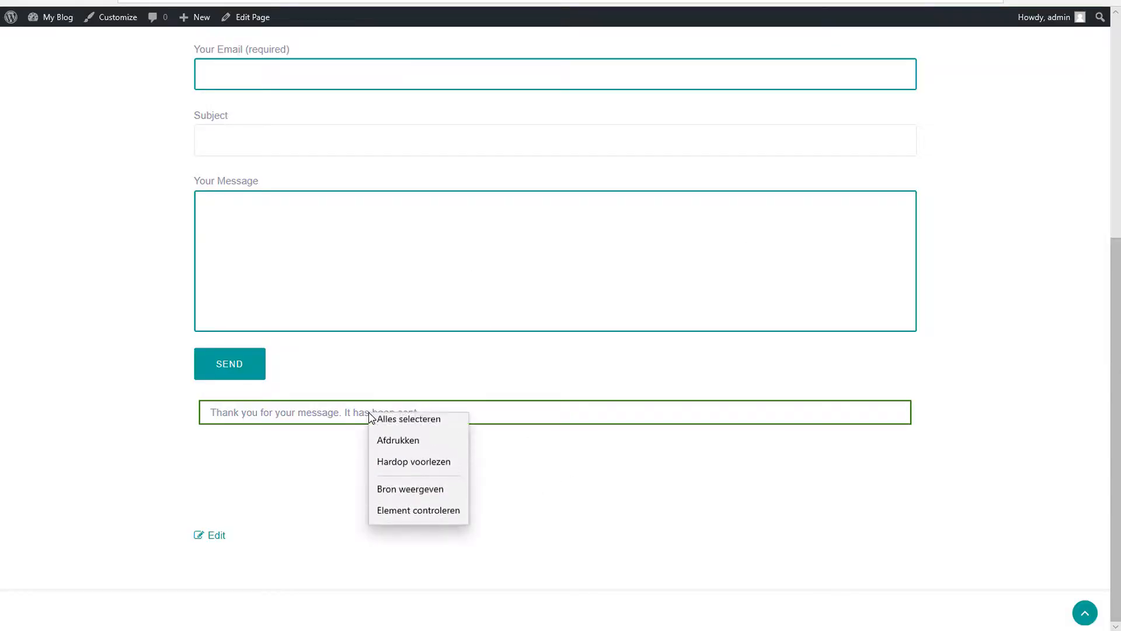
pyautogui.click(429, 511)
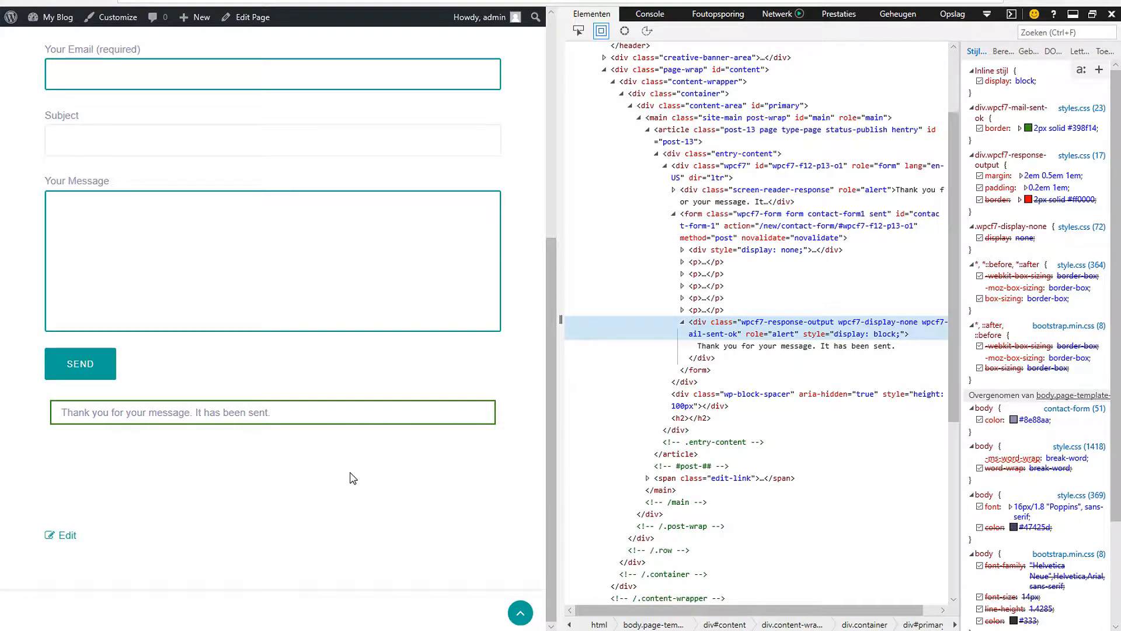
pyautogui.rightClick(237, 412)
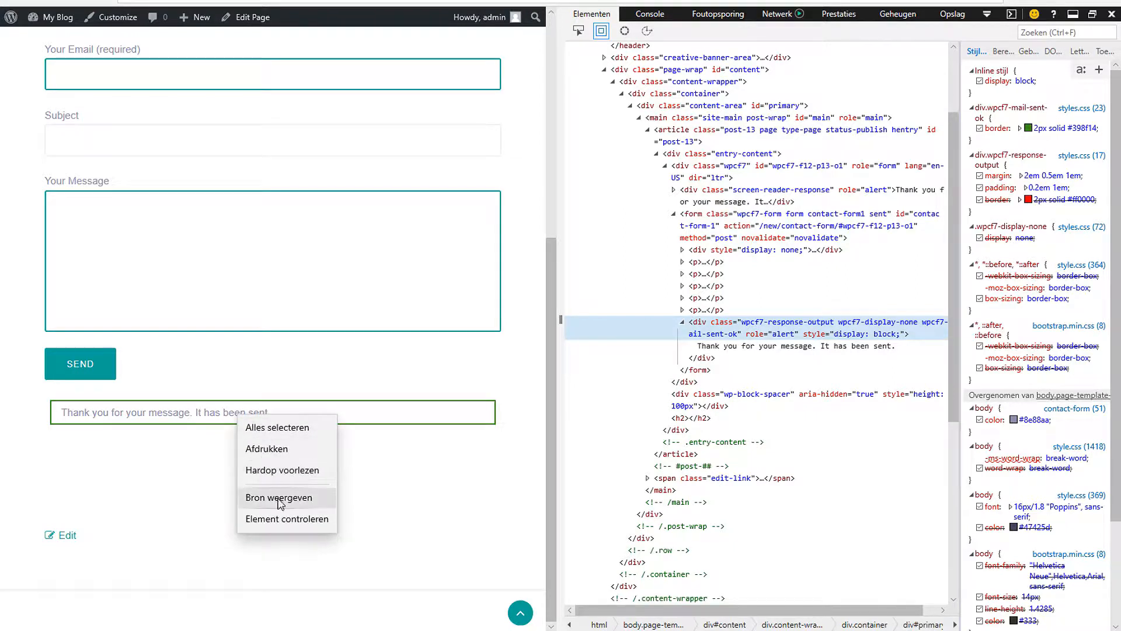
pyautogui.click(369, 505)
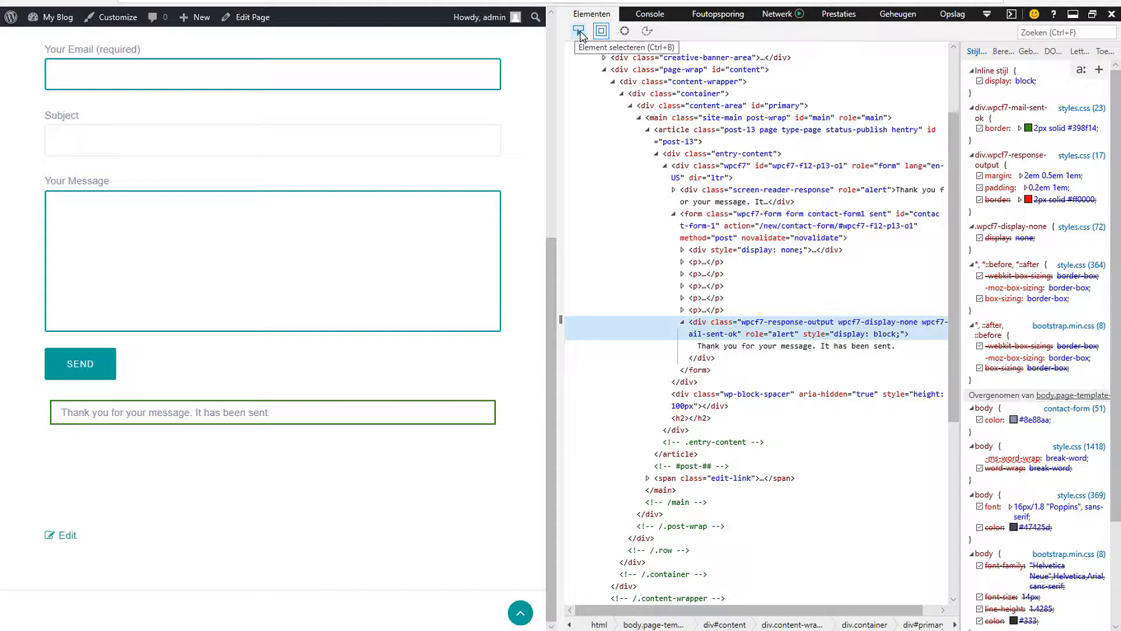
pyautogui.click(578, 32)
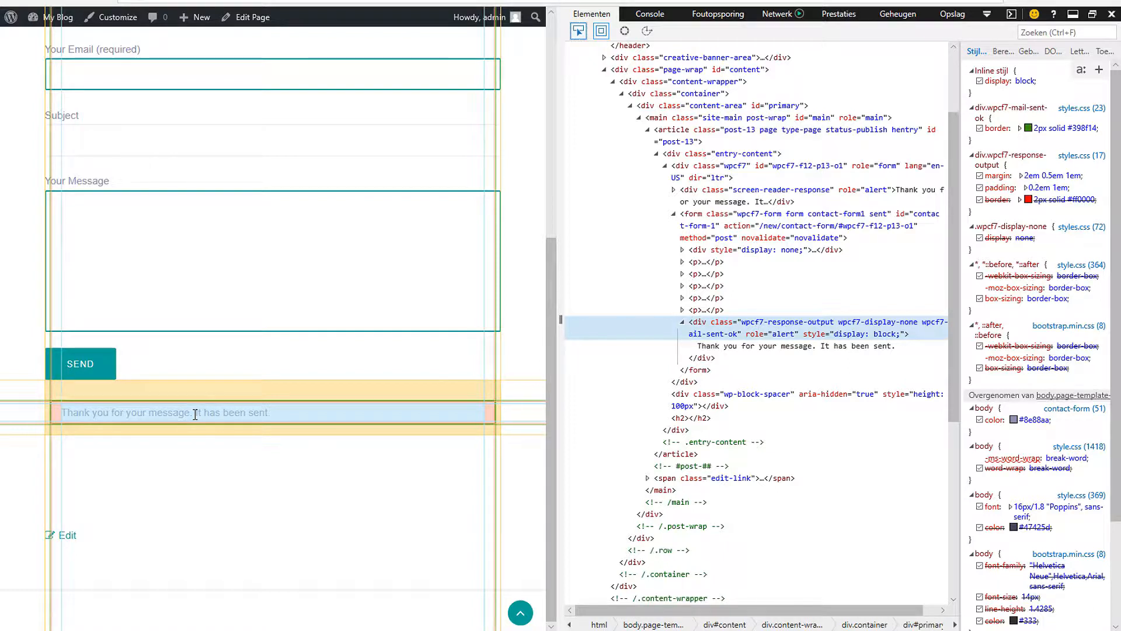
pyautogui.click(195, 414)
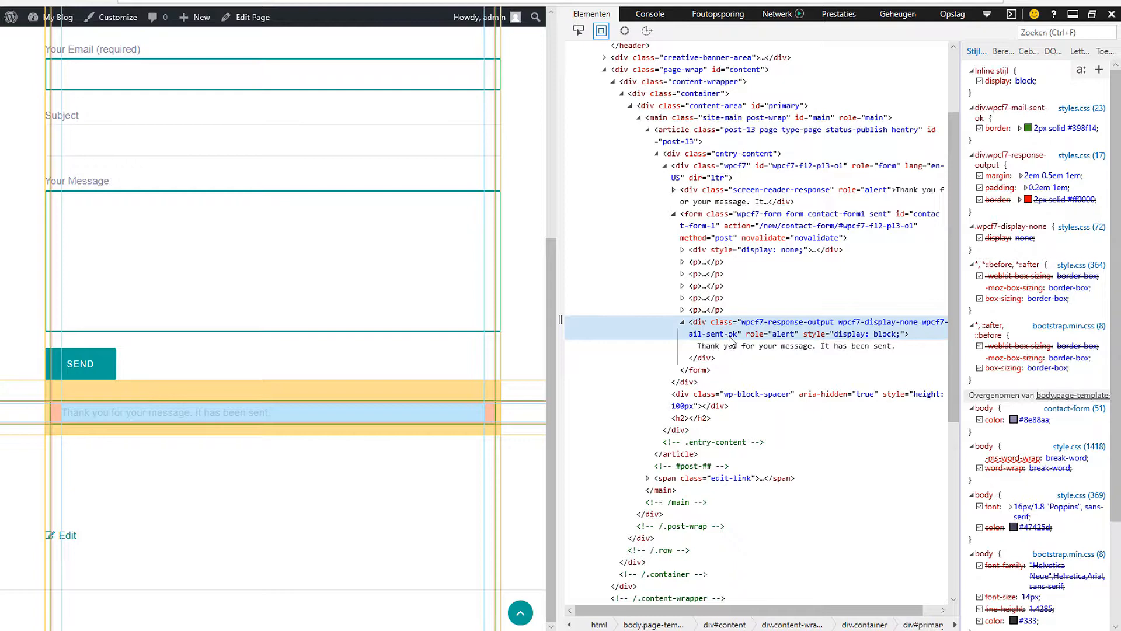
# - Reload the contact form and submit it with name "dfas", invalid e-mail "asdf", subject "asdf" and message "adsf"
pyautogui.click(69, 1)
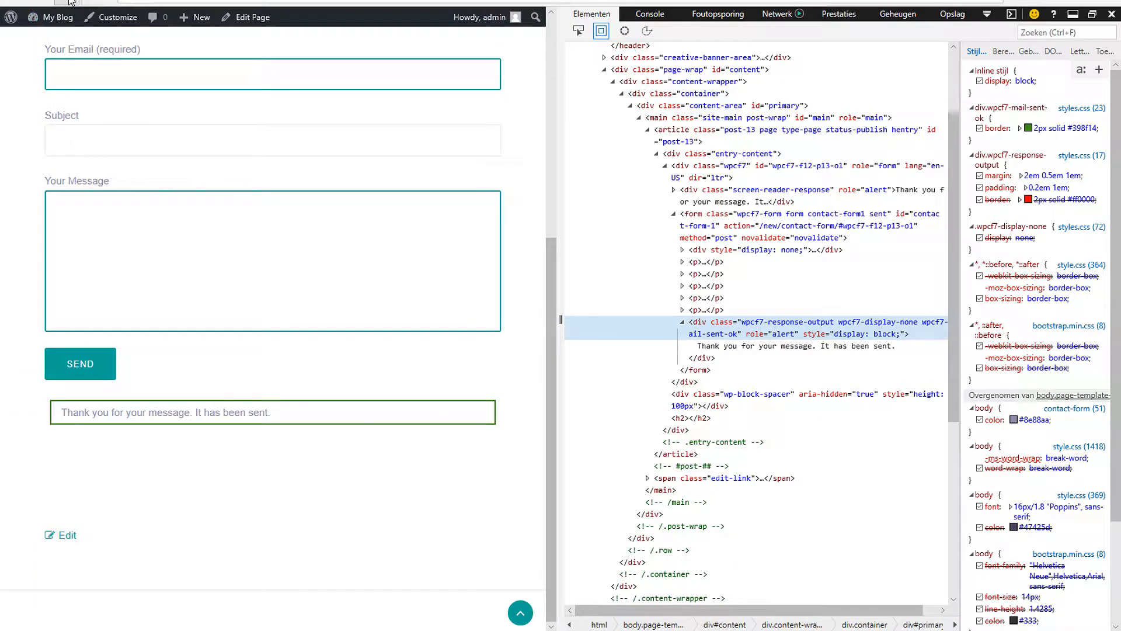
pyautogui.scroll(2, 186, 175)
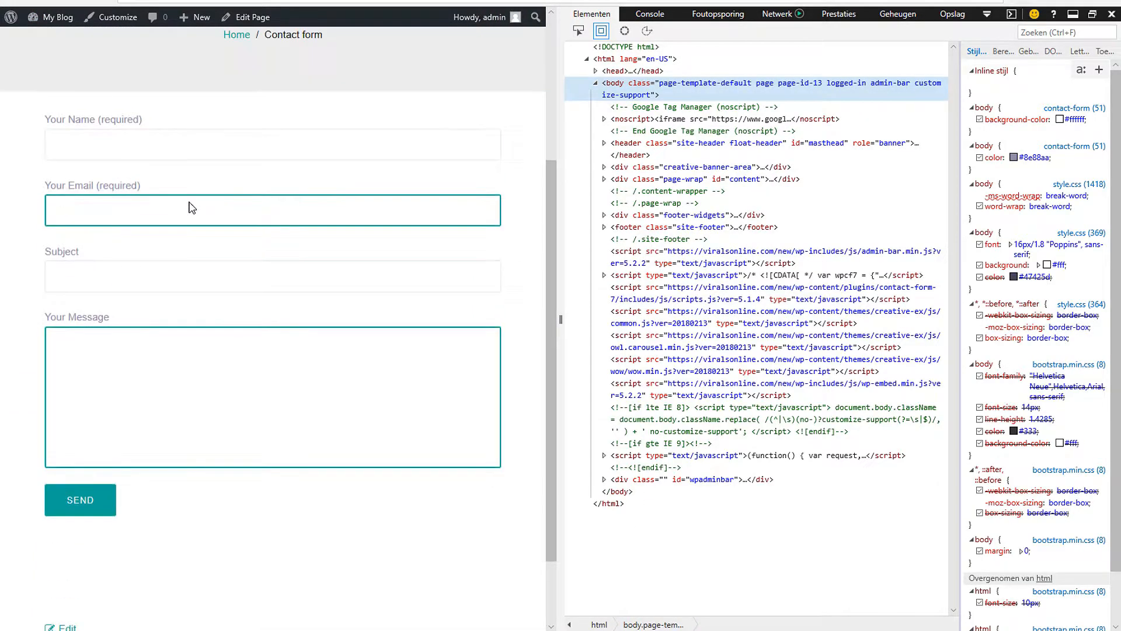
pyautogui.click(186, 147)
pyautogui.write('dfas')
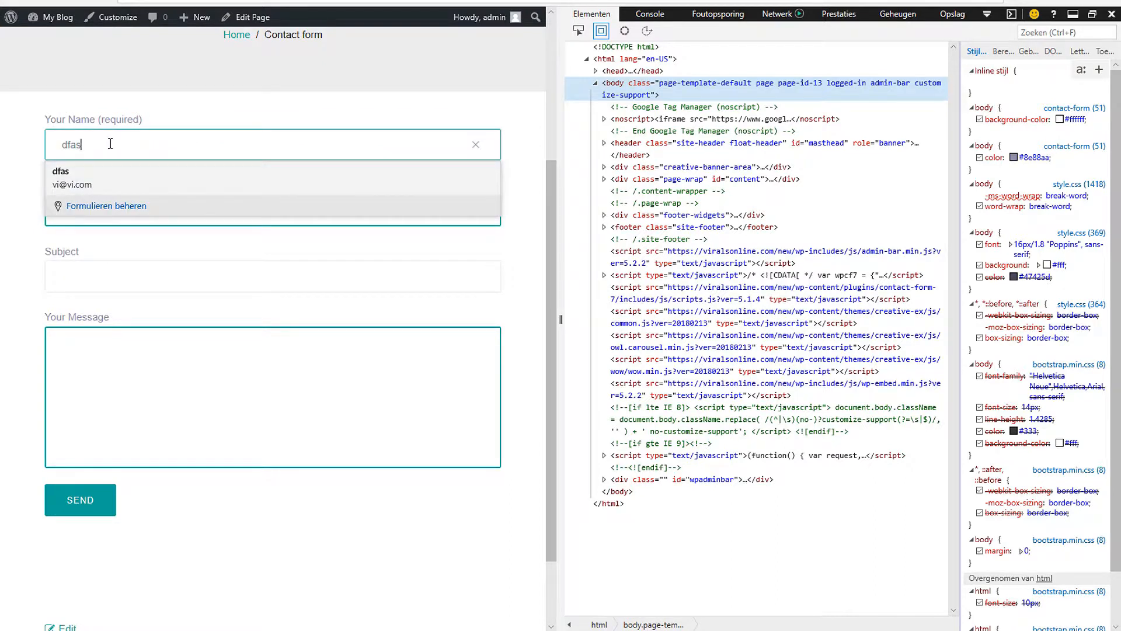
pyautogui.press('Tab')
pyautogui.write('asdf')
pyautogui.press('Tab')
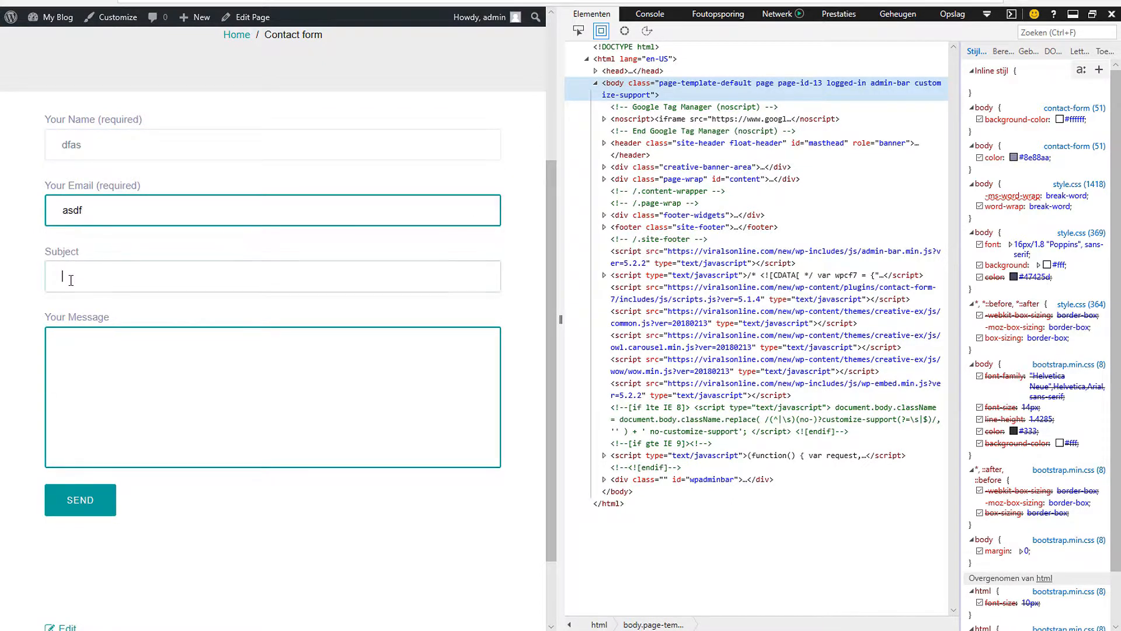
pyautogui.write('asdf')
pyautogui.press('Tab')
pyautogui.write('adsf')
pyautogui.click(88, 501)
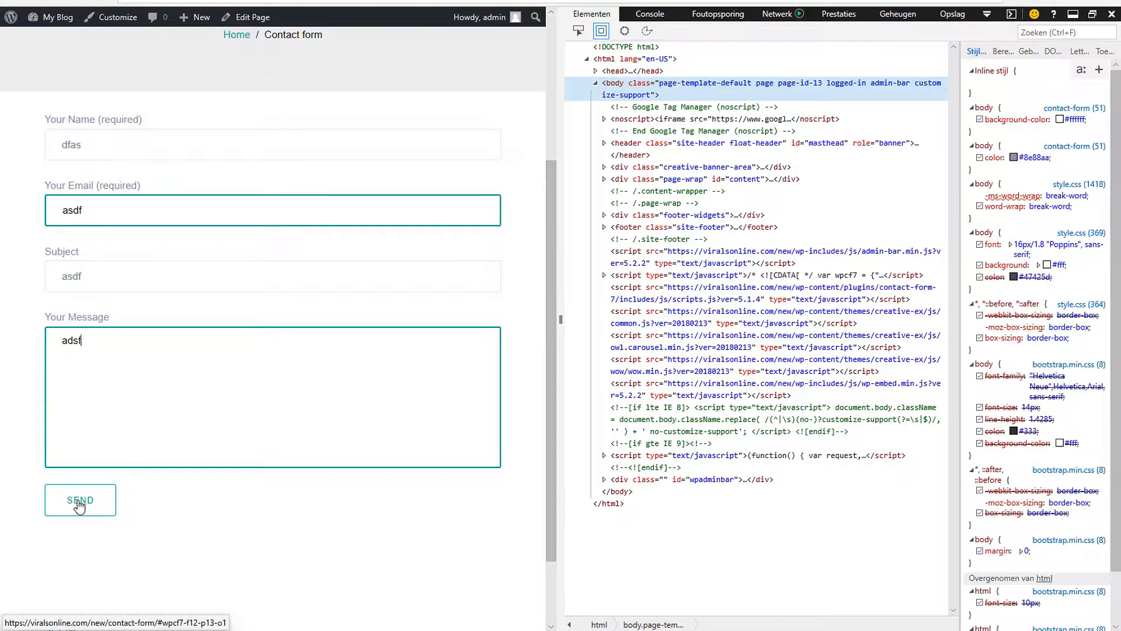
# - Inspect the error message below the form to examine its element classes
pyautogui.scroll(-2, 169, 560)
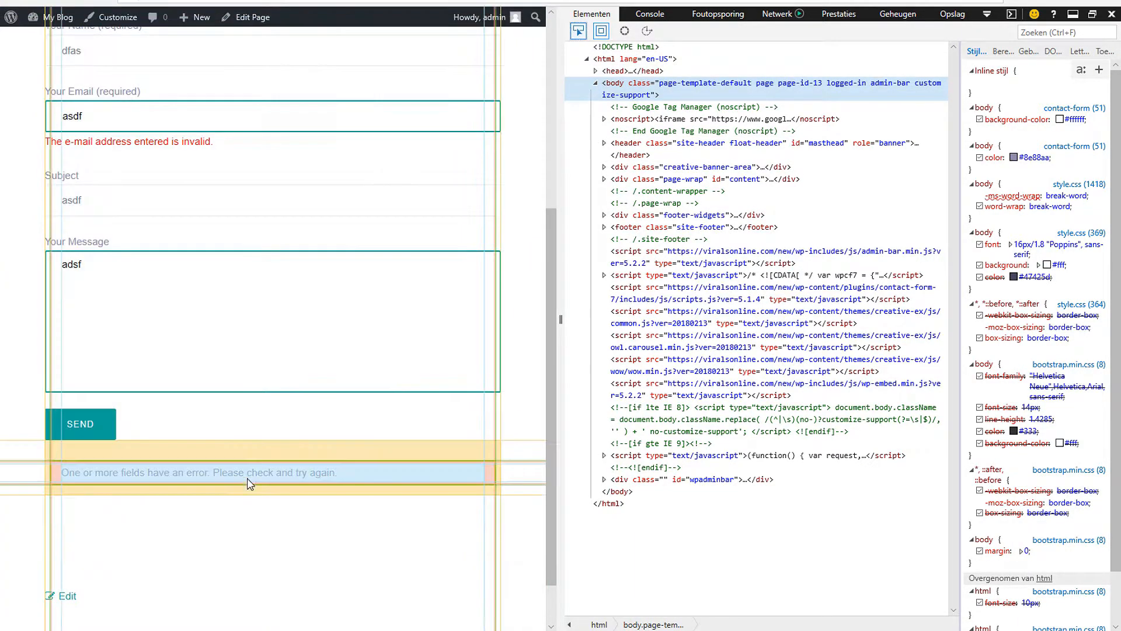
pyautogui.click(249, 474)
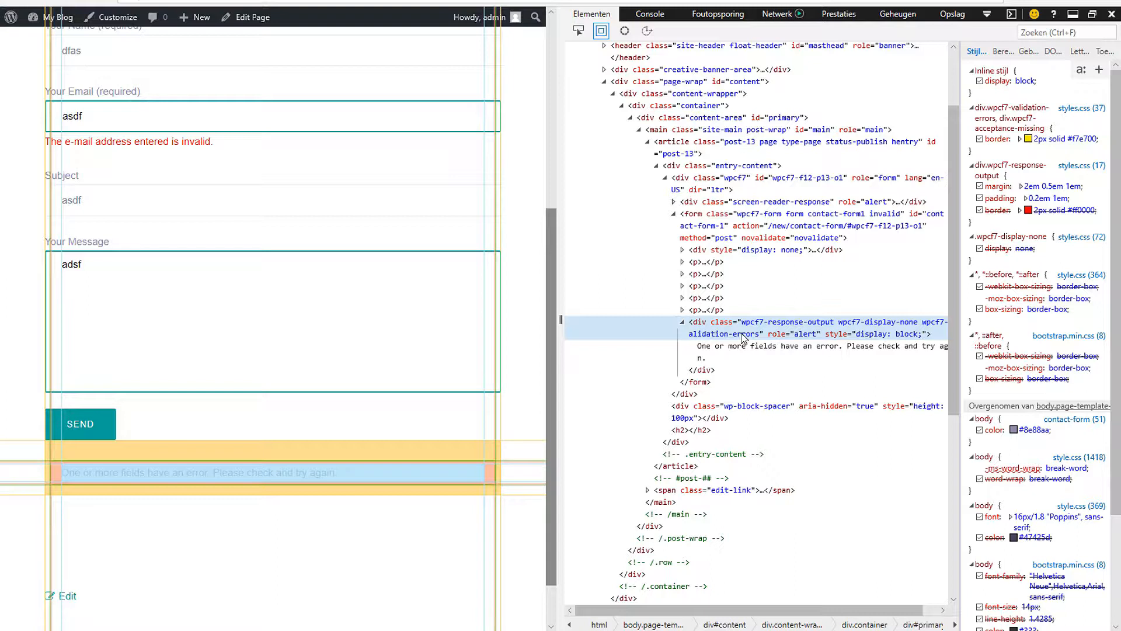
# - Clear the name and the invalid e-mail from the contact form
pyautogui.scroll(5, 366, 457)
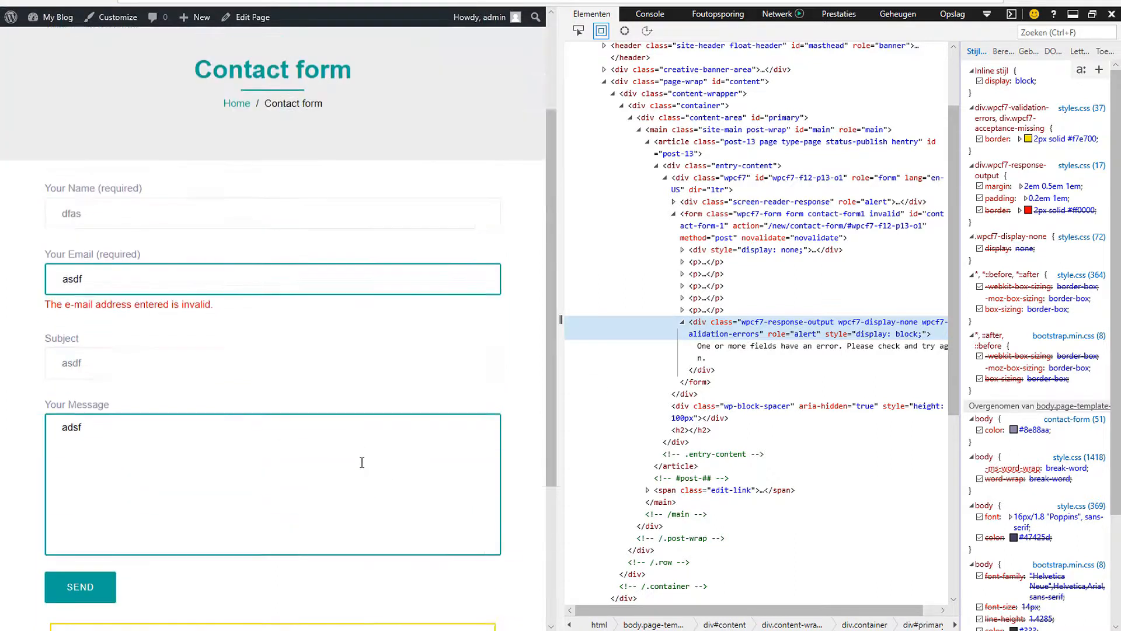
pyautogui.doubleClick(113, 340)
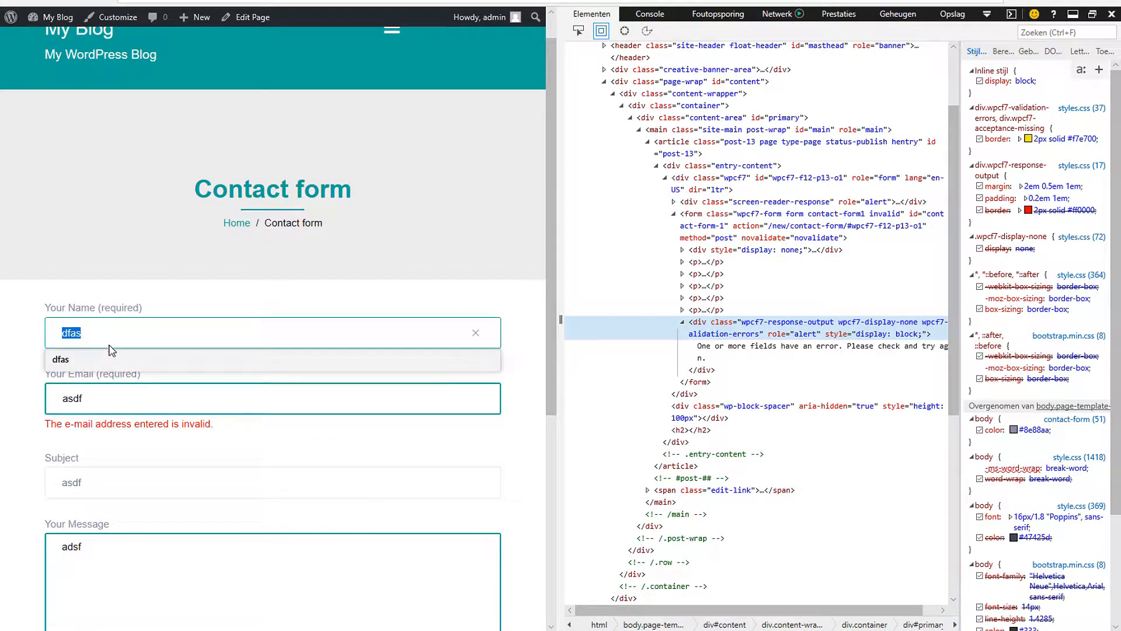
pyautogui.press('BackSpace')
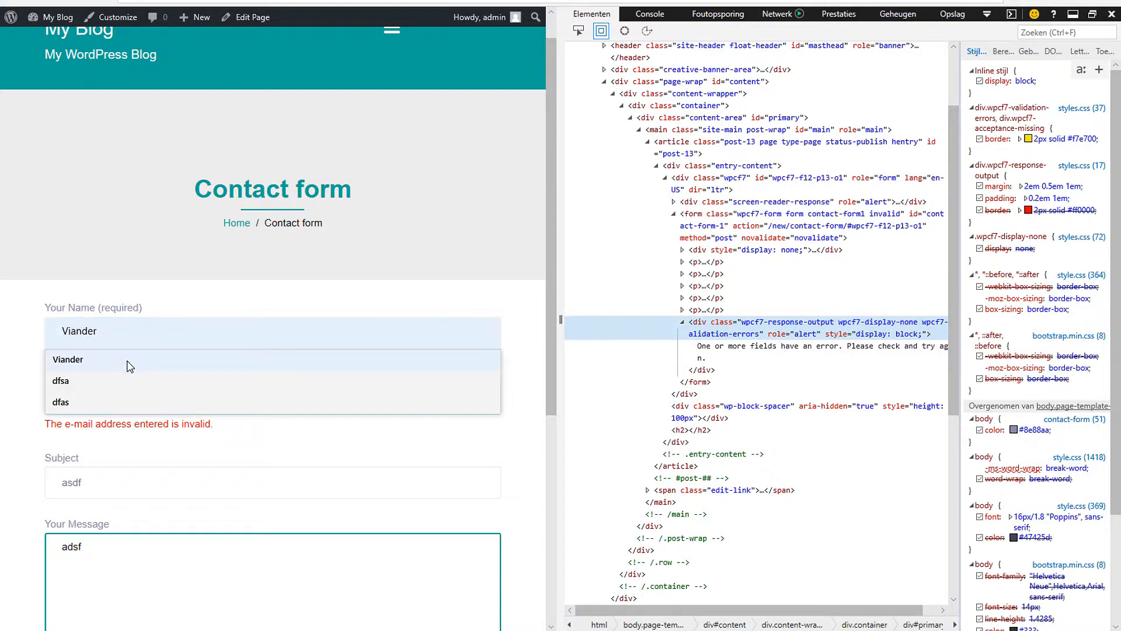
pyautogui.click(89, 449)
pyautogui.doubleClick(90, 404)
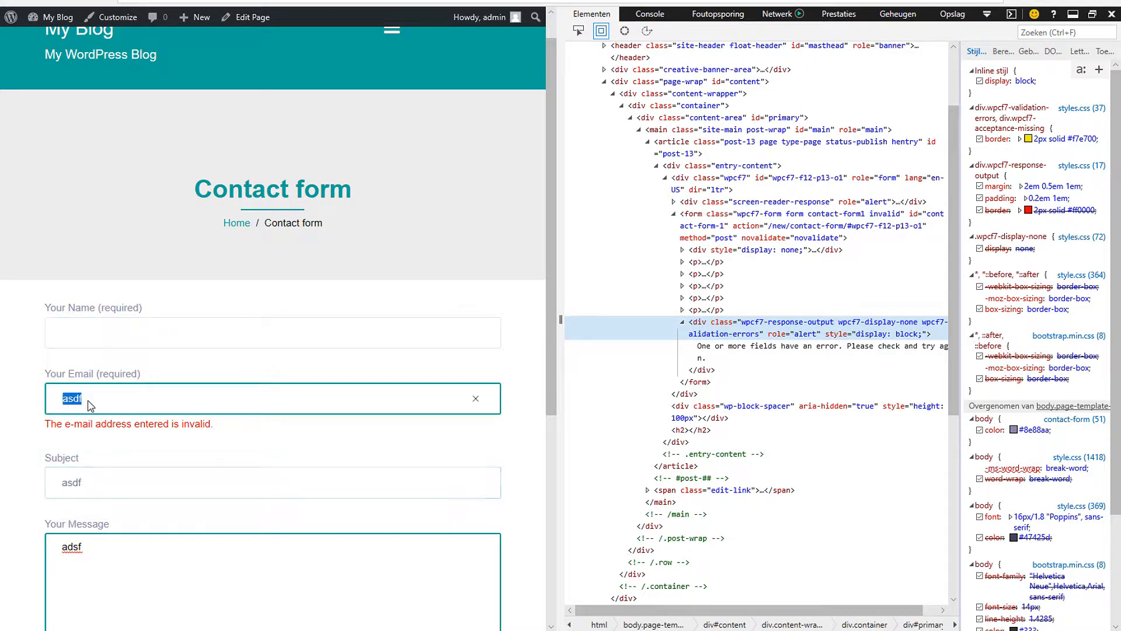
pyautogui.press('BackSpace')
# - Fill in the saved name and valid e-mail address and send the contact form again
pyautogui.click(103, 333)
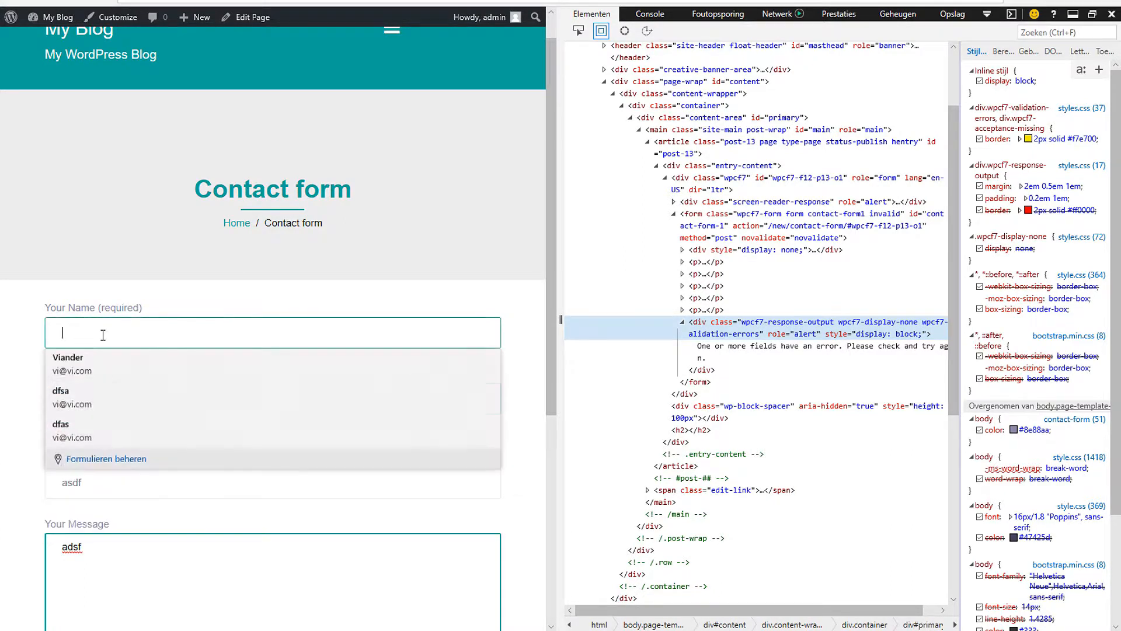
pyautogui.click(87, 372)
pyautogui.click(146, 482)
pyautogui.scroll(-5, 3, 372)
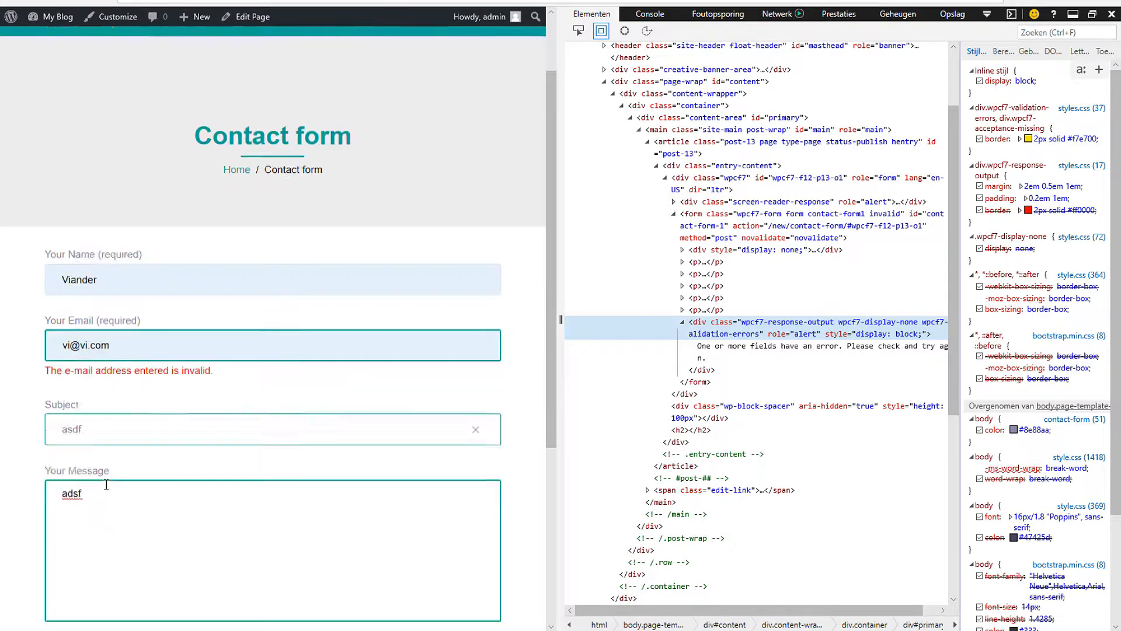
pyautogui.click(78, 365)
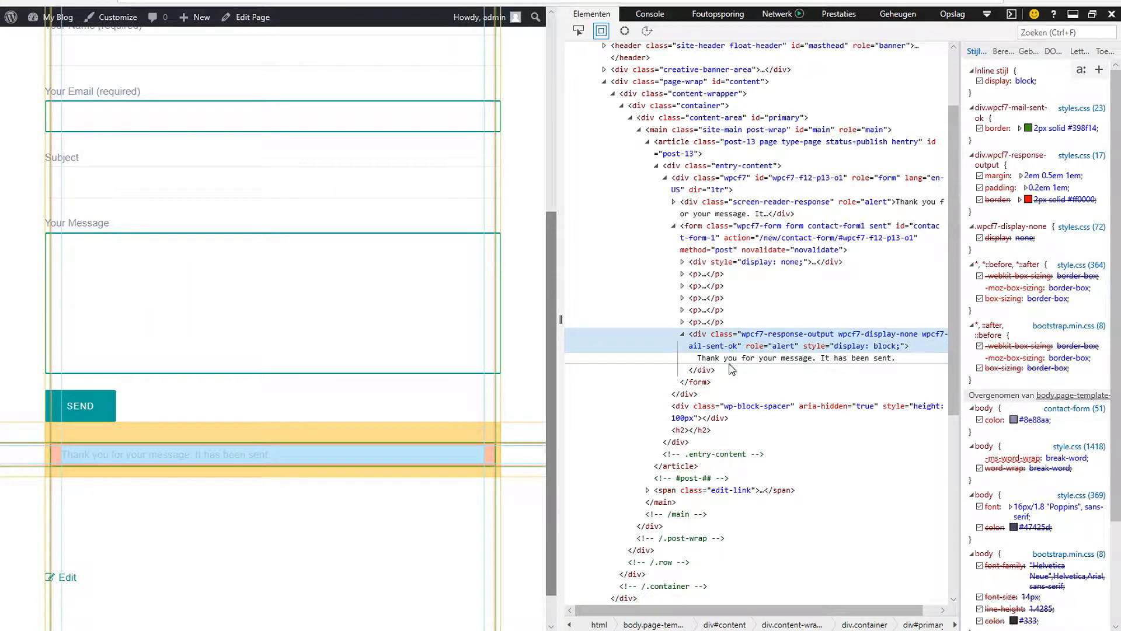
# - Copy the wpcf7-mail-sent-ok class from the thank-you message's div element in the page code
pyautogui.doubleClick(936, 340)
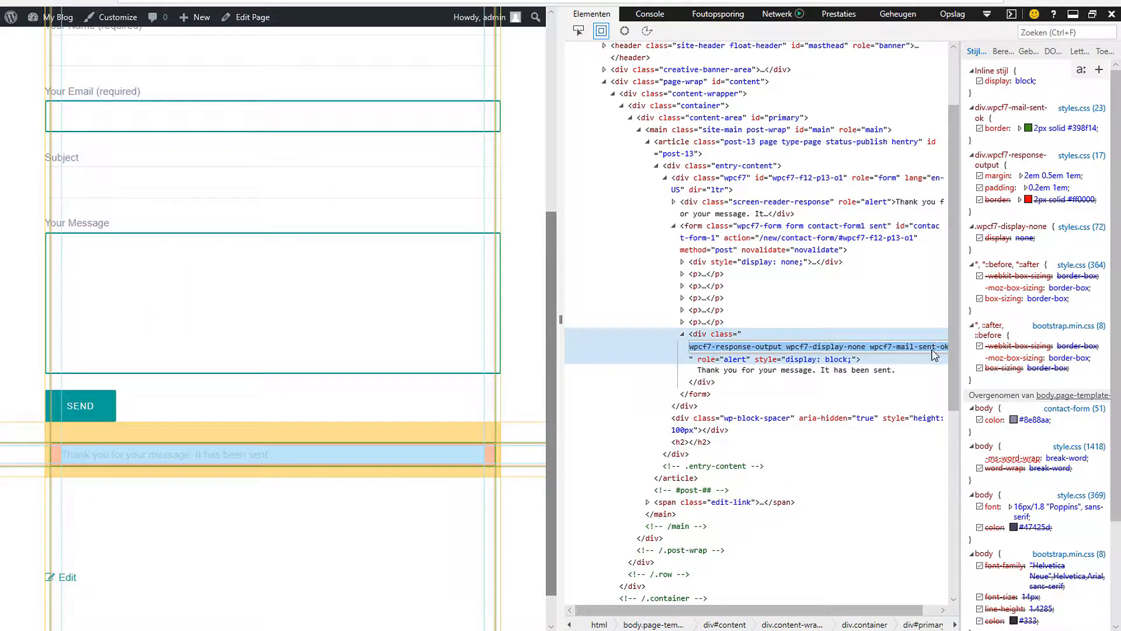
pyautogui.click(909, 352)
pyautogui.moveTo(870, 347); pyautogui.dragTo(953, 355)
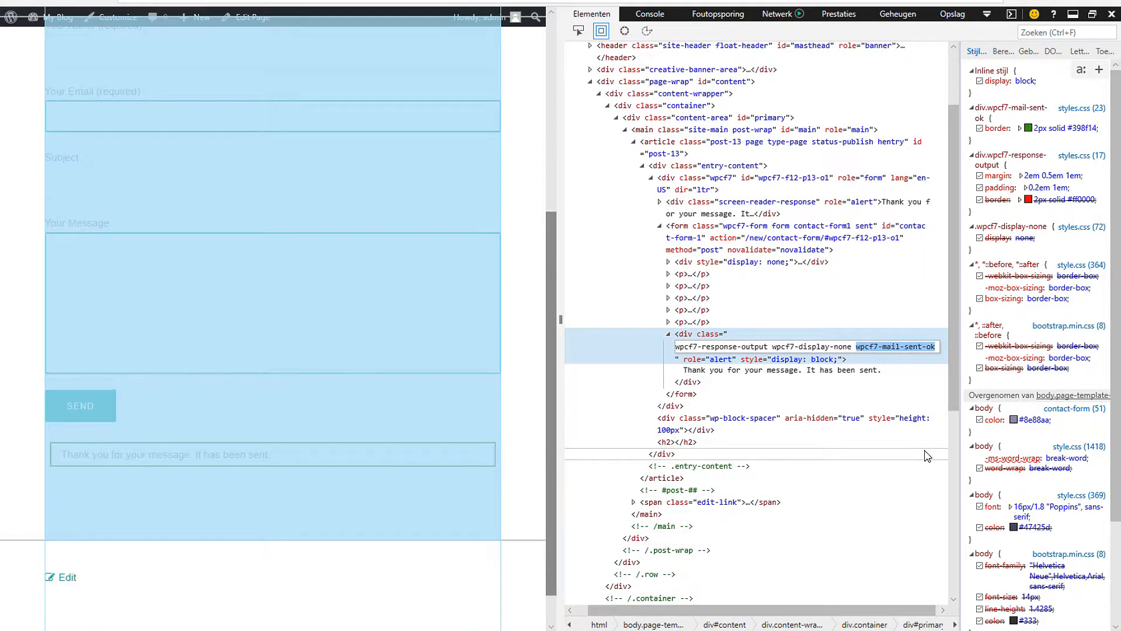
pyautogui.rightClick(887, 346)
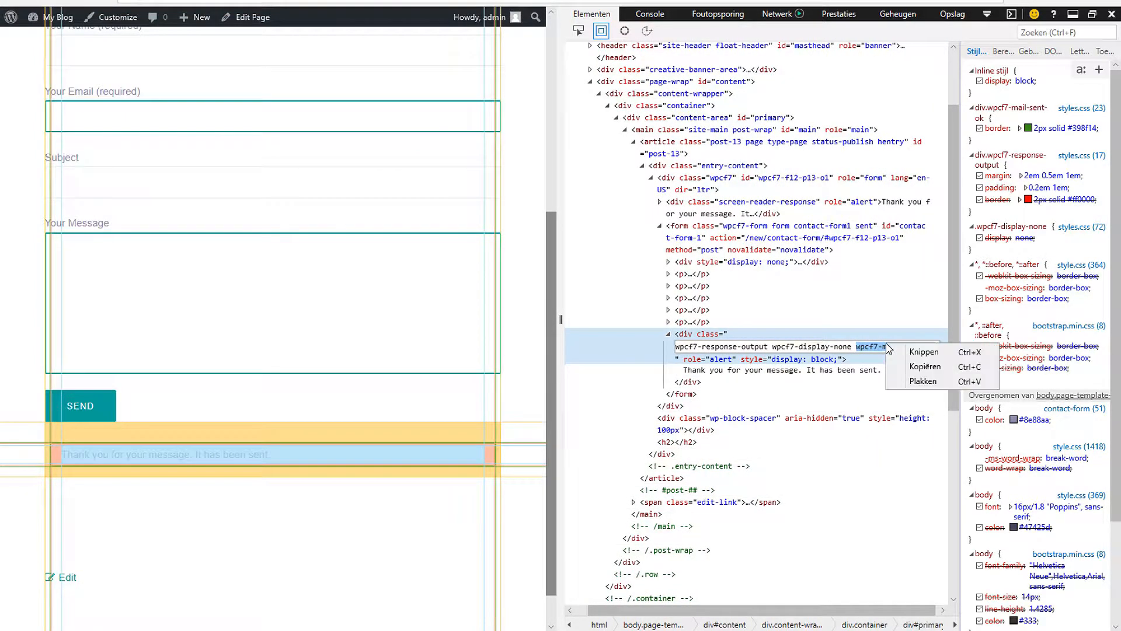
pyautogui.click(936, 374)
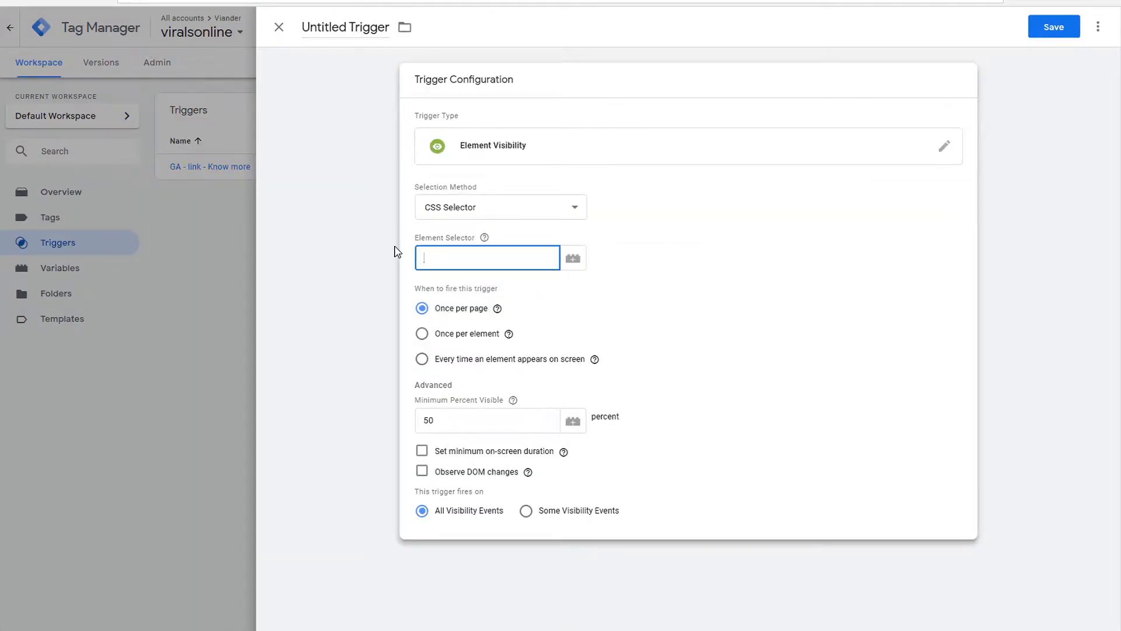
# - Switch to Google Tag Manager and set the trigger's element selector to "div.wpcf7-mail-sent-ok"
pyautogui.write('display-none wpcf7-mail-sent-ok')
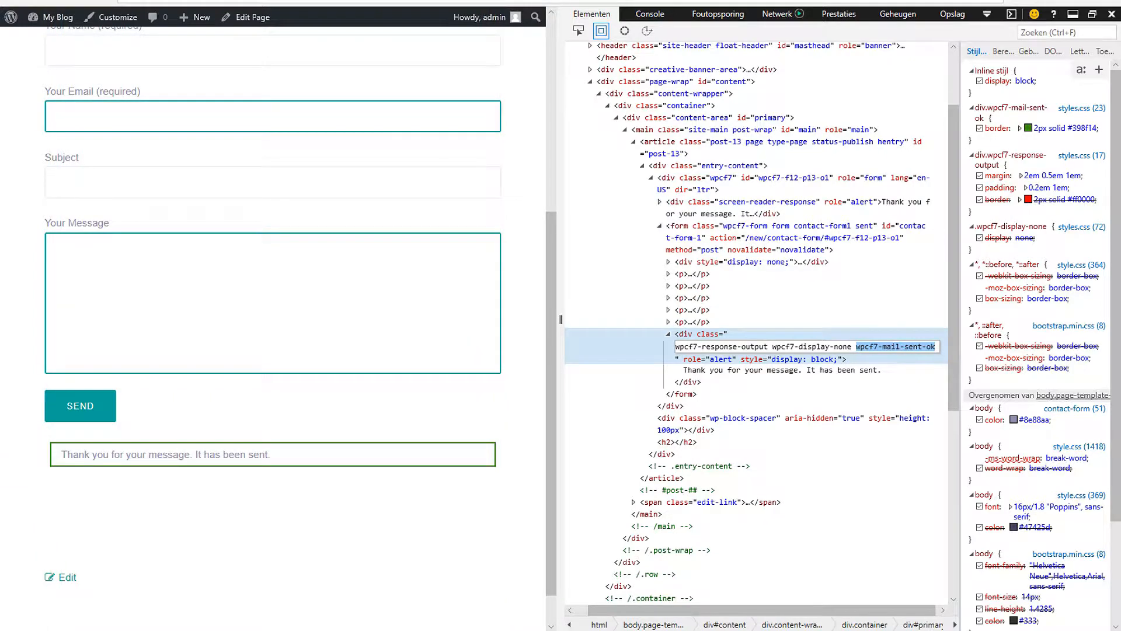
pyautogui.hotkey('alt', 'Tab')
pyautogui.hotkey('ctrl', 'v')
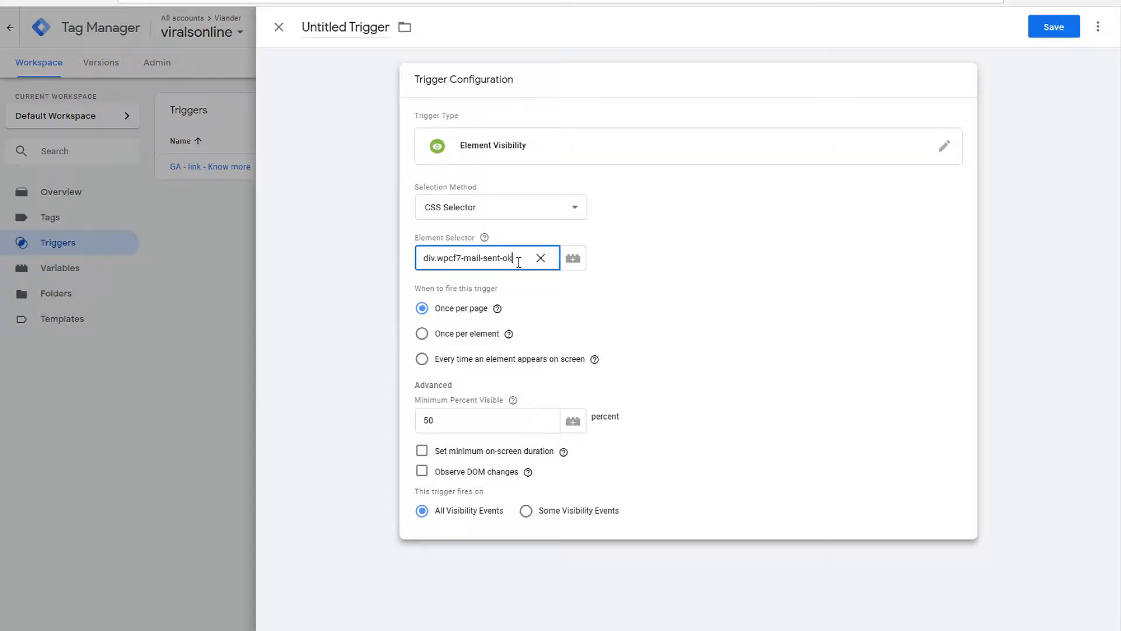
pyautogui.moveTo(517, 261); pyautogui.dragTo(401, 264)
pyautogui.click(702, 330)
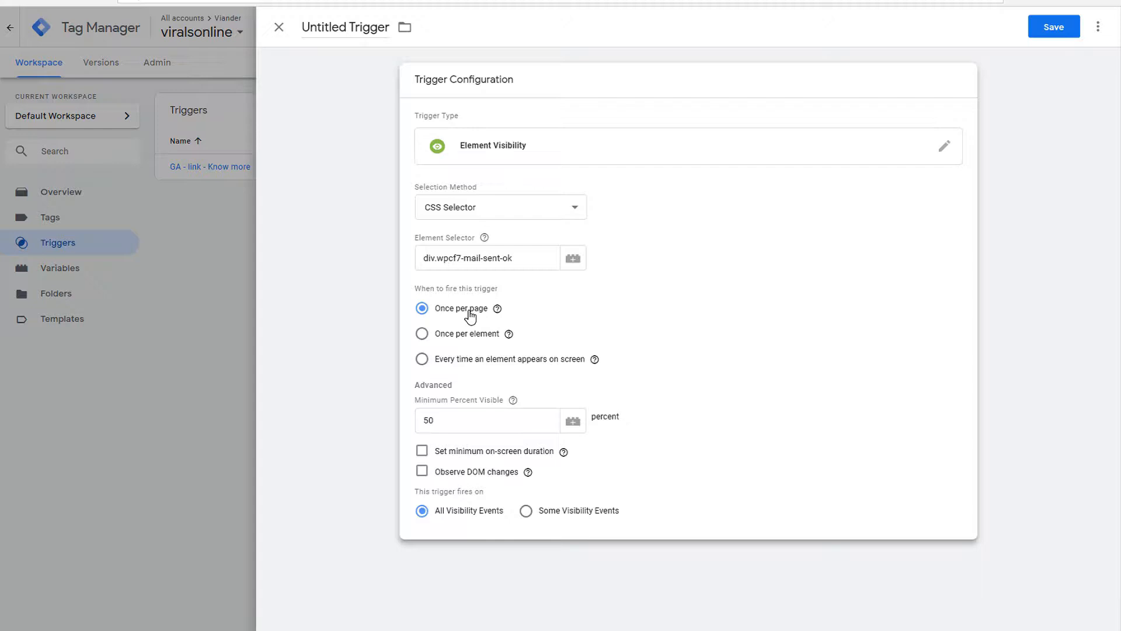
# - Set the trigger to fire every time the element appears on screen and enable Observe DOM changes
pyautogui.click(454, 362)
pyautogui.click(421, 471)
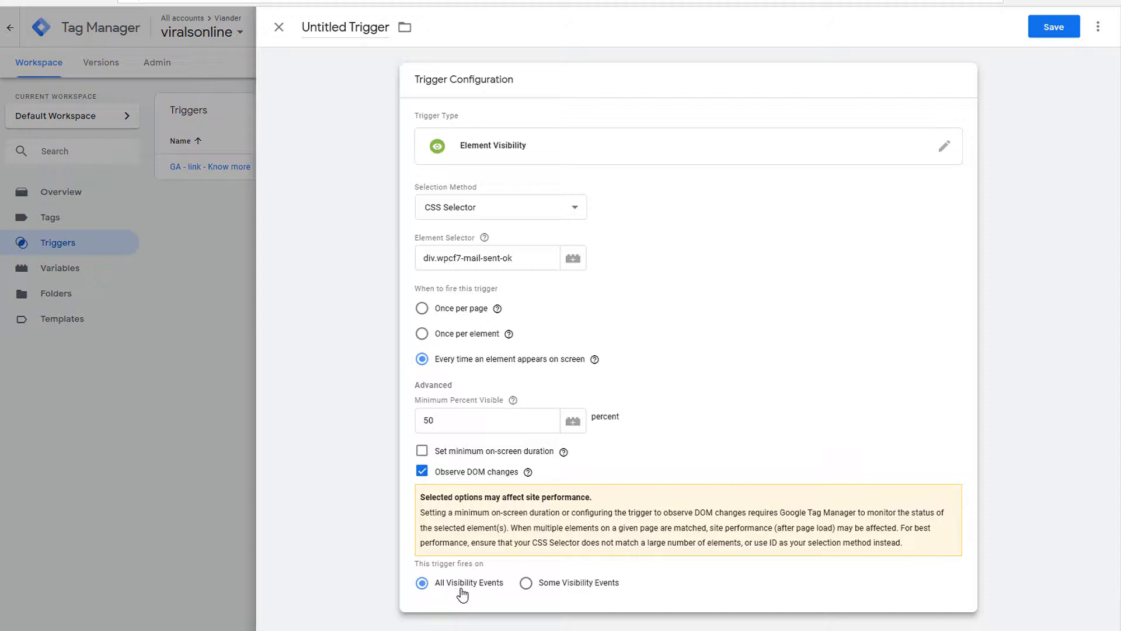
# - Save the trigger under the name "contact form visibility"
pyautogui.click(1050, 29)
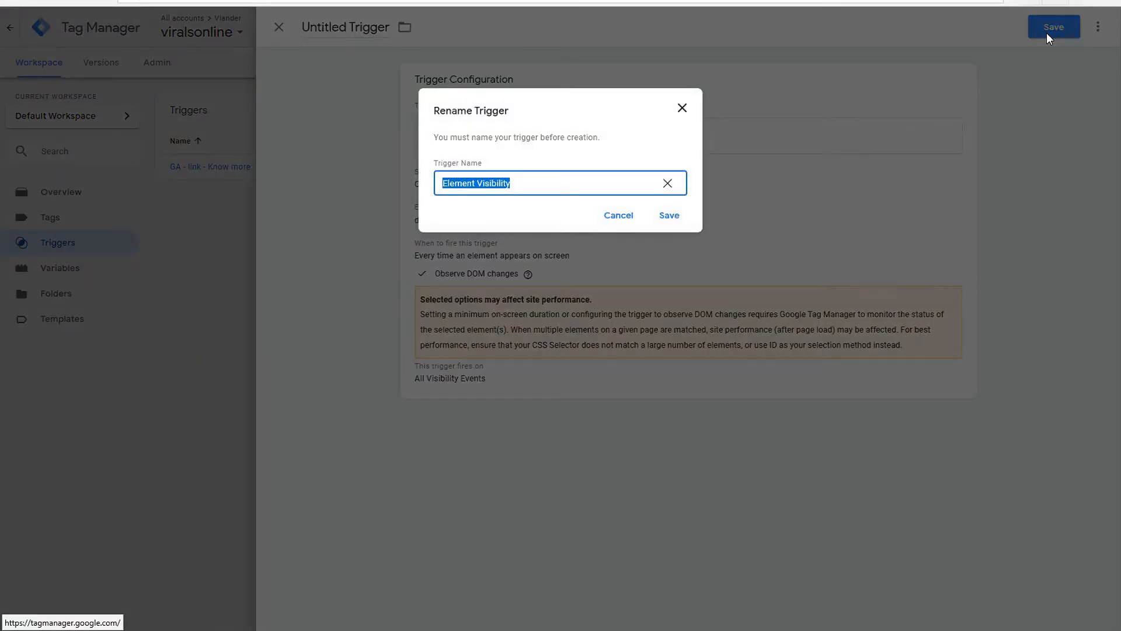
pyautogui.write('contact f')
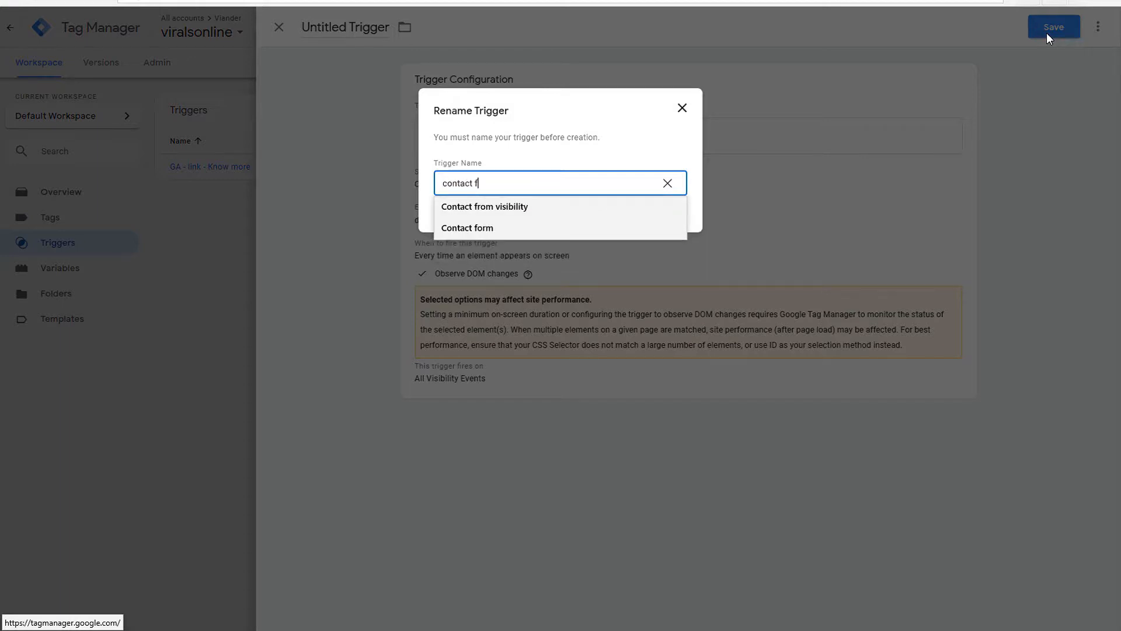
pyautogui.write('orm vi')
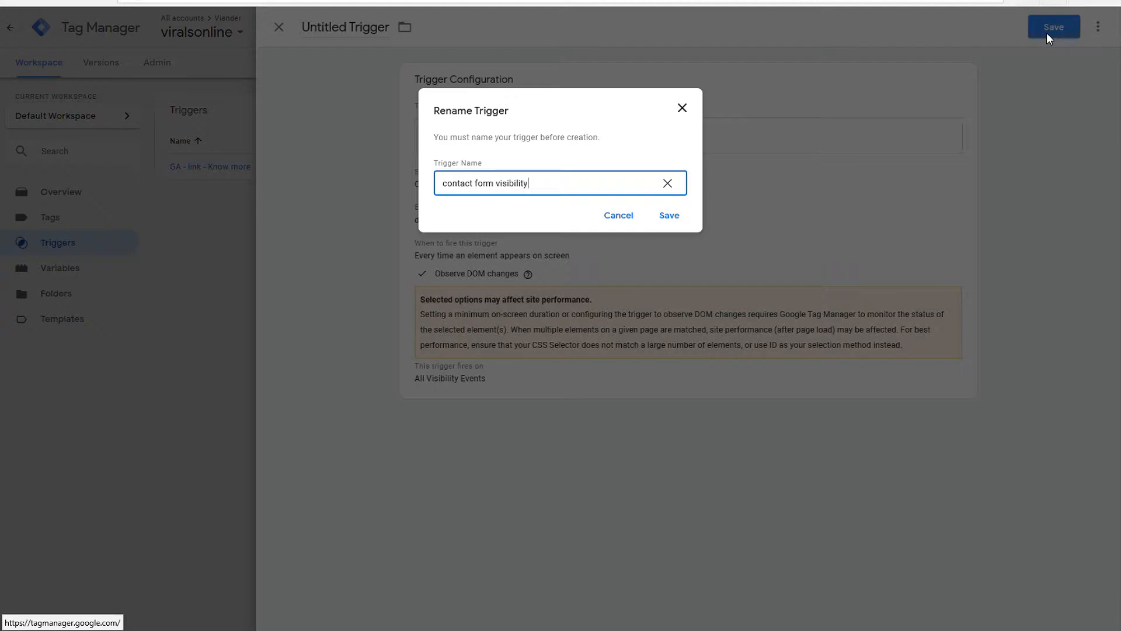
pyautogui.write('sibility')
pyautogui.click(686, 213)
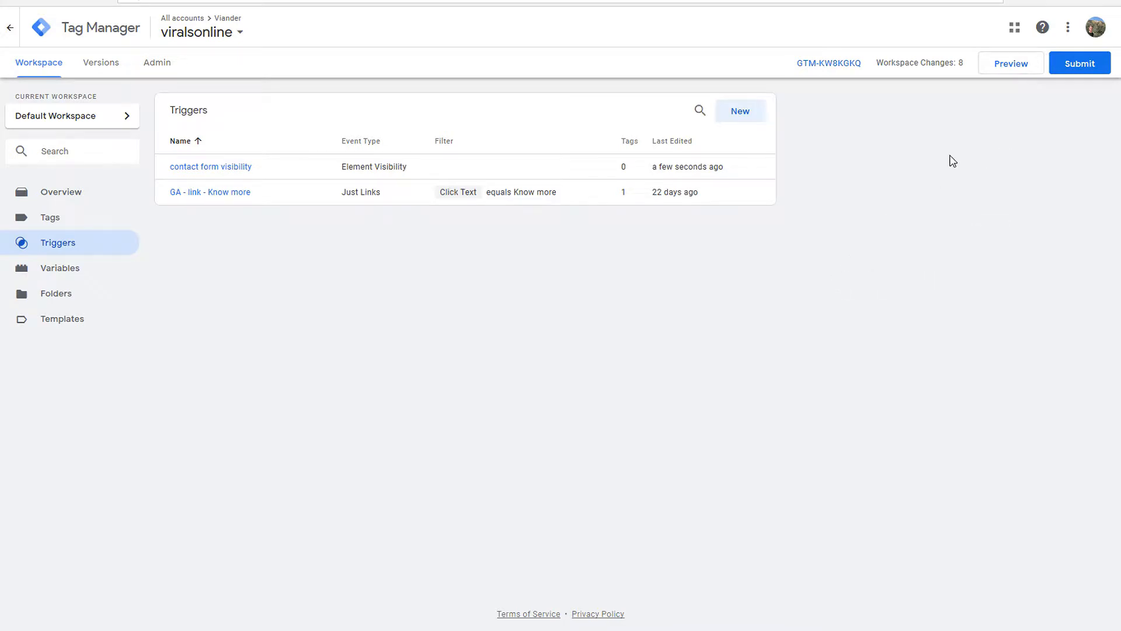
# - Preview the workspace, then close the developer tools on the contact form page and reload it with the debug pane
pyautogui.click(1011, 66)
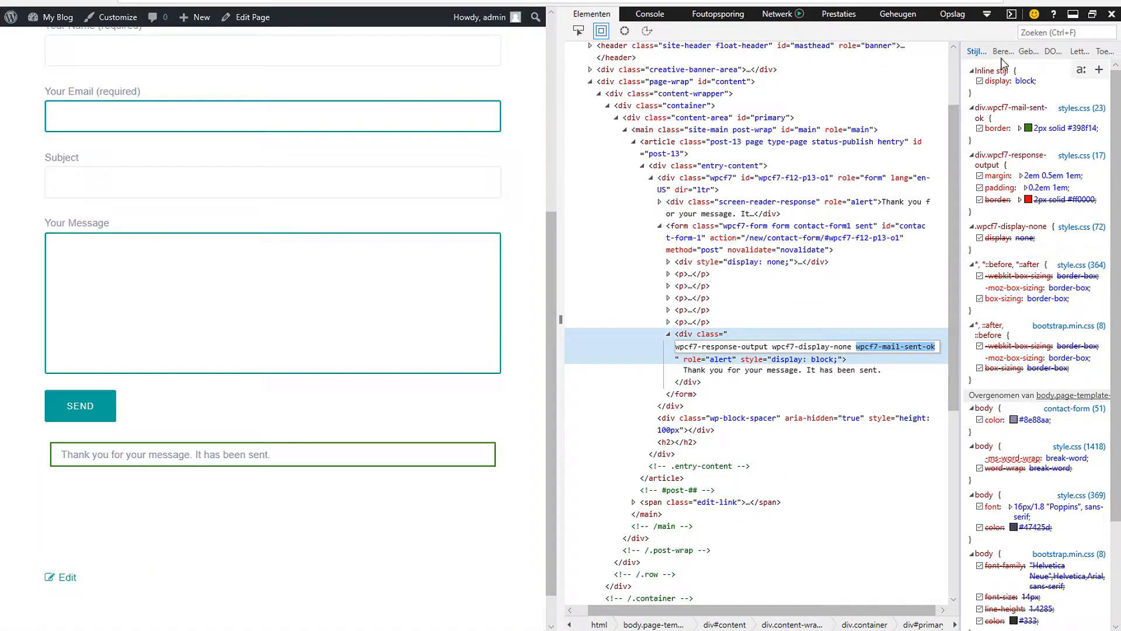
pyautogui.click(1111, 13)
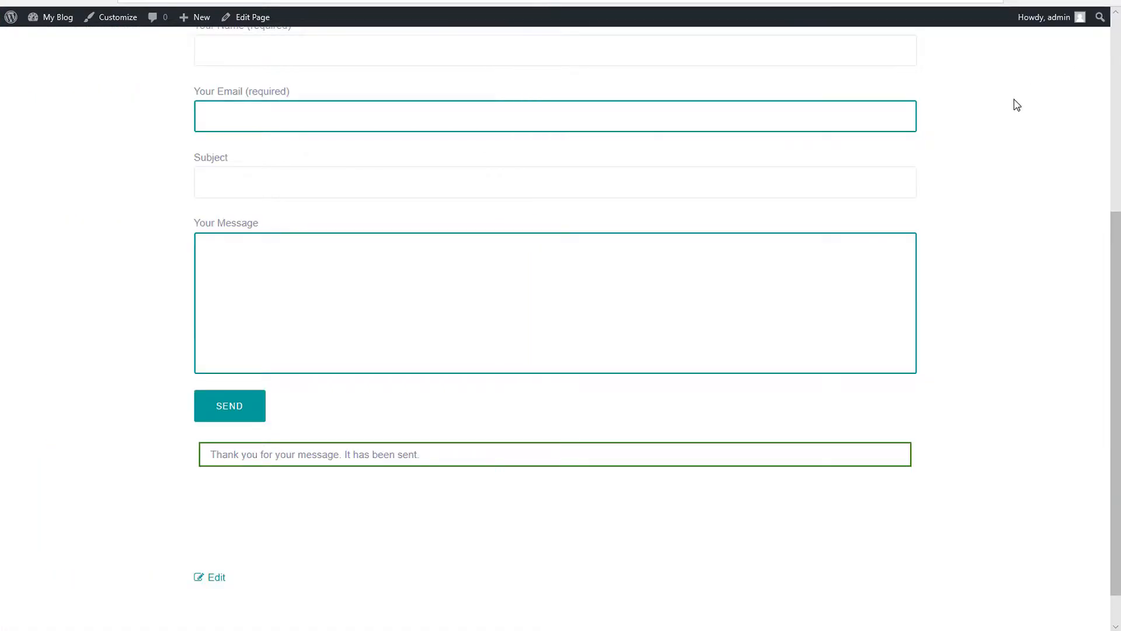
pyautogui.click(68, 1)
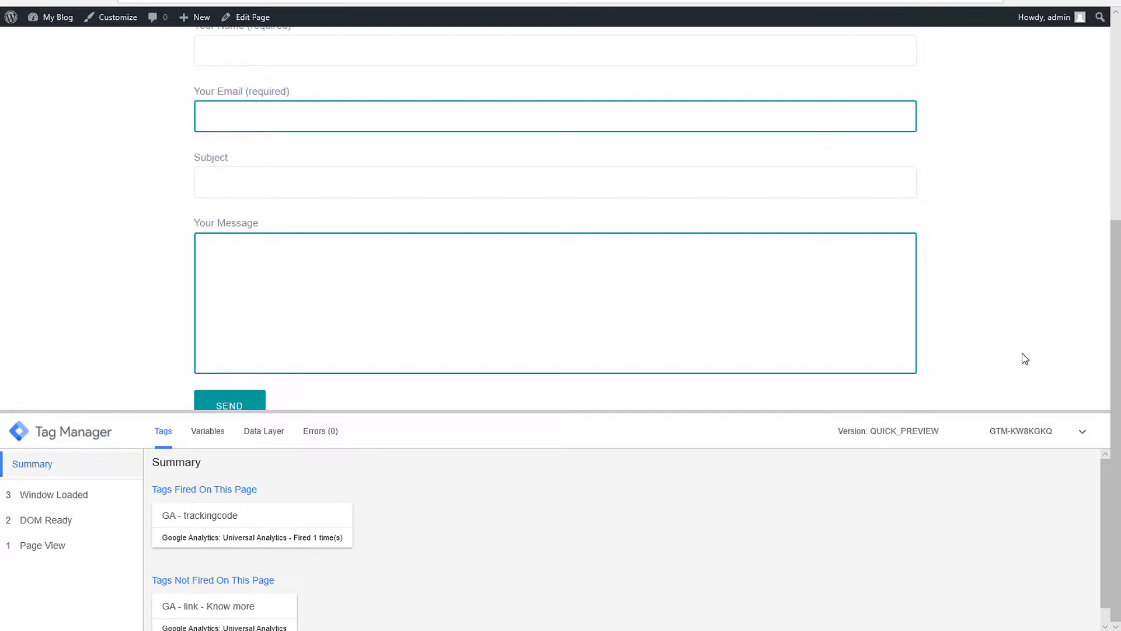
pyautogui.scroll(3, 1014, 351)
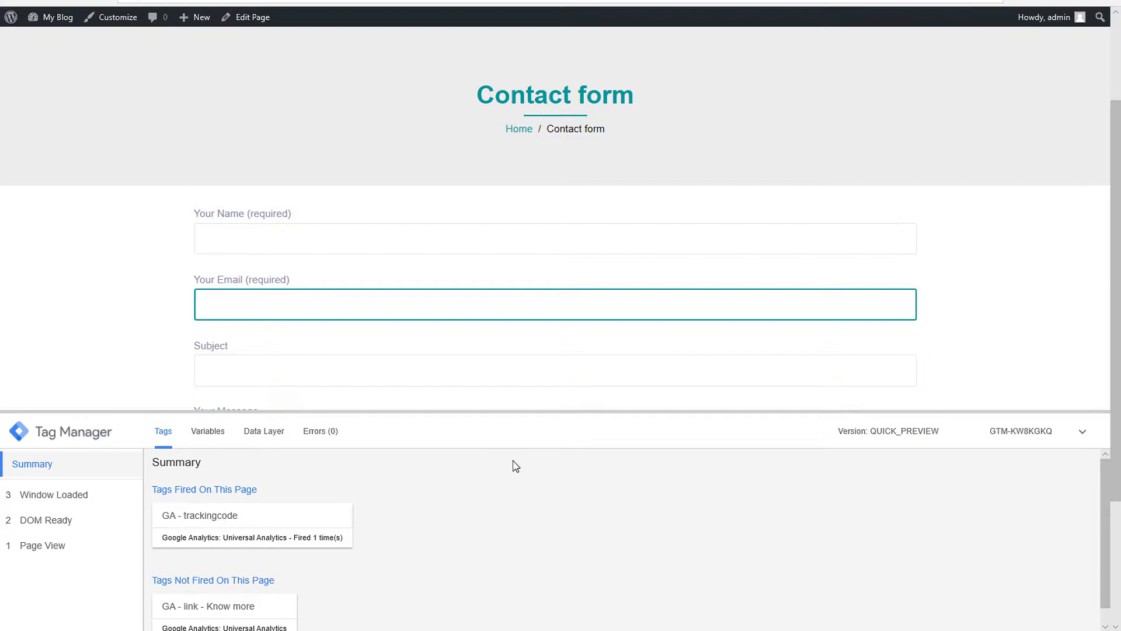
pyautogui.scroll(-1, 454, 531)
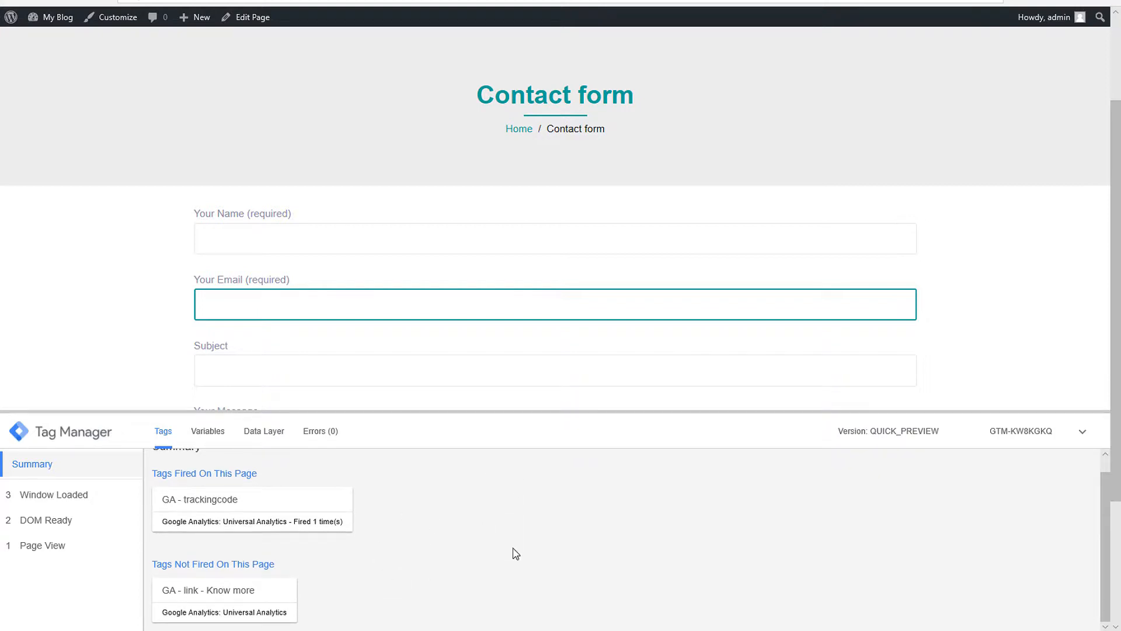
# - Send the contact form with the saved name and e-mail address, subject "dfs" and message "adf"
pyautogui.click(256, 233)
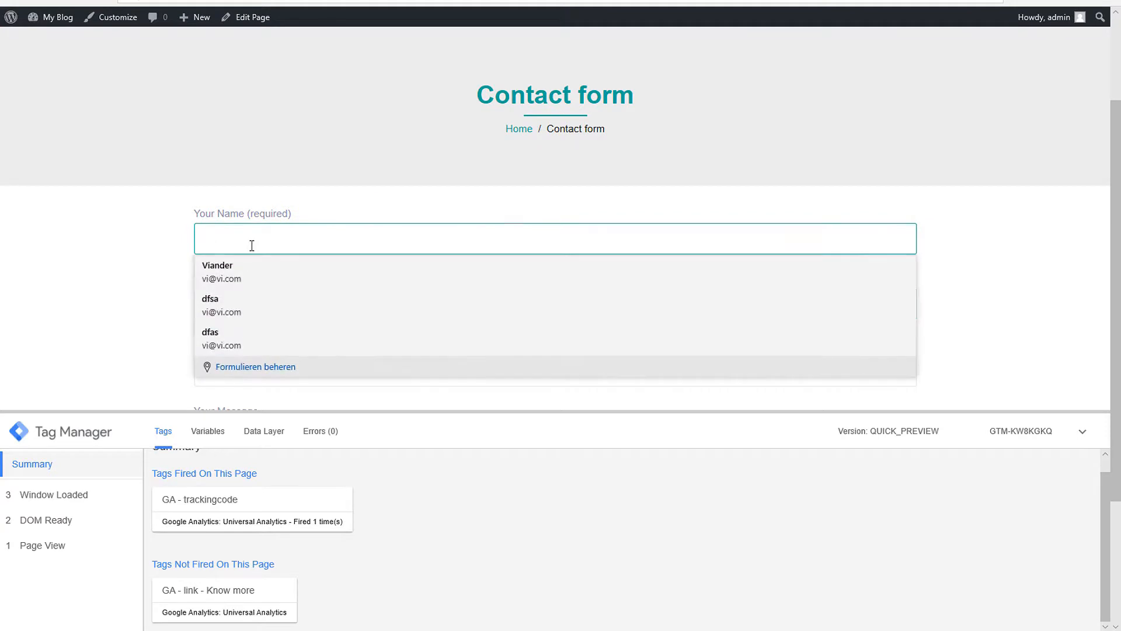
pyautogui.click(239, 275)
pyautogui.scroll(-2, 400, 275)
pyautogui.click(274, 275)
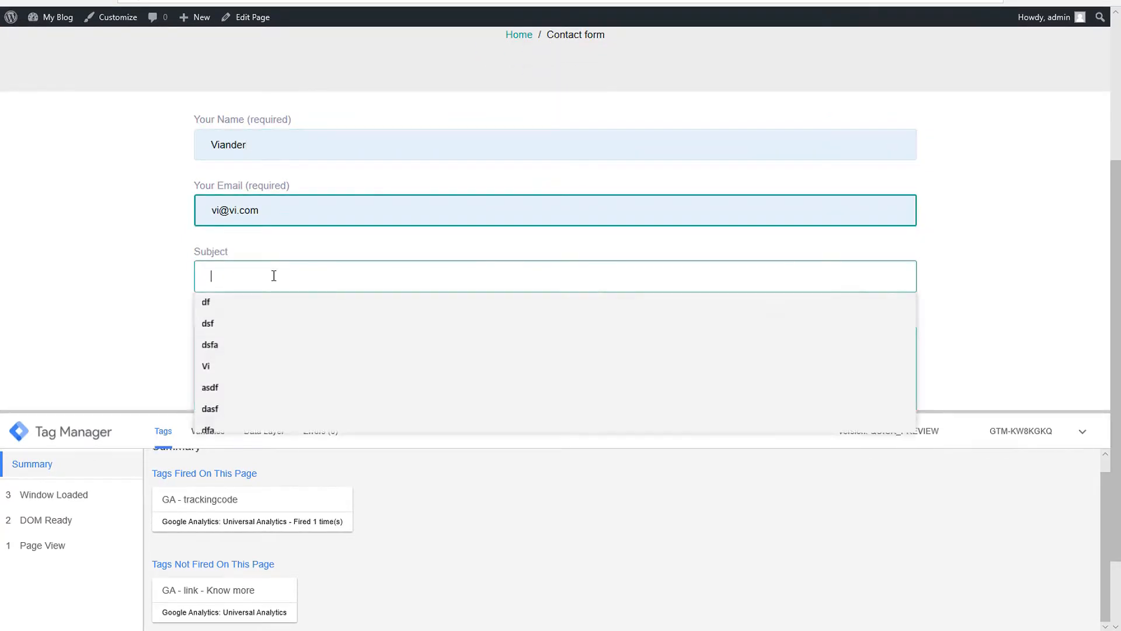
pyautogui.write('dfs')
pyautogui.click(263, 351)
pyautogui.write('adf')
pyautogui.scroll(-2, 278, 333)
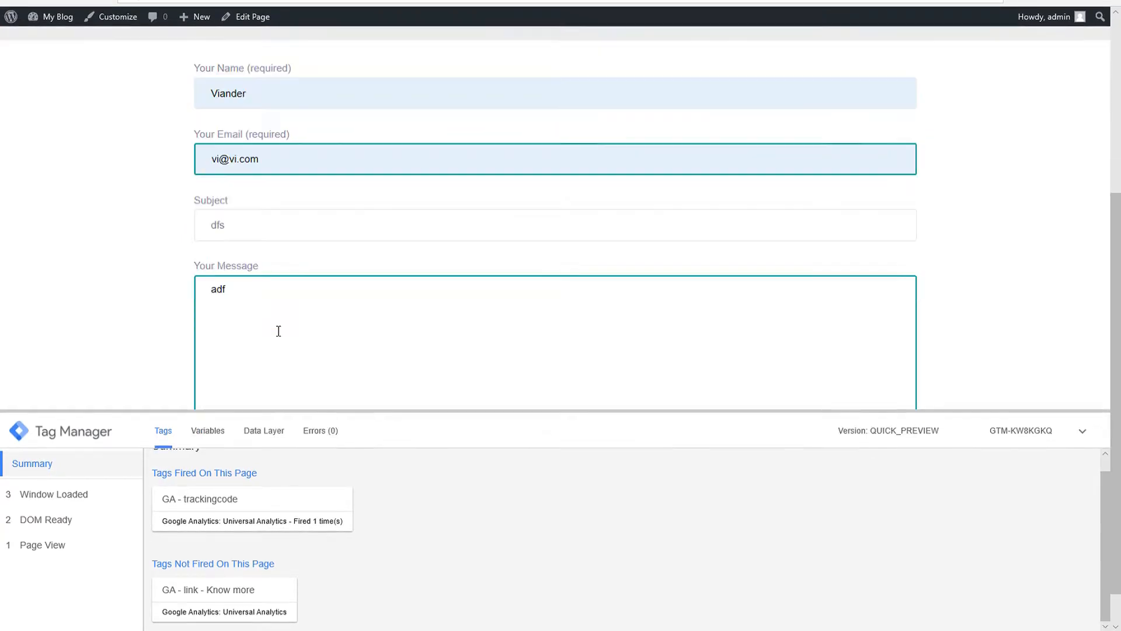
pyautogui.click(240, 405)
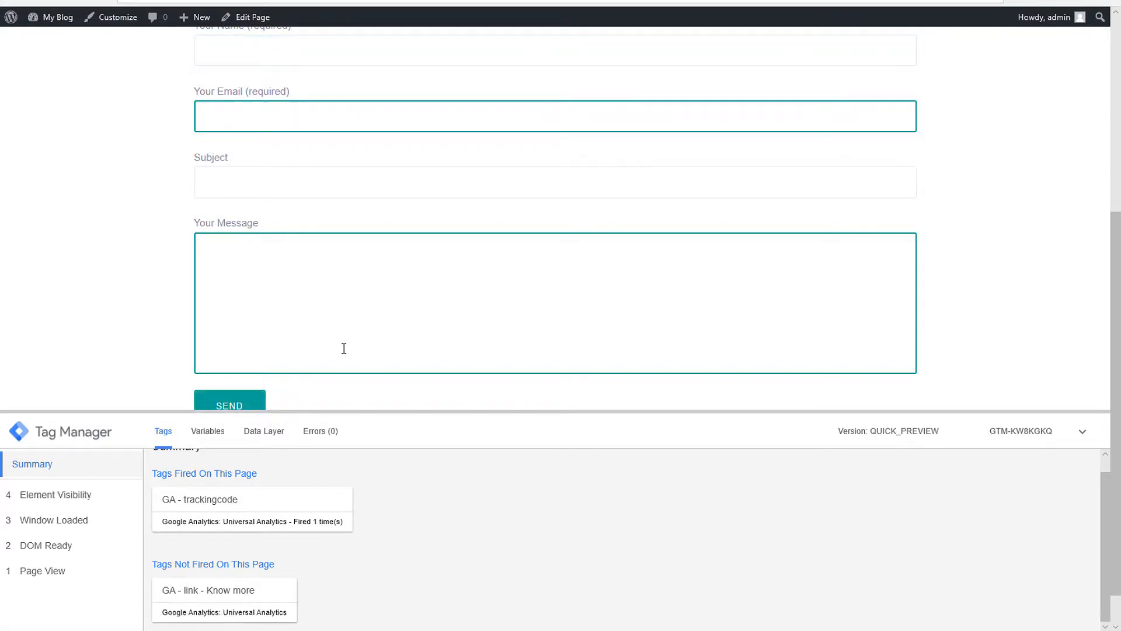
# - Examine the variables of the Element Visibility event in the resized debug pane and return to the summary
pyautogui.click(62, 497)
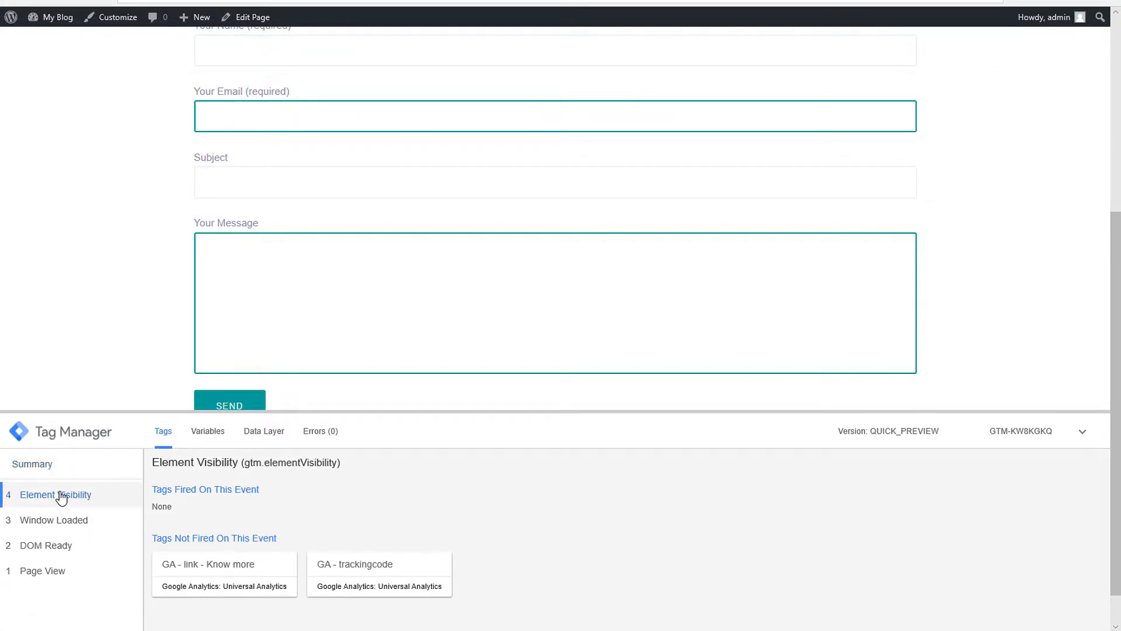
pyautogui.click(209, 436)
pyautogui.scroll(-1, 845, 556)
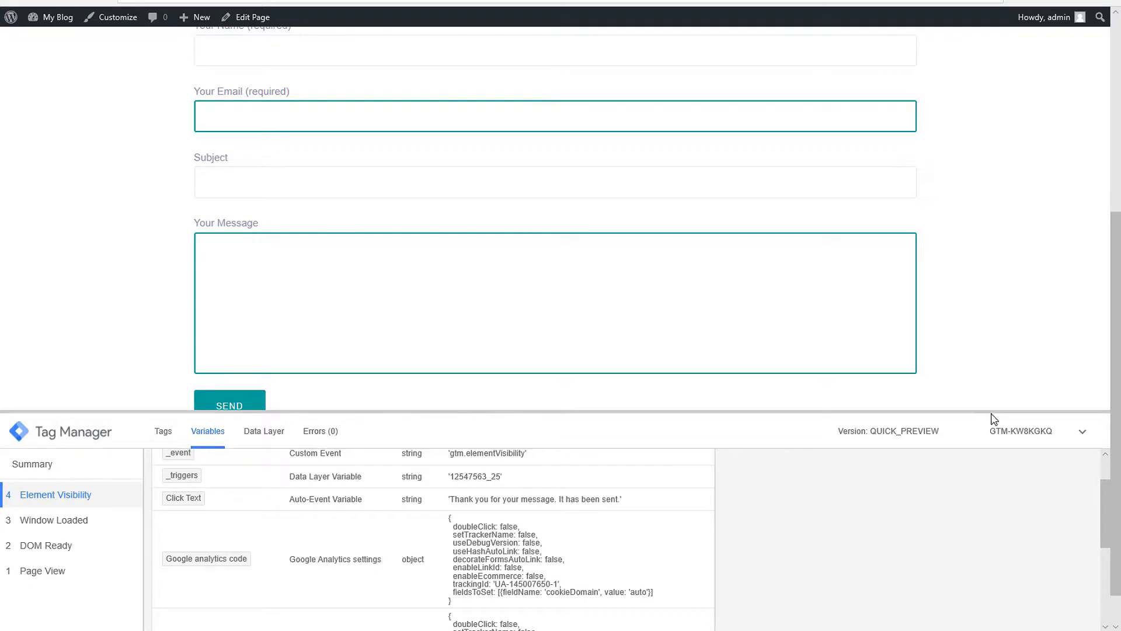
pyautogui.moveTo(991, 412); pyautogui.dragTo(976, 227)
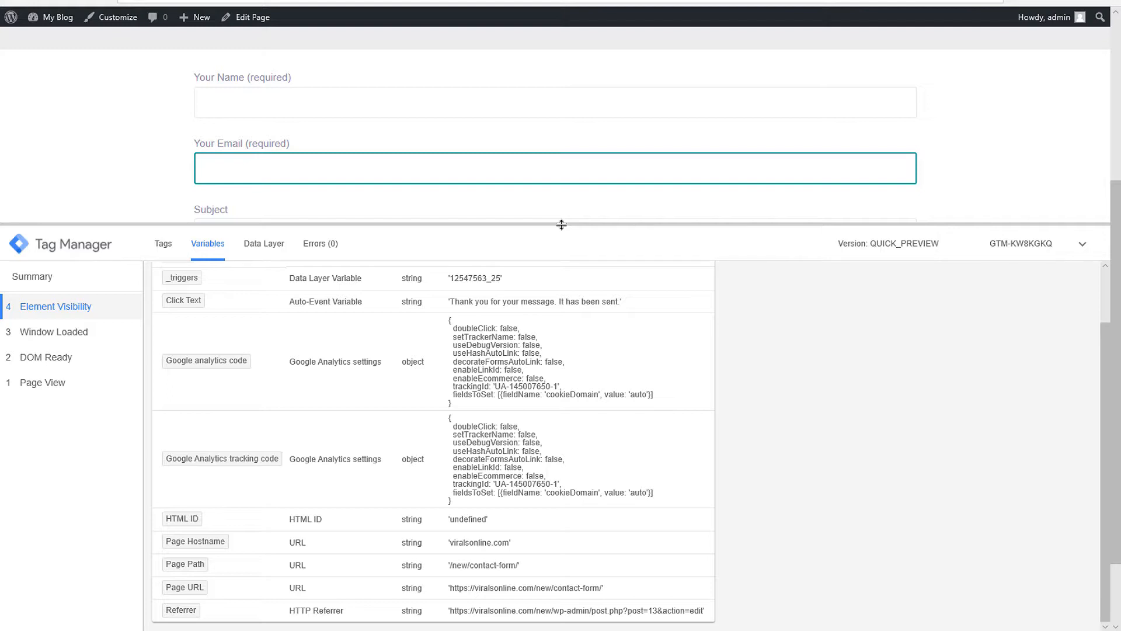
pyautogui.moveTo(562, 224); pyautogui.dragTo(555, 266)
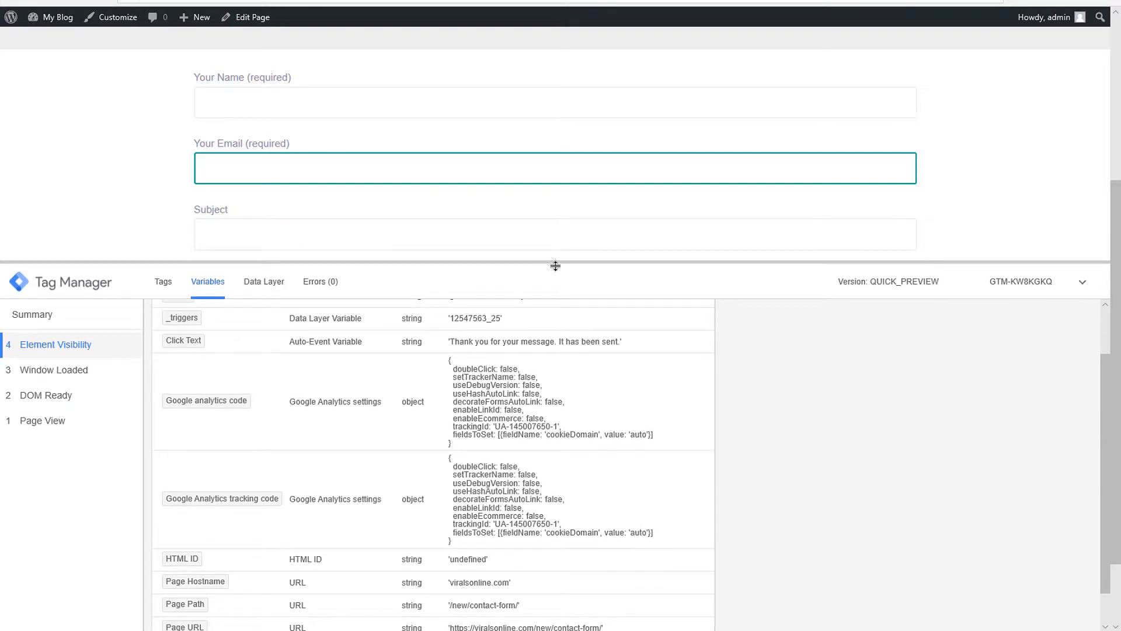
pyautogui.moveTo(556, 265); pyautogui.dragTo(640, 303)
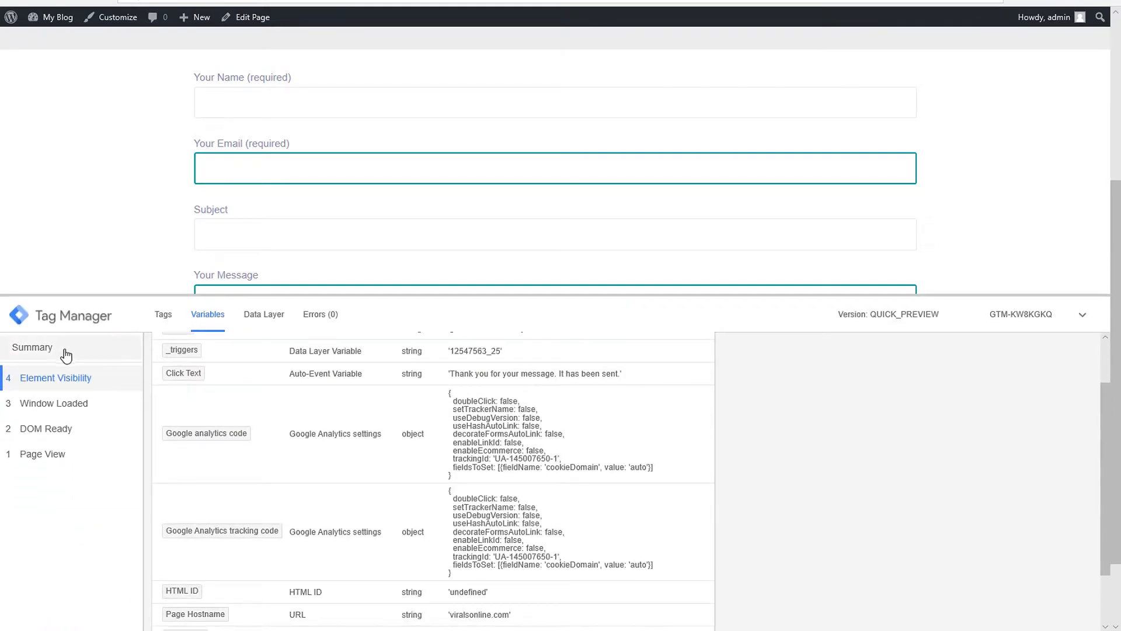
pyautogui.click(26, 349)
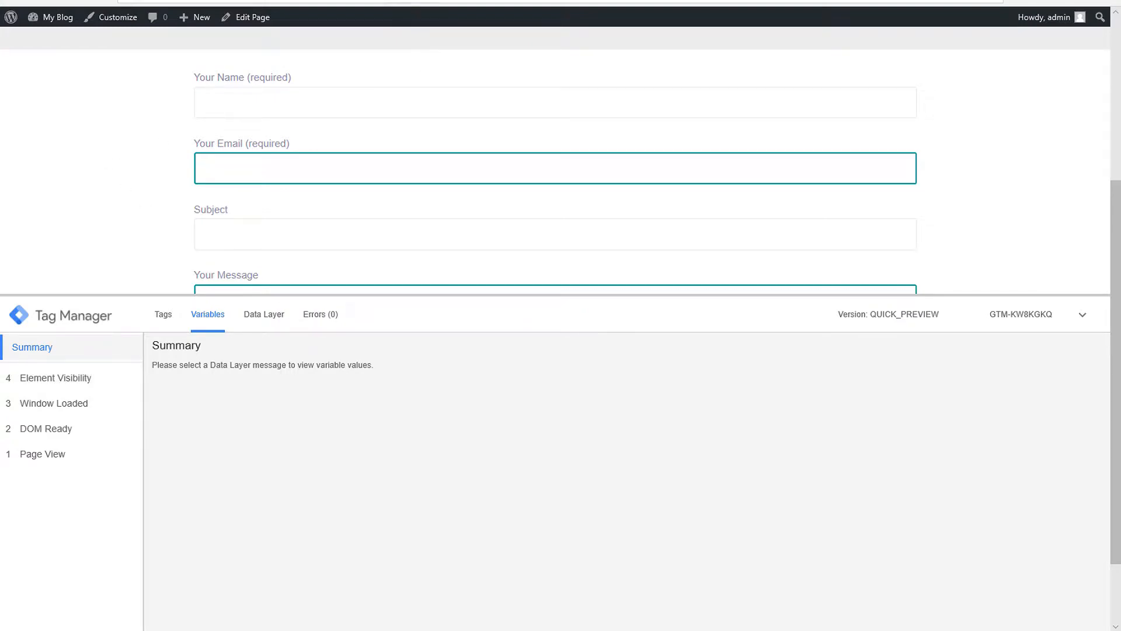
# - Return to the Tag Manager workspace and create a new tag of type Google Analytics: Universal Analytics
pyautogui.click(402, 2)
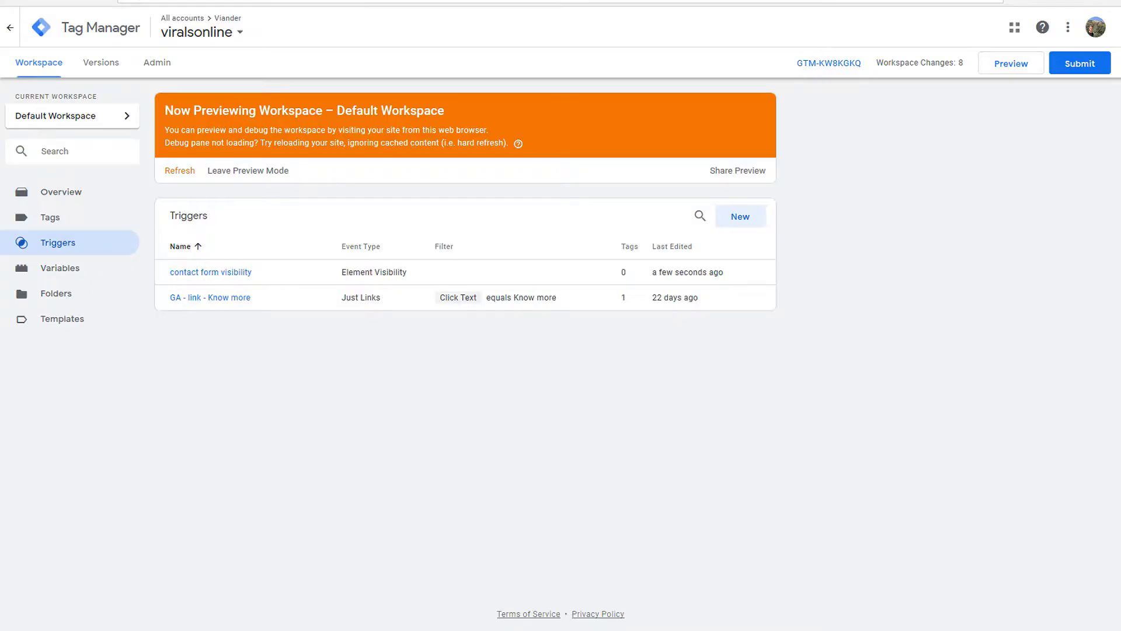
pyautogui.click(61, 219)
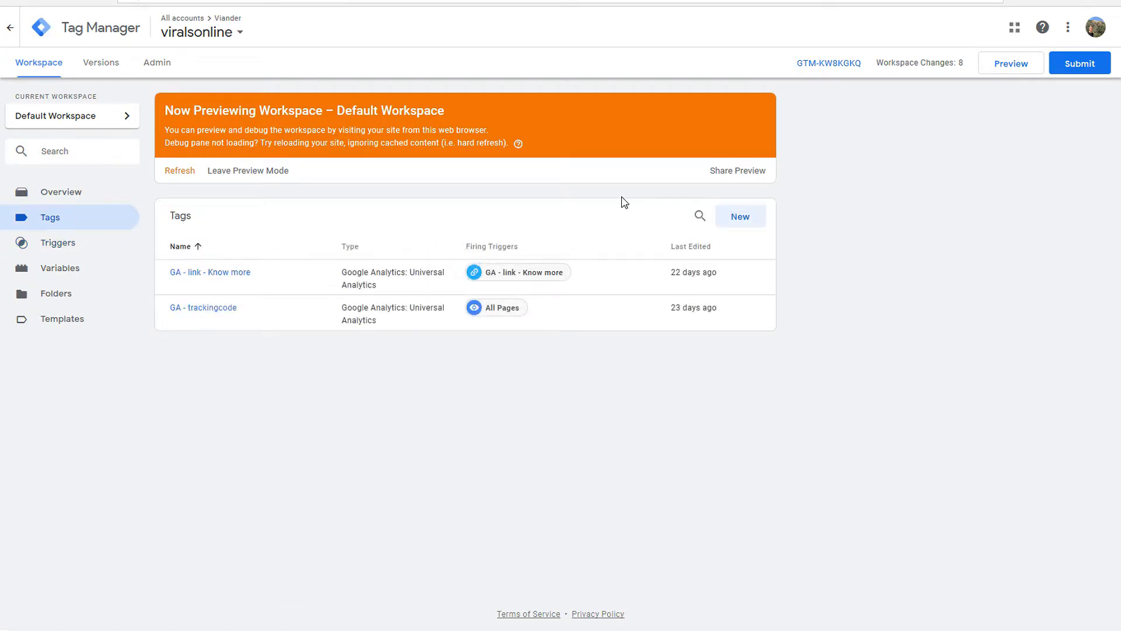
pyautogui.click(735, 218)
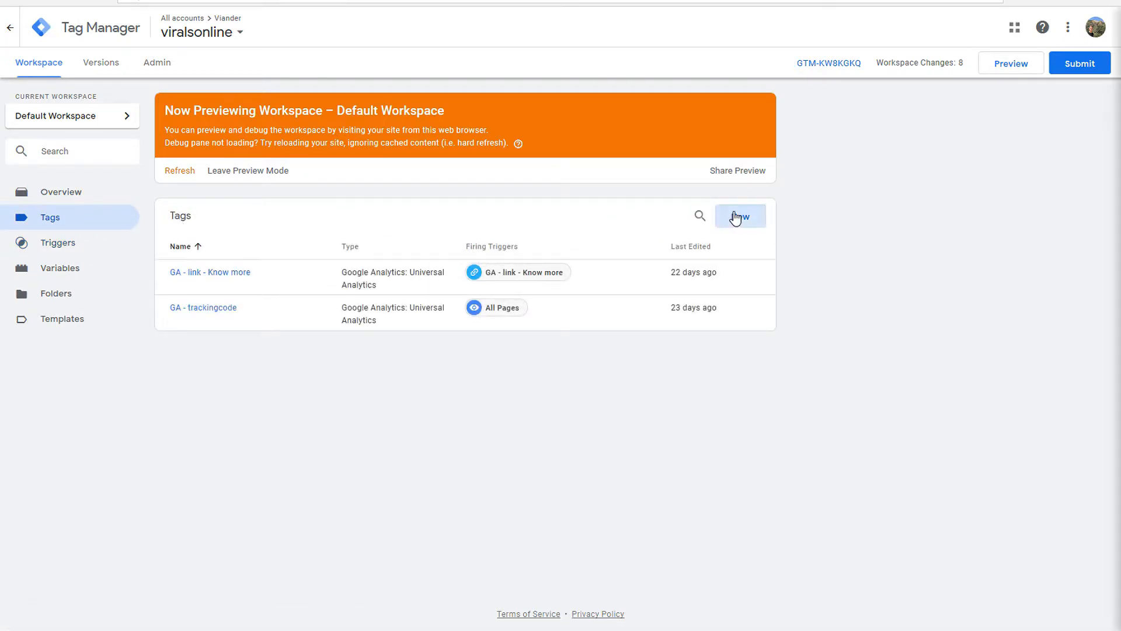
pyautogui.click(724, 213)
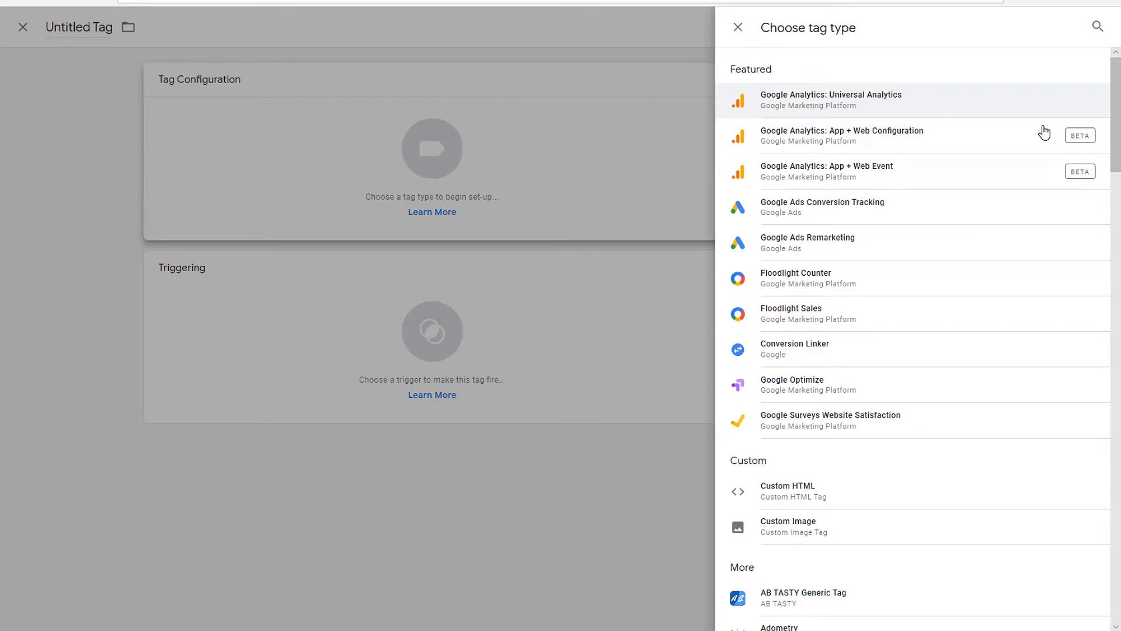
pyautogui.click(856, 104)
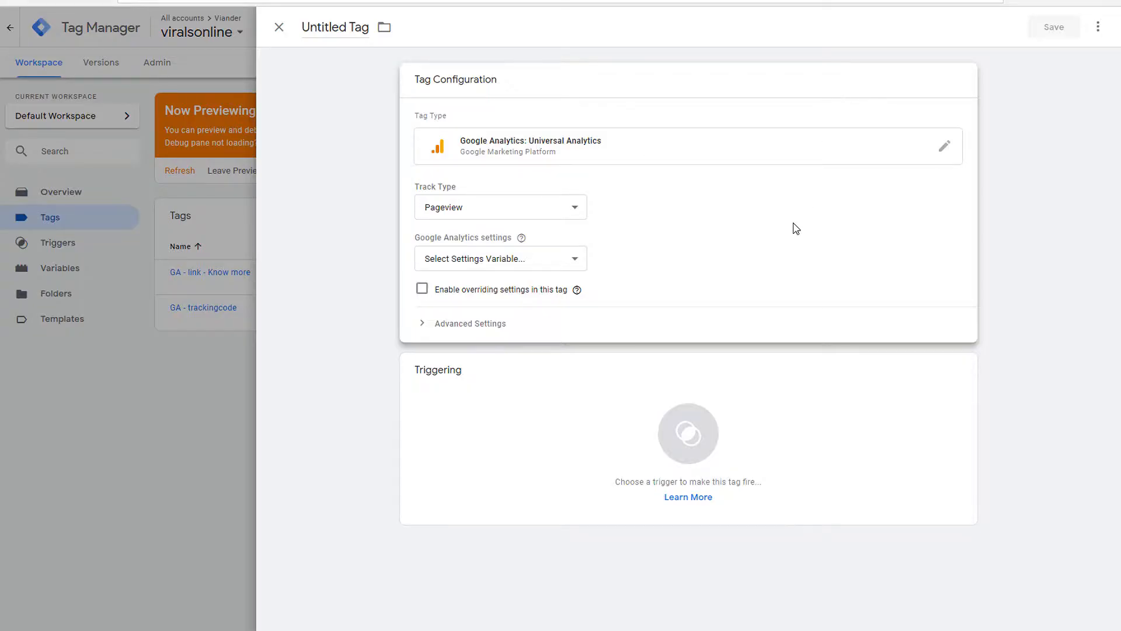
# - Set the tag's track type to Event, with category "Form" and action "Contact us"
pyautogui.click(551, 207)
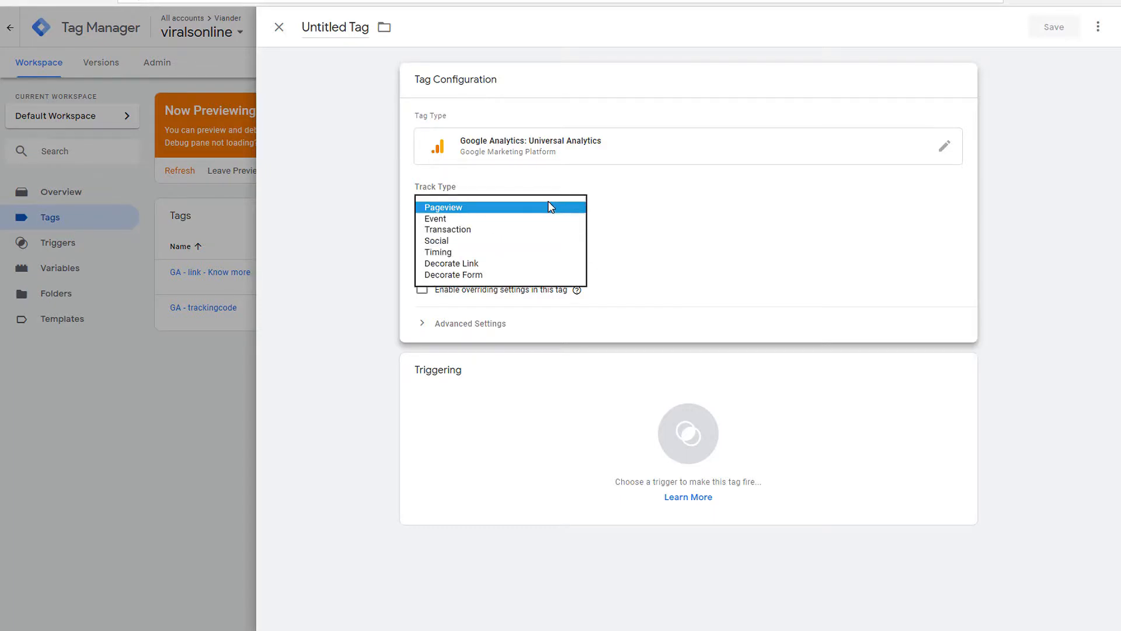
pyautogui.click(459, 219)
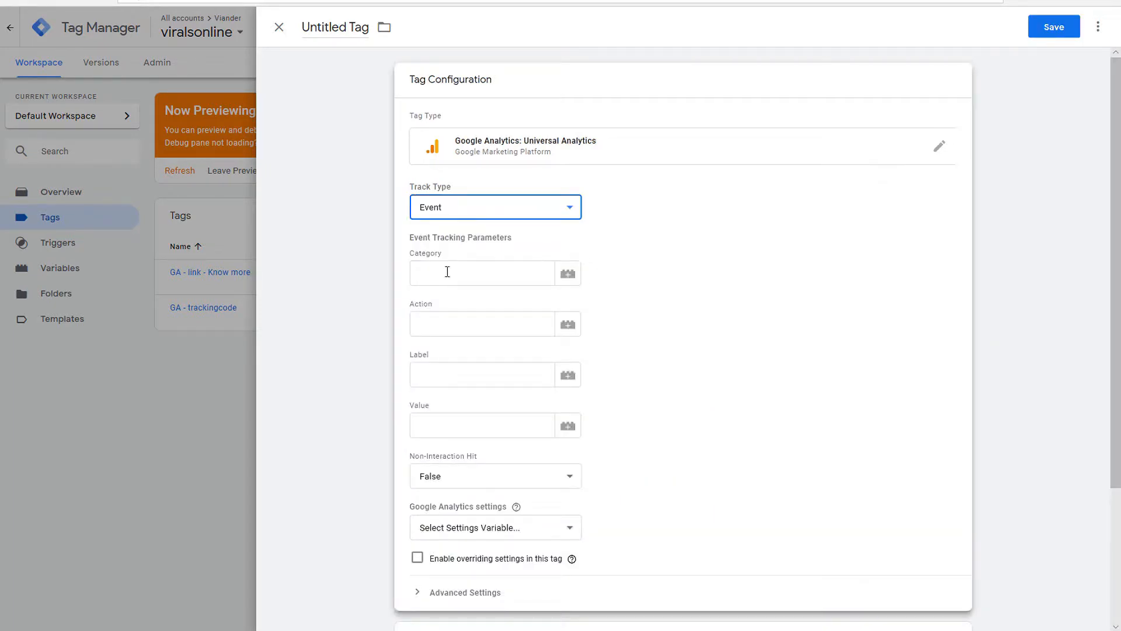
pyautogui.click(447, 272)
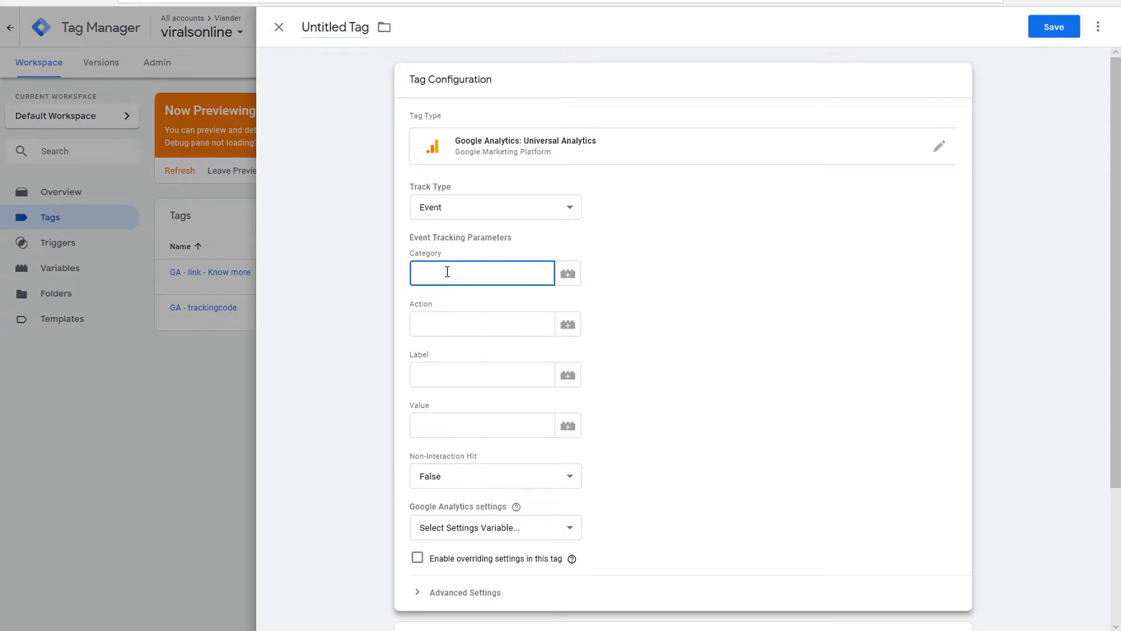
pyautogui.write('c')
pyautogui.write('ont')
pyautogui.press('BackSpace')
pyautogui.press('BackSpace')
pyautogui.press('BackSpace')
pyautogui.press('BackSpace')
pyautogui.write('Form')
pyautogui.press('Tab')
pyautogui.press('Tab')
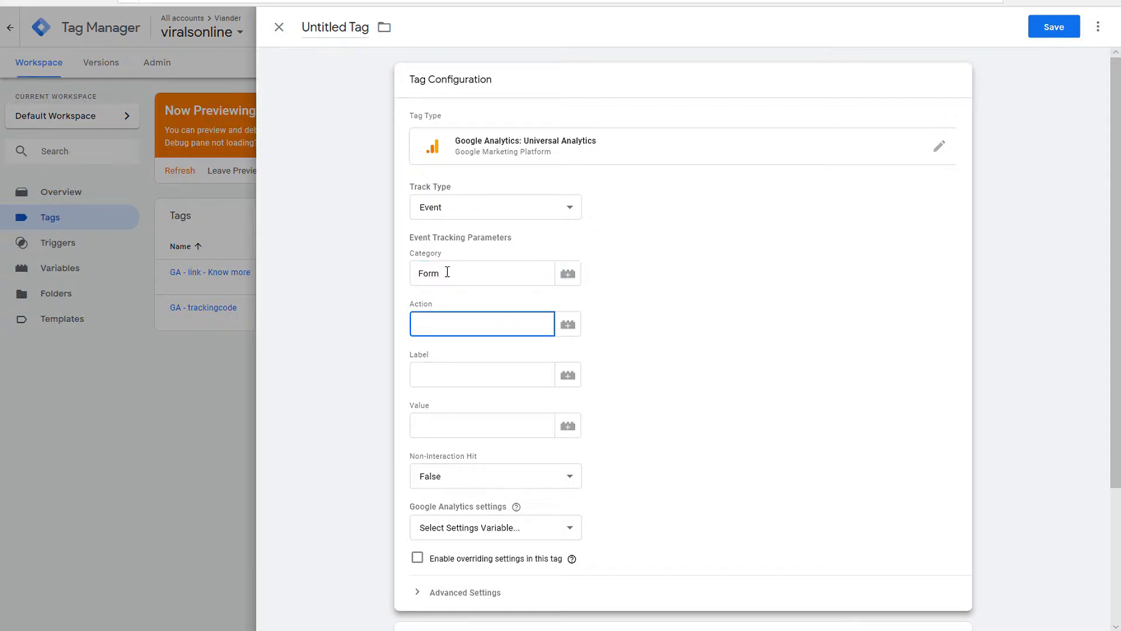
pyautogui.write('Contact us')
# - Choose {{Google Analytics tracking code}} as the tag's Google Analytics settings variable
pyautogui.scroll(-1, 712, 452)
pyautogui.click(571, 441)
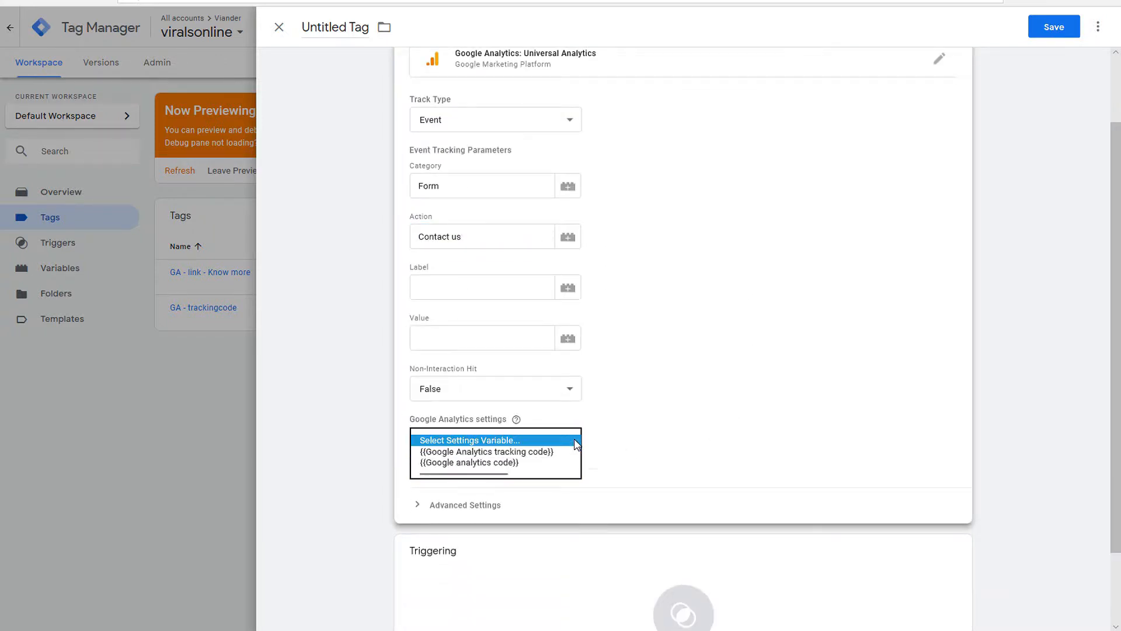
pyautogui.press('Down')
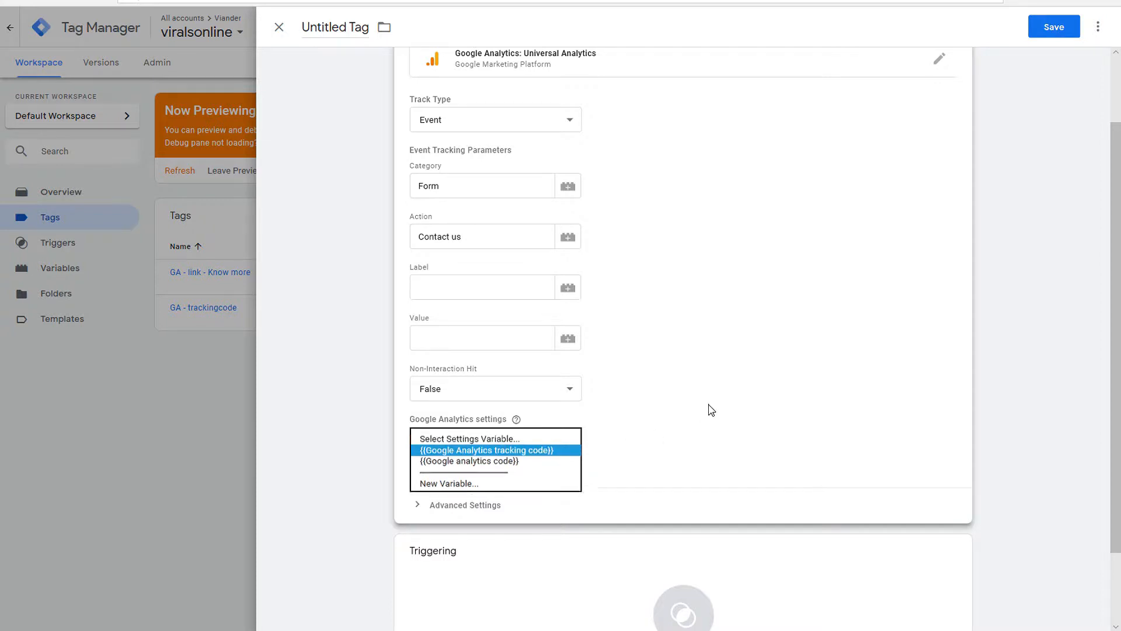
pyautogui.press('Return')
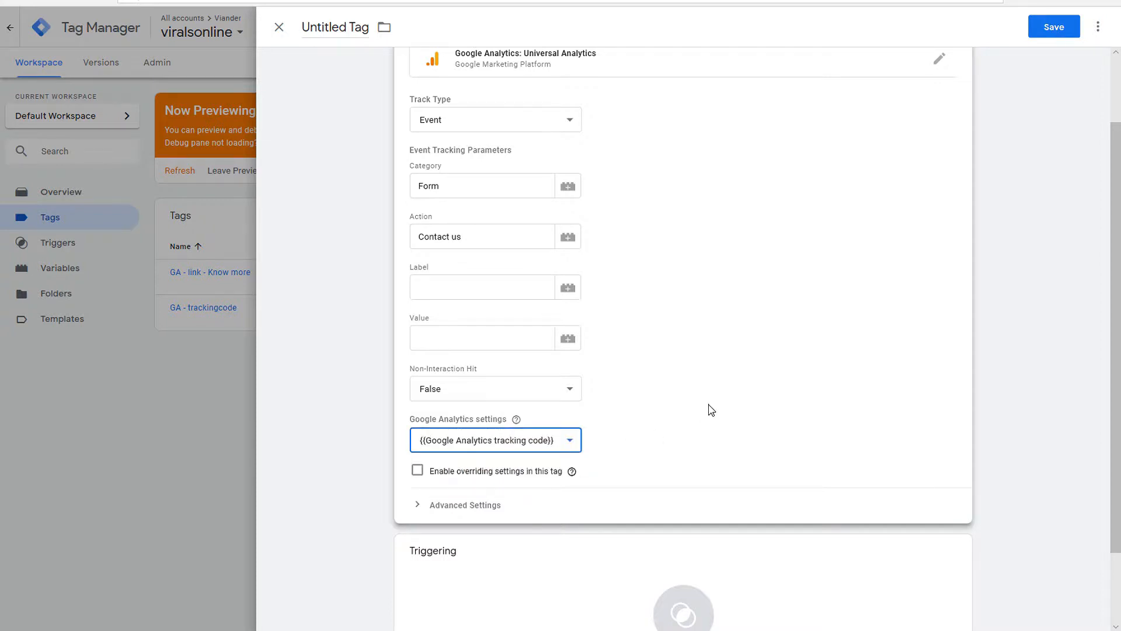
# - Assign the "contact form visibility" trigger to the tag
pyautogui.scroll(-2, 680, 438)
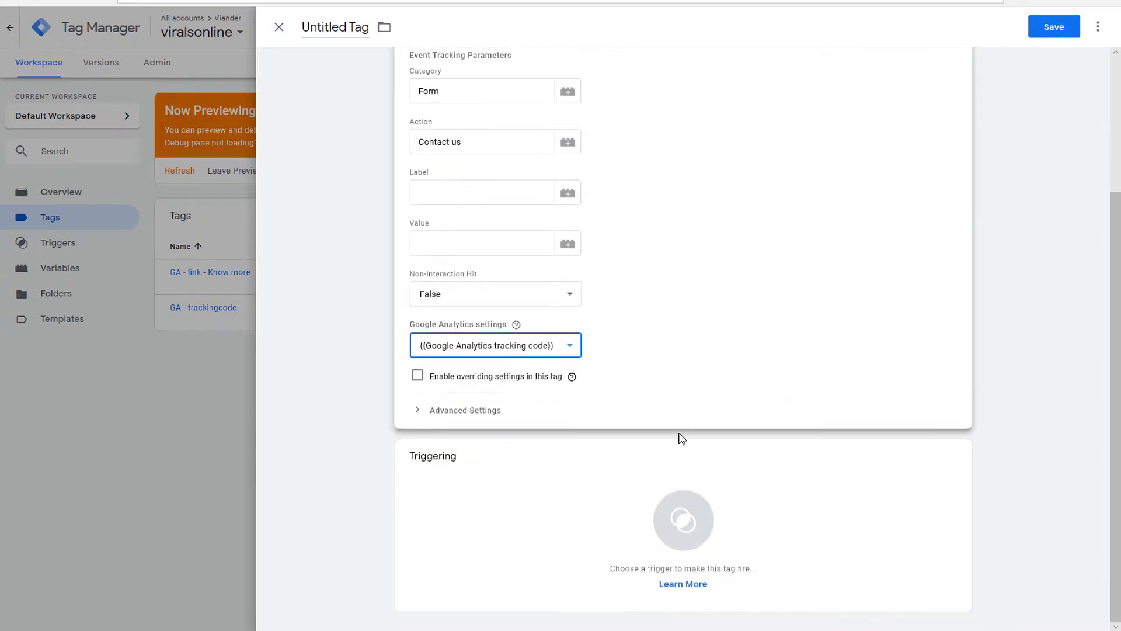
pyautogui.click(671, 521)
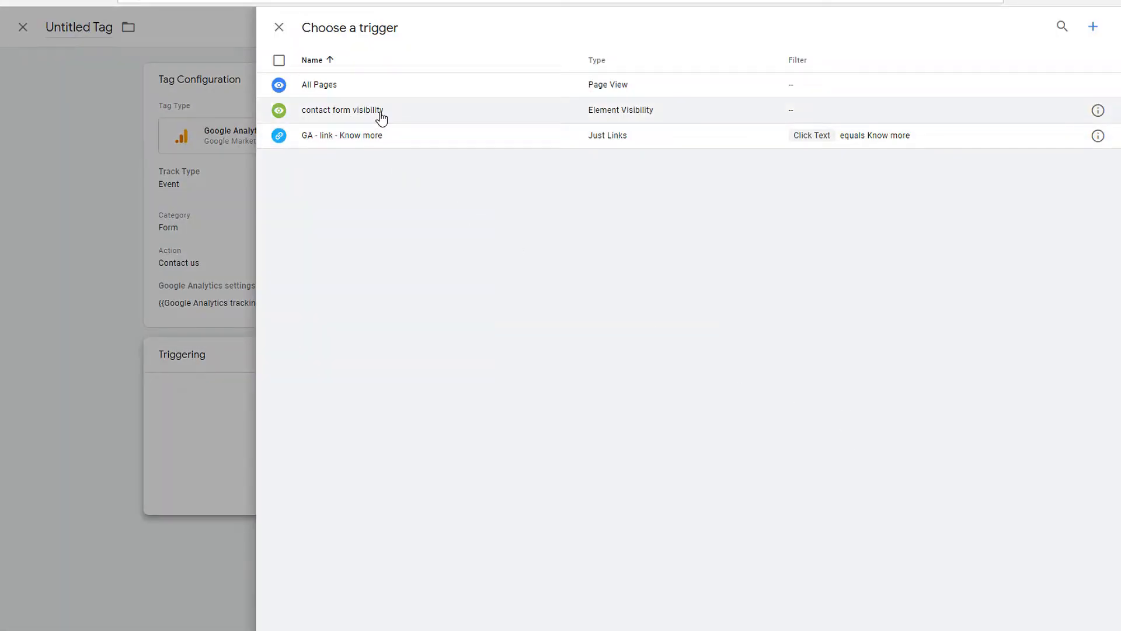
pyautogui.click(381, 116)
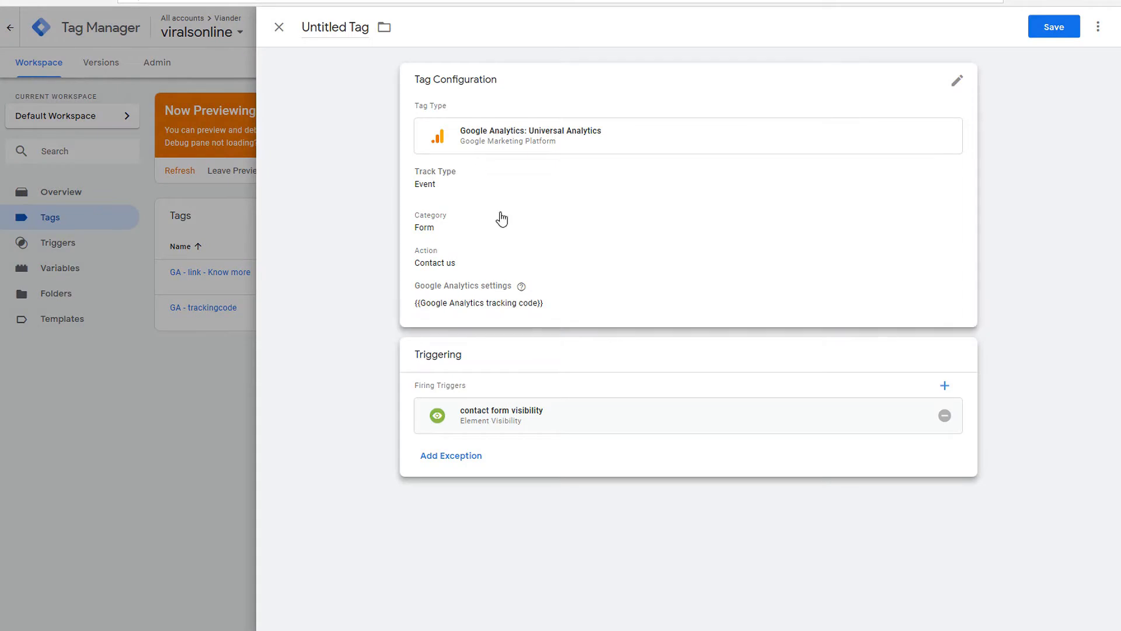
# - Save the tag under the name "GA - from - contact us"
pyautogui.click(1053, 27)
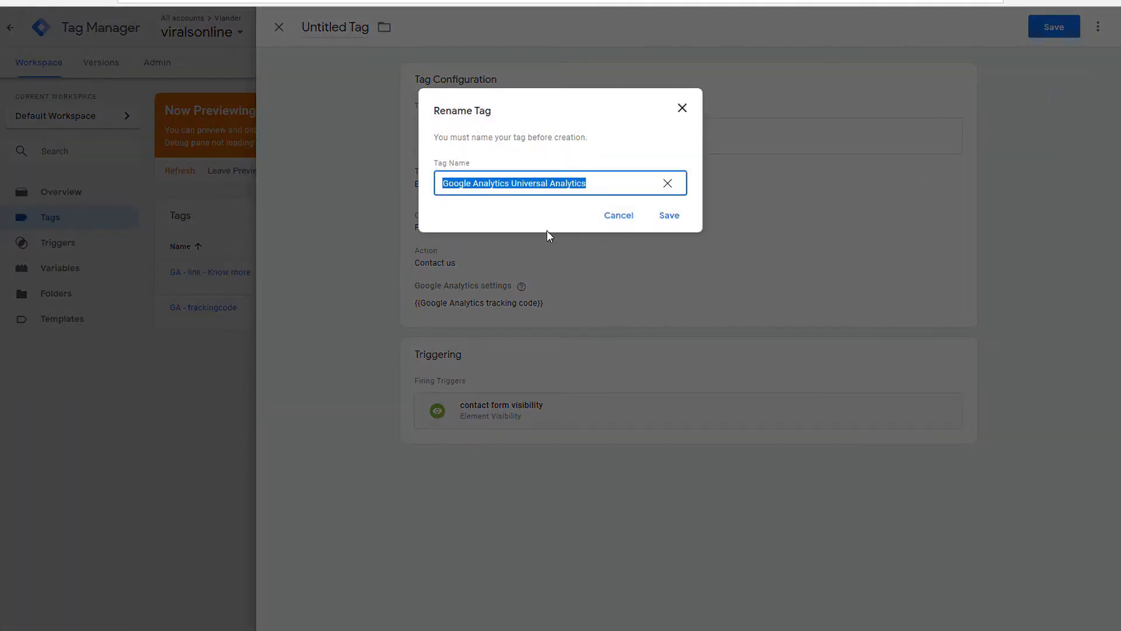
pyautogui.write('GA ')
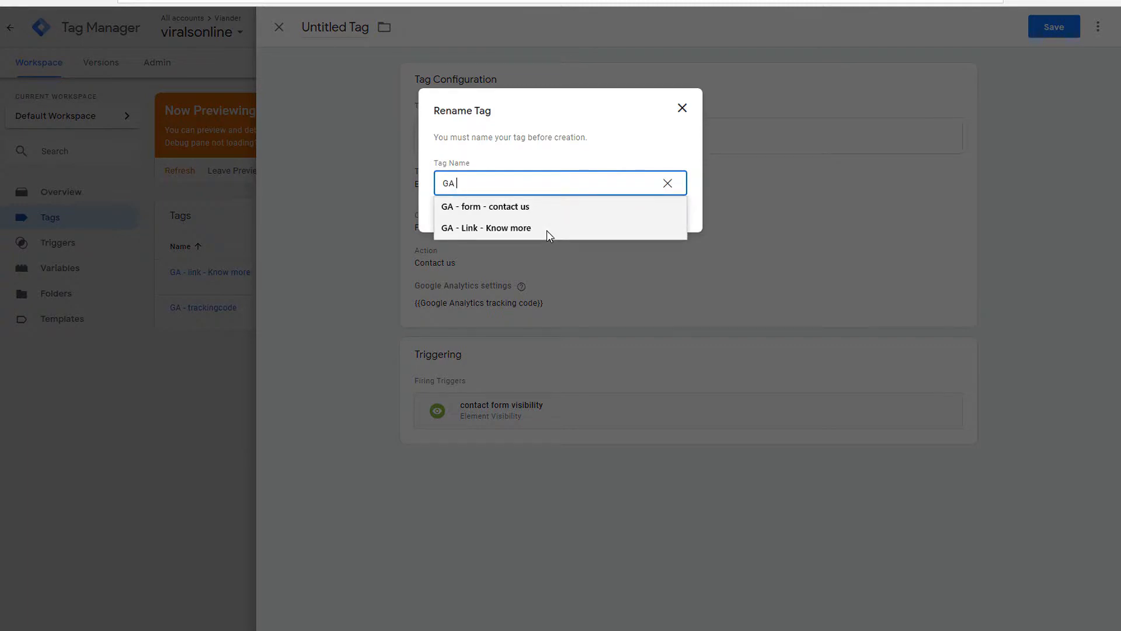
pyautogui.write('- f')
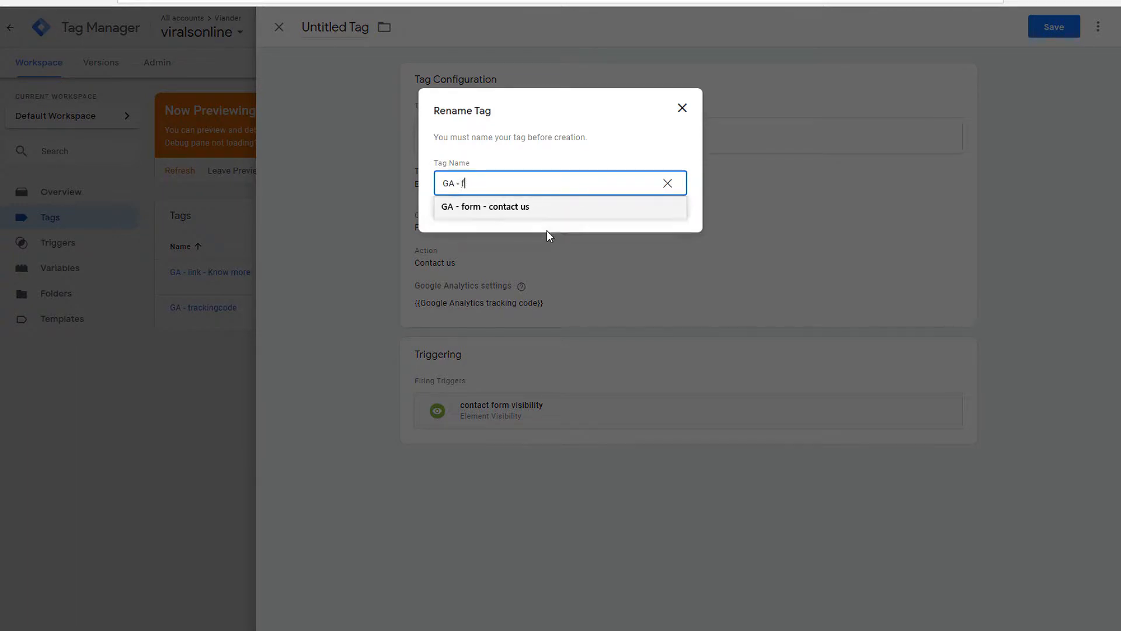
pyautogui.write('rom - contus')
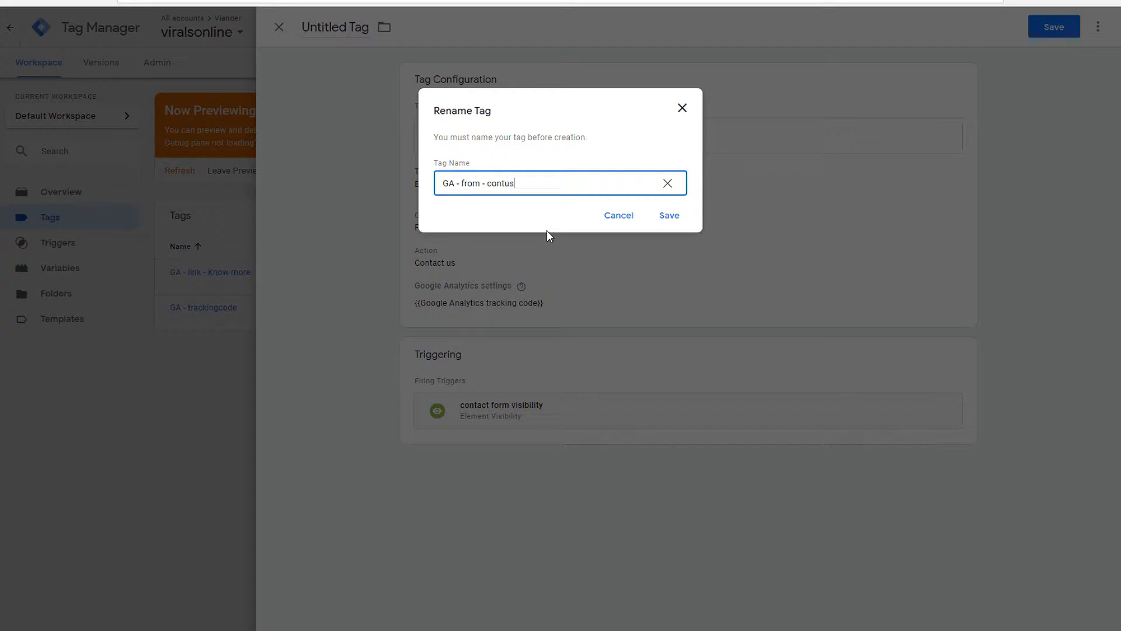
pyautogui.press('BackSpace')
pyautogui.press('BackSpace')
pyautogui.write('act us')
pyautogui.click(667, 215)
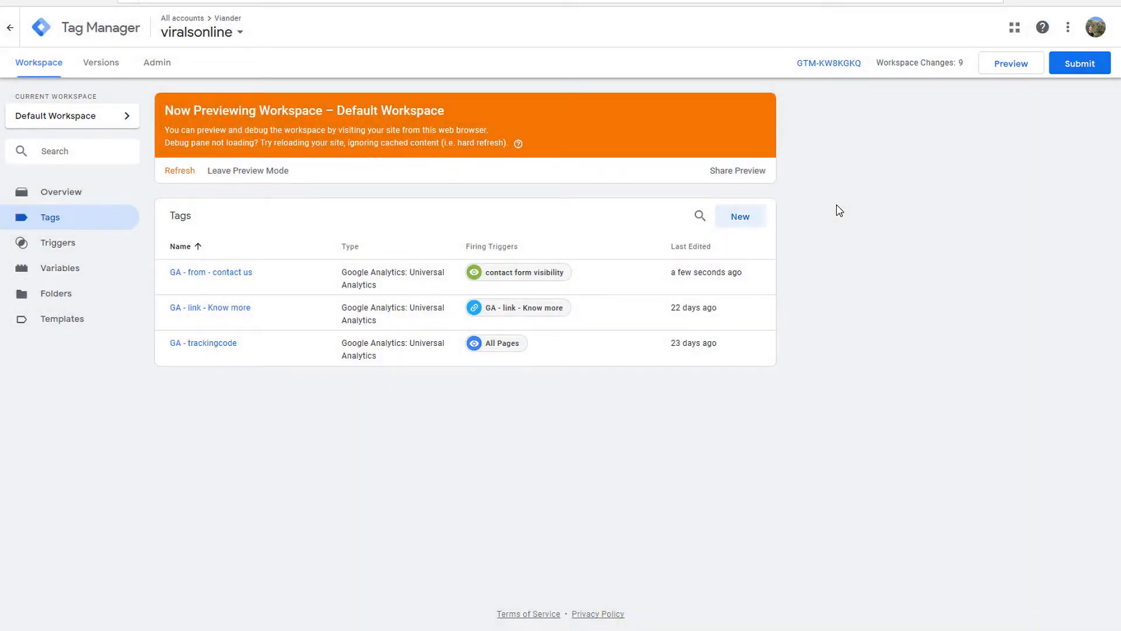
# - Refresh the workspace preview and reload the contact form page
pyautogui.click(181, 172)
pyautogui.click(235, 1)
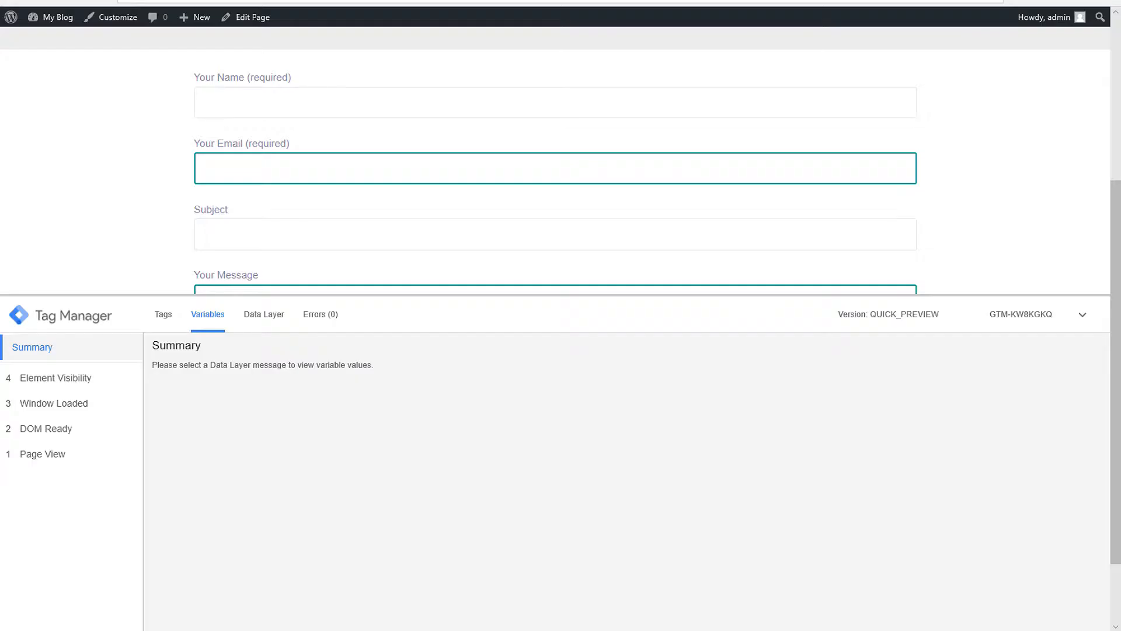
pyautogui.click(89, 2)
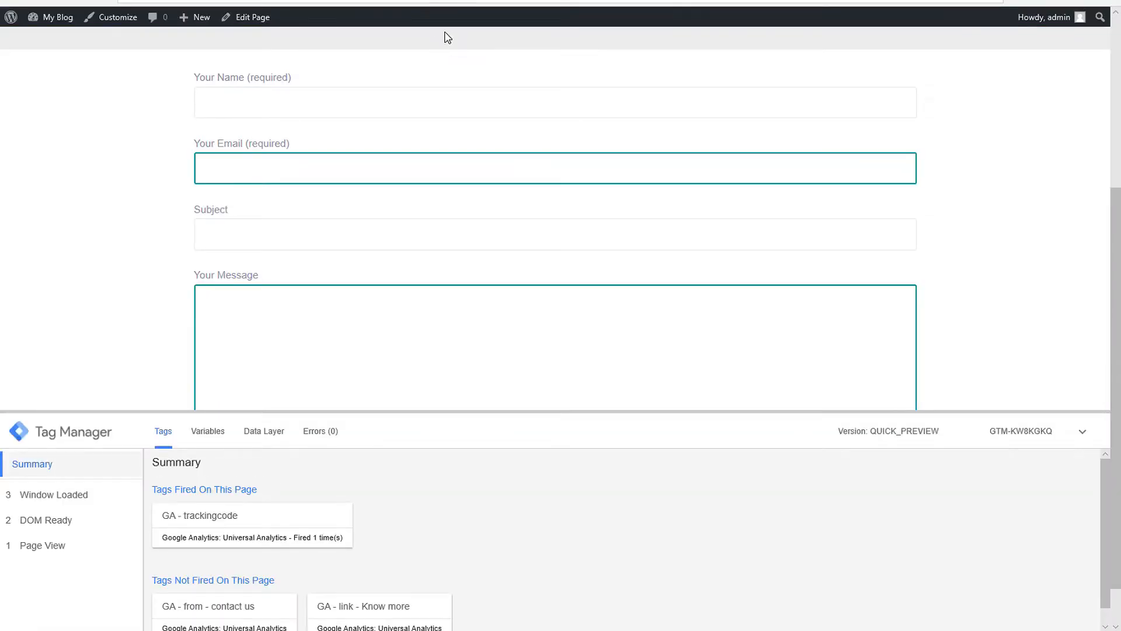
# - Send the contact form with the saved name and e-mail address, subject "dsf" and message "dasf"
pyautogui.scroll(2, 316, 140)
pyautogui.click(236, 194)
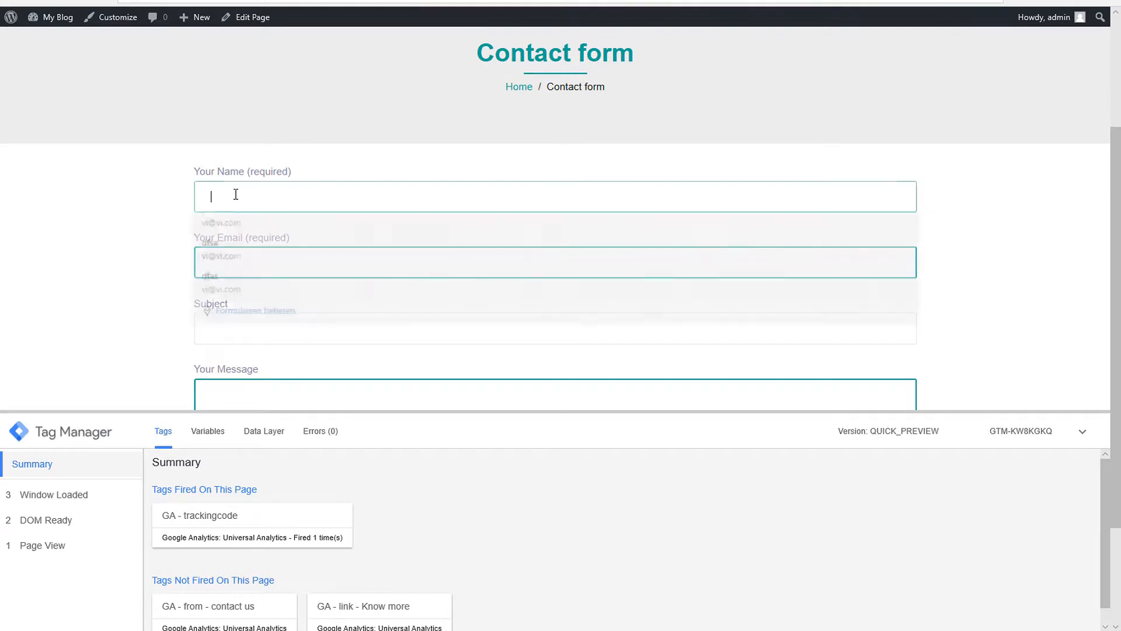
pyautogui.click(245, 227)
pyautogui.scroll(-2, 233, 222)
pyautogui.click(223, 231)
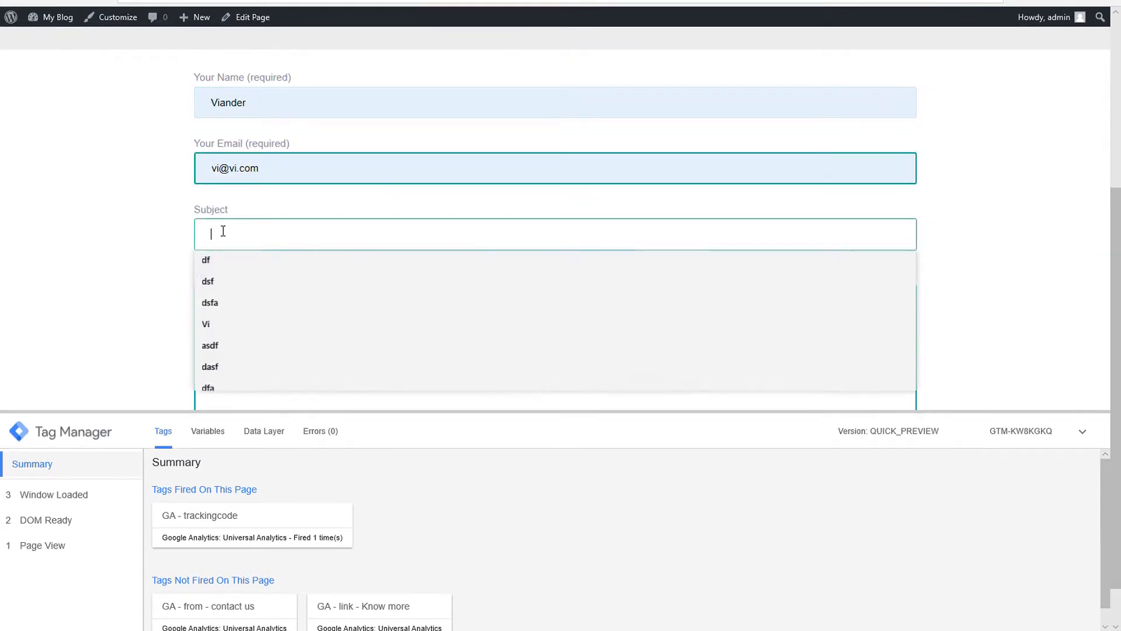
pyautogui.write('dsf')
pyautogui.press('Tab')
pyautogui.write('dasf')
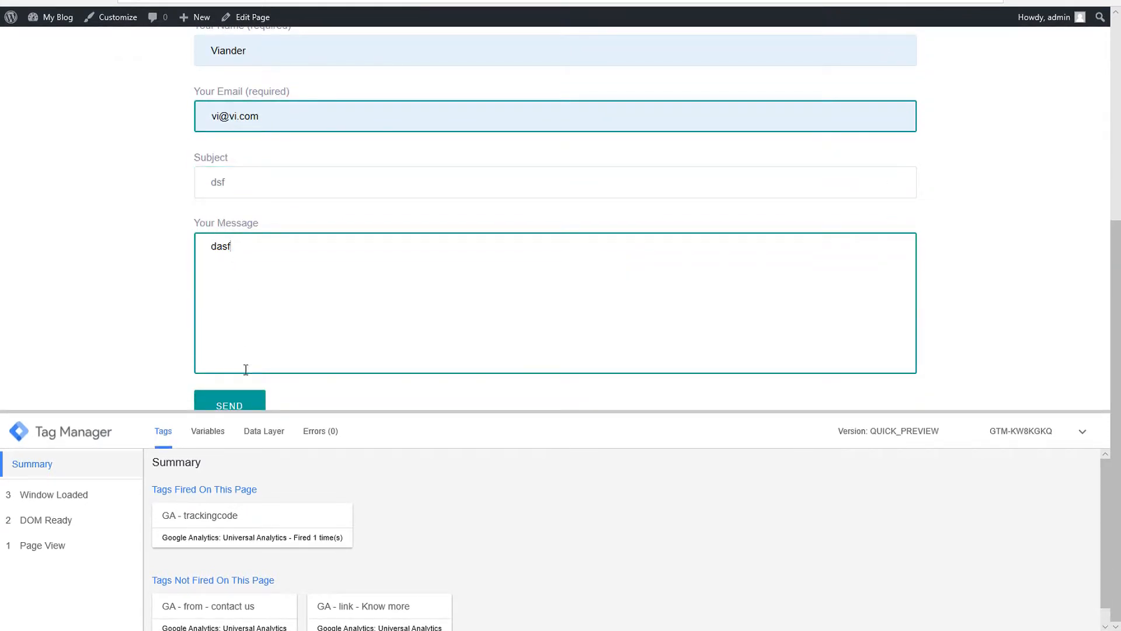
pyautogui.click(245, 401)
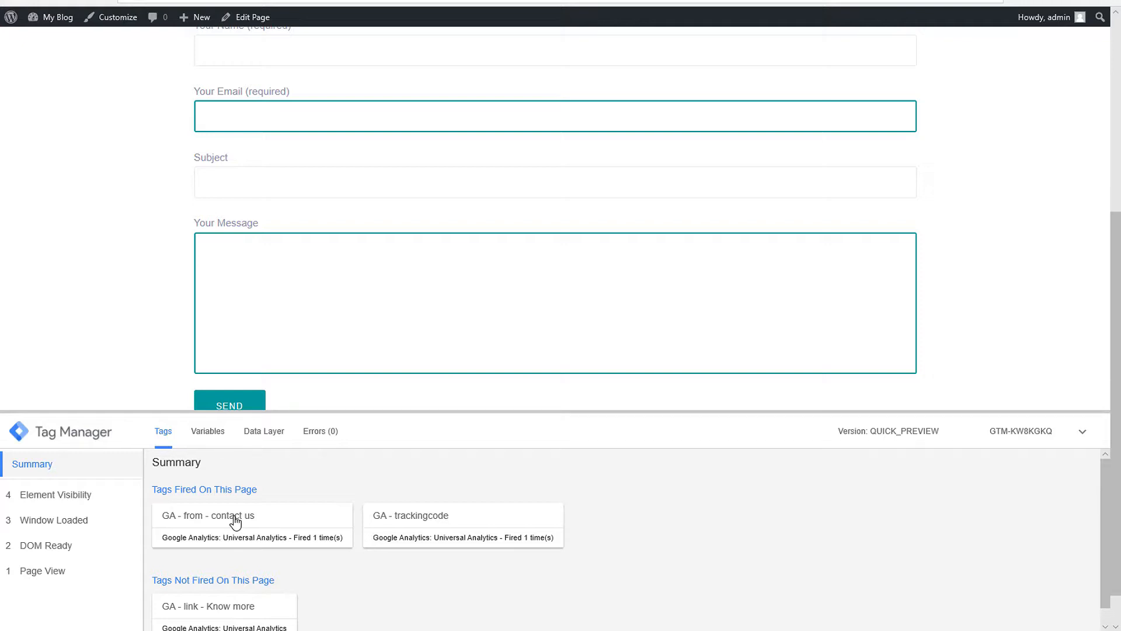
# - Shrink the debug pane and examine the fired tags and the response message below the contact form
pyautogui.moveTo(339, 411); pyautogui.dragTo(327, 492)
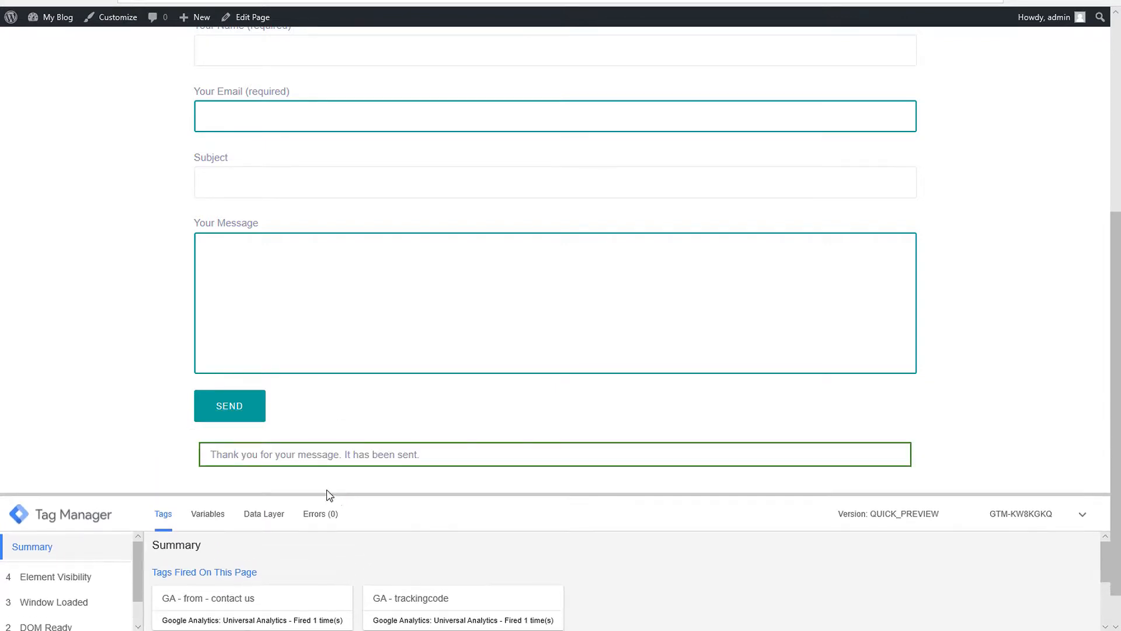
pyautogui.scroll(-1, 239, 459)
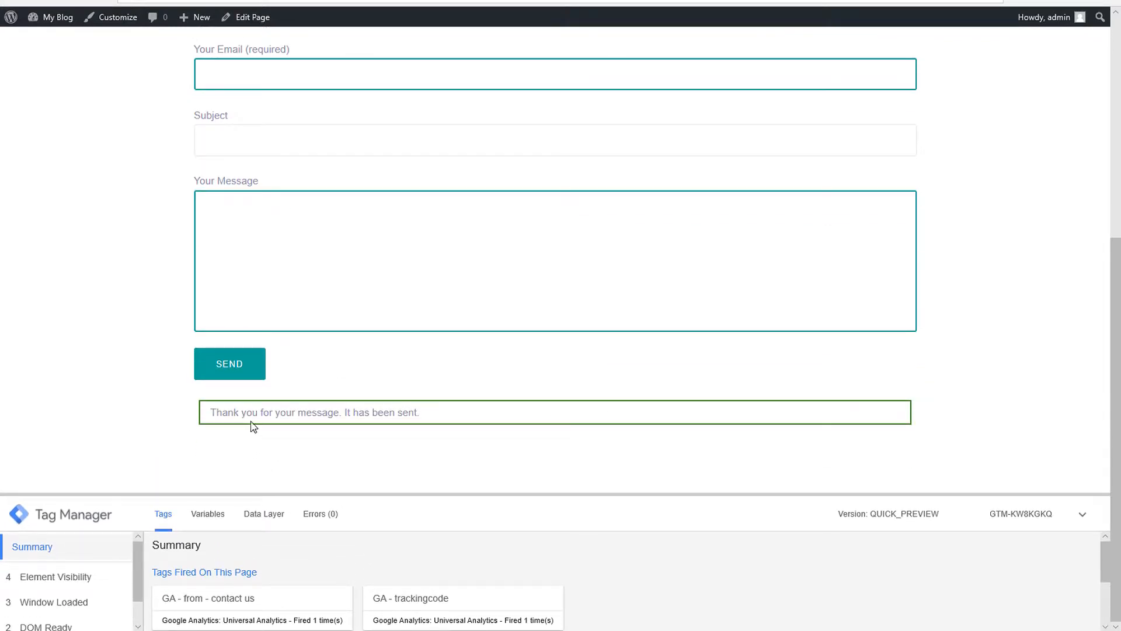
pyautogui.moveTo(231, 412)
pyautogui.mouseDown()
pyautogui.moveTo(438, 428)
pyautogui.moveTo(229, 432)
pyautogui.mouseUp()
pyautogui.scroll(3, 337, 327)
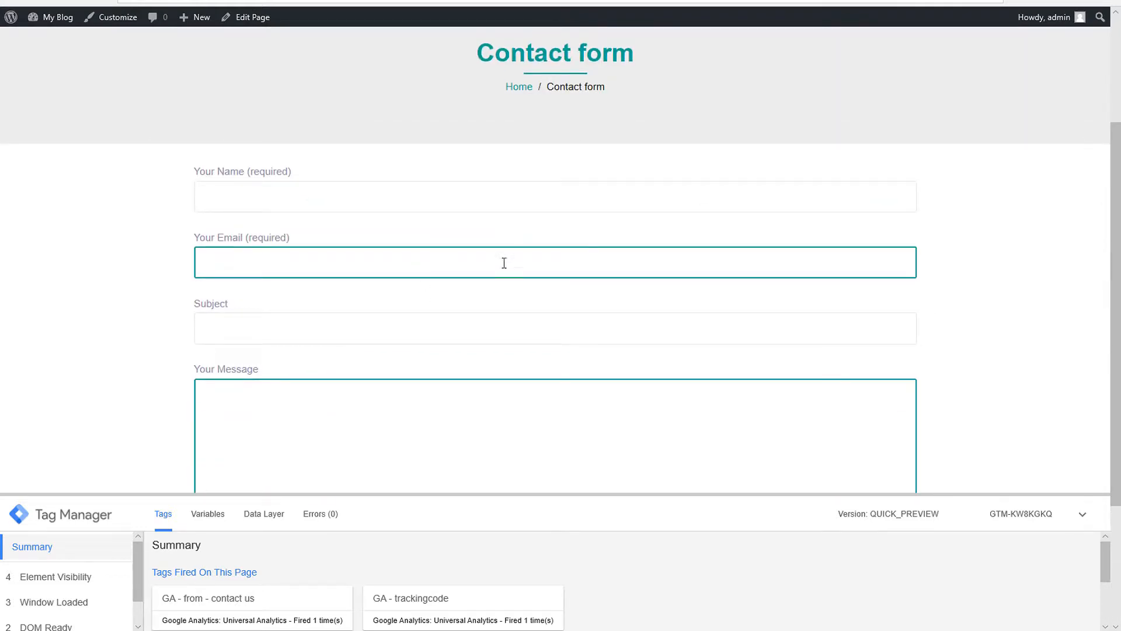
pyautogui.scroll(-3, 421, 324)
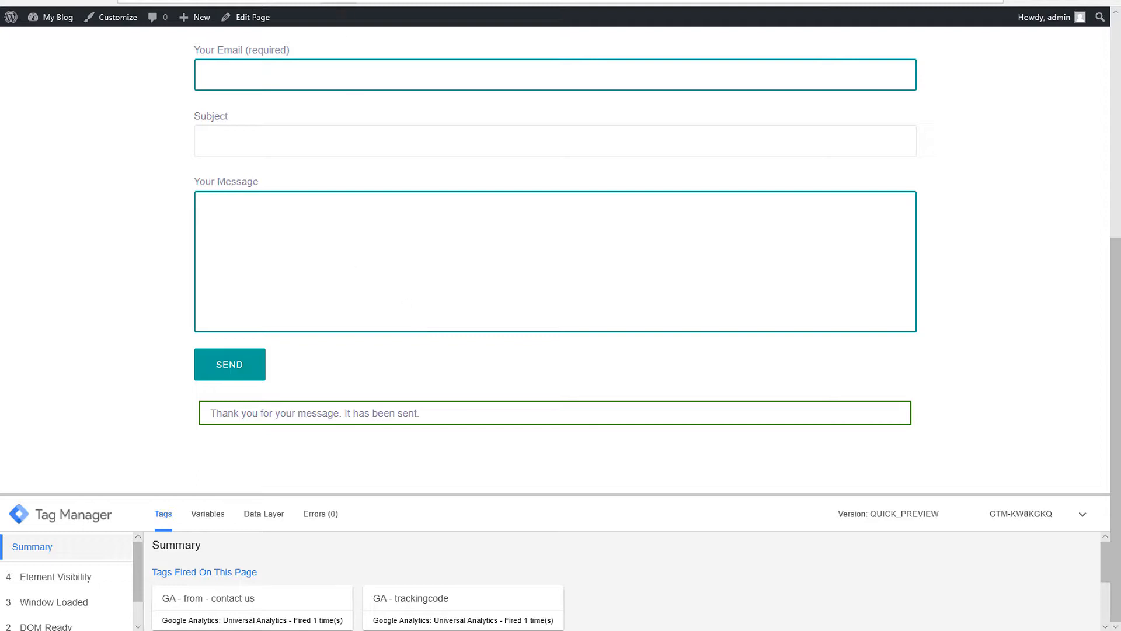
# - Return to the Tag Manager workspace and set the "contact form visibility" trigger to fire on Some Visibility Events
pyautogui.click(412, 2)
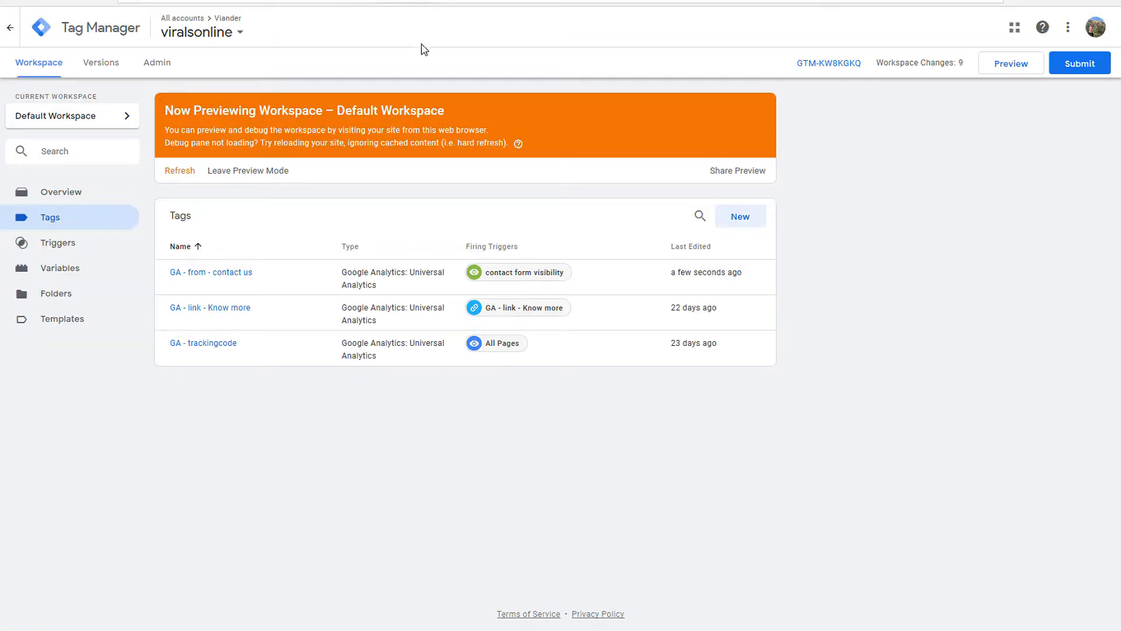
pyautogui.click(64, 244)
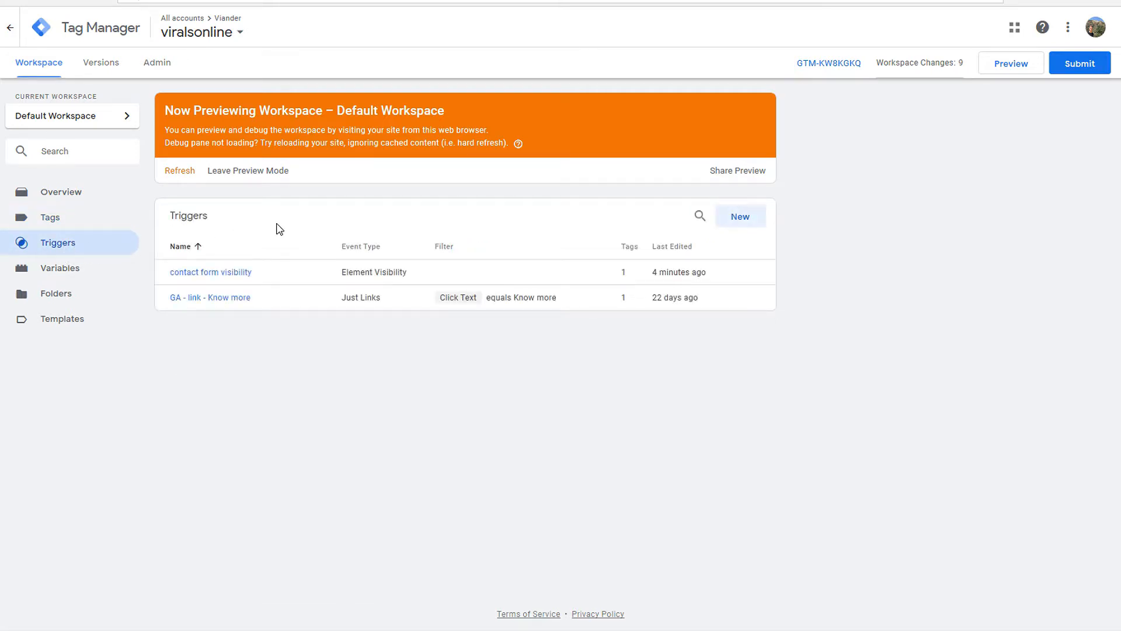
pyautogui.click(226, 276)
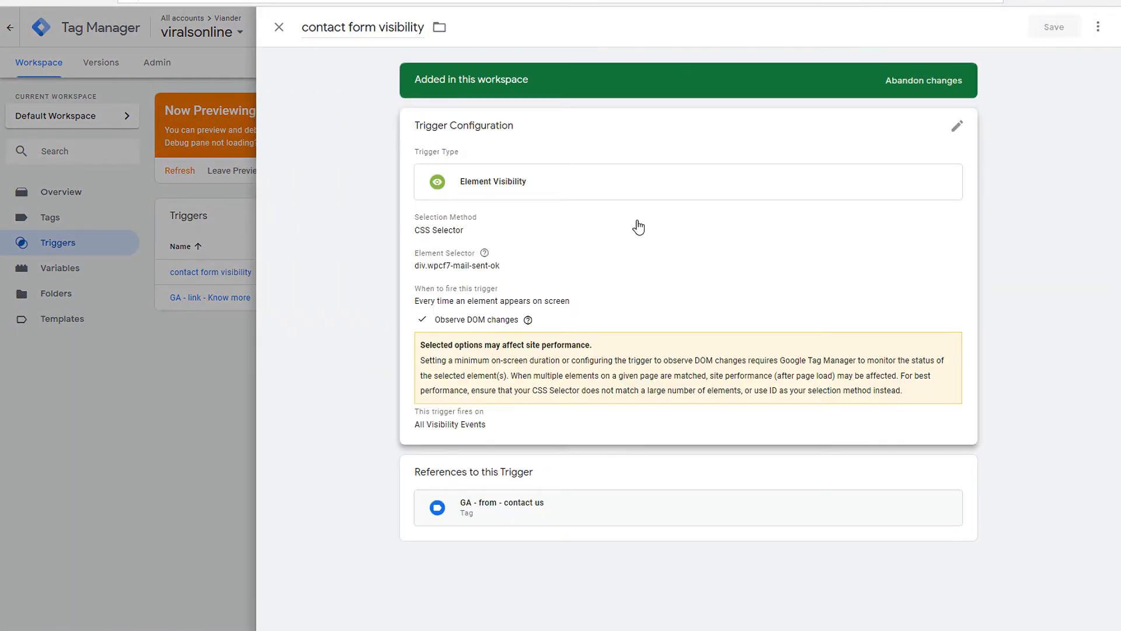
pyautogui.click(691, 317)
pyautogui.scroll(-2, 710, 280)
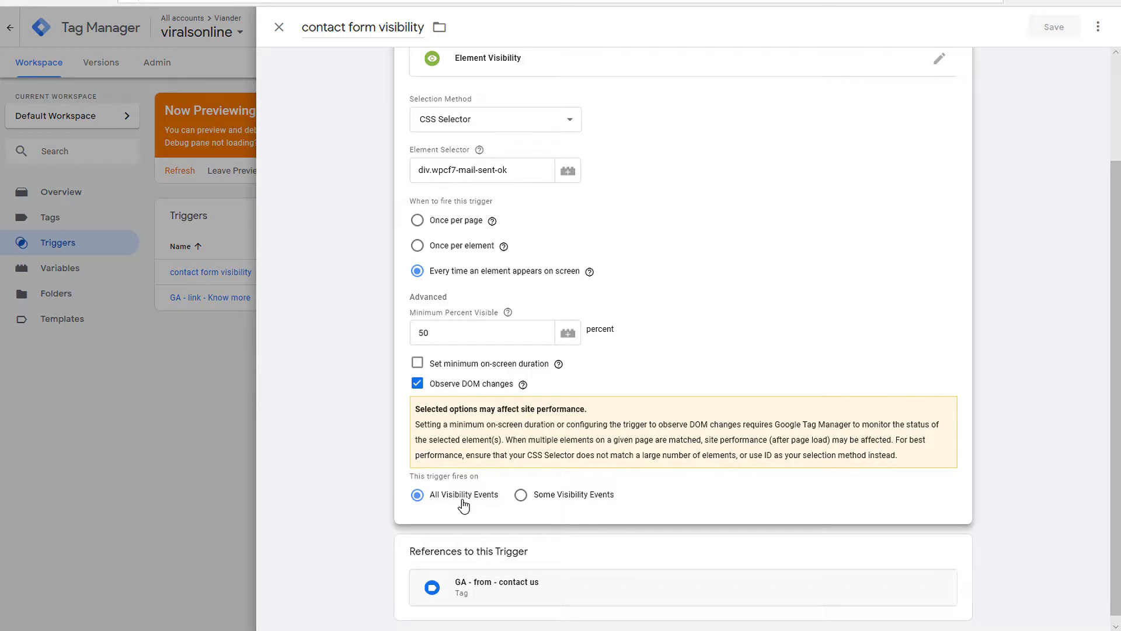
pyautogui.click(573, 498)
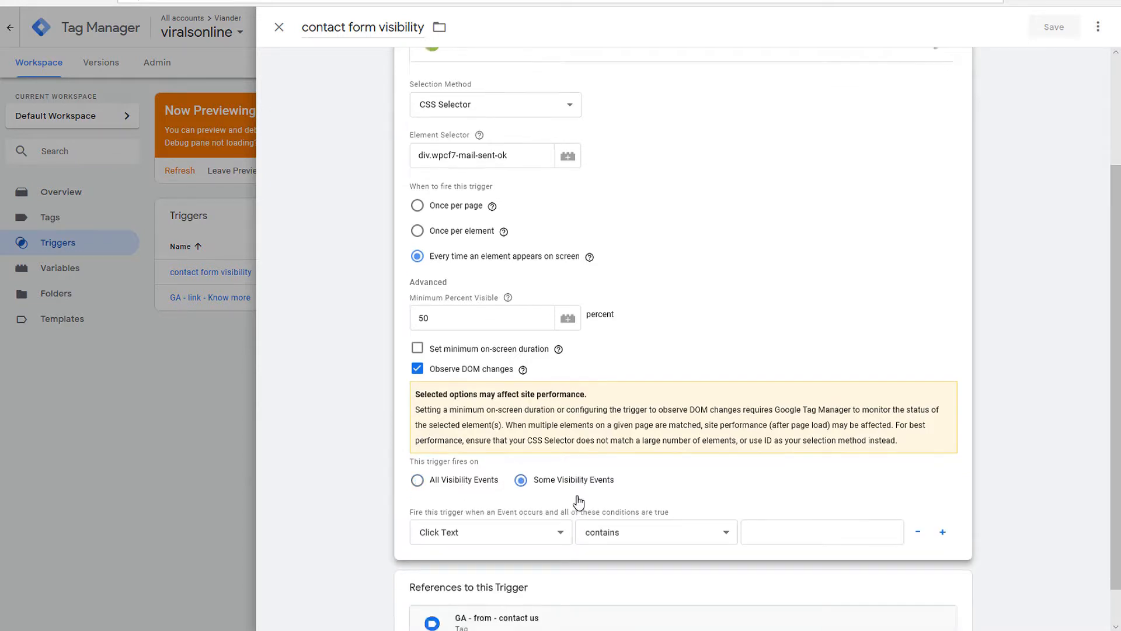
pyautogui.click(544, 495)
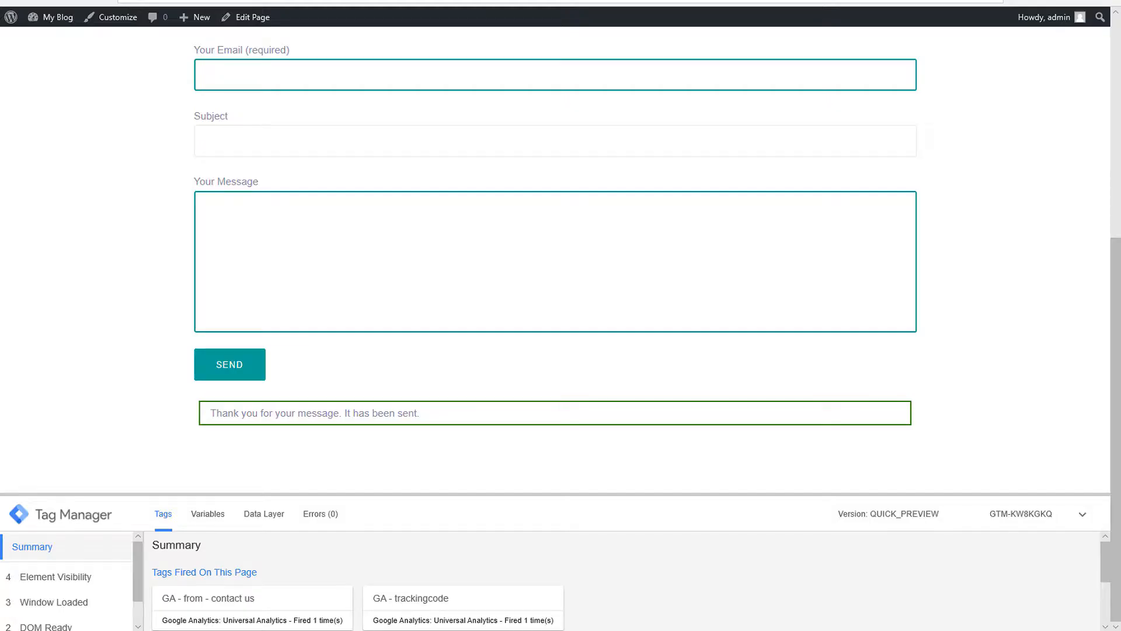
# - Examine the Element Visibility event's variables on the contact form page in an enlarged debug pane
pyautogui.scroll(-1, 56, 590)
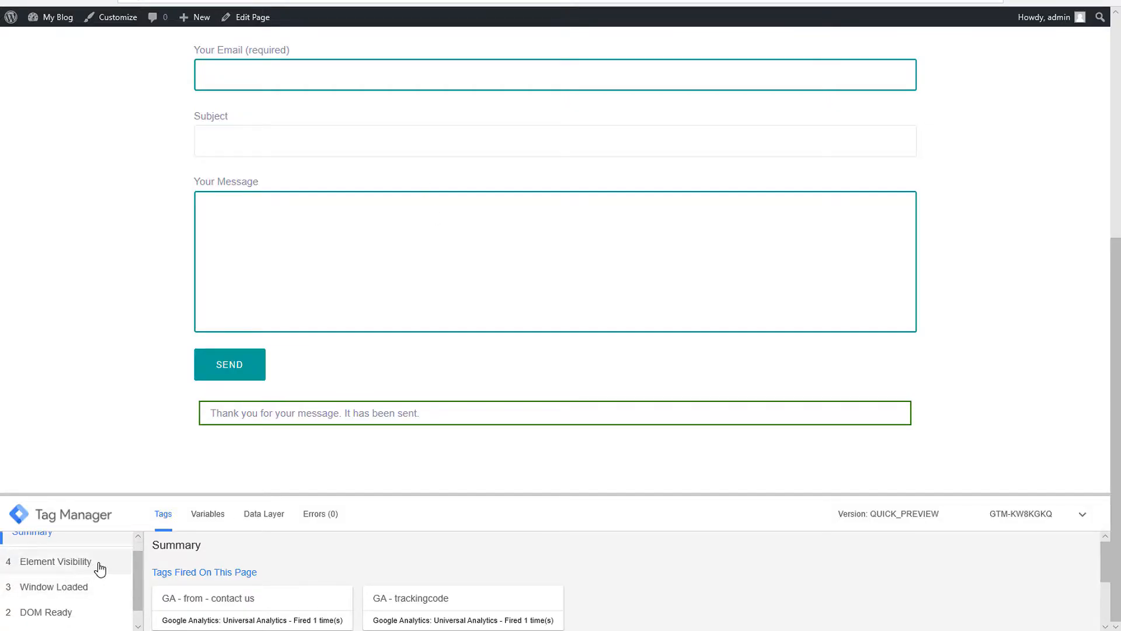
pyautogui.click(64, 564)
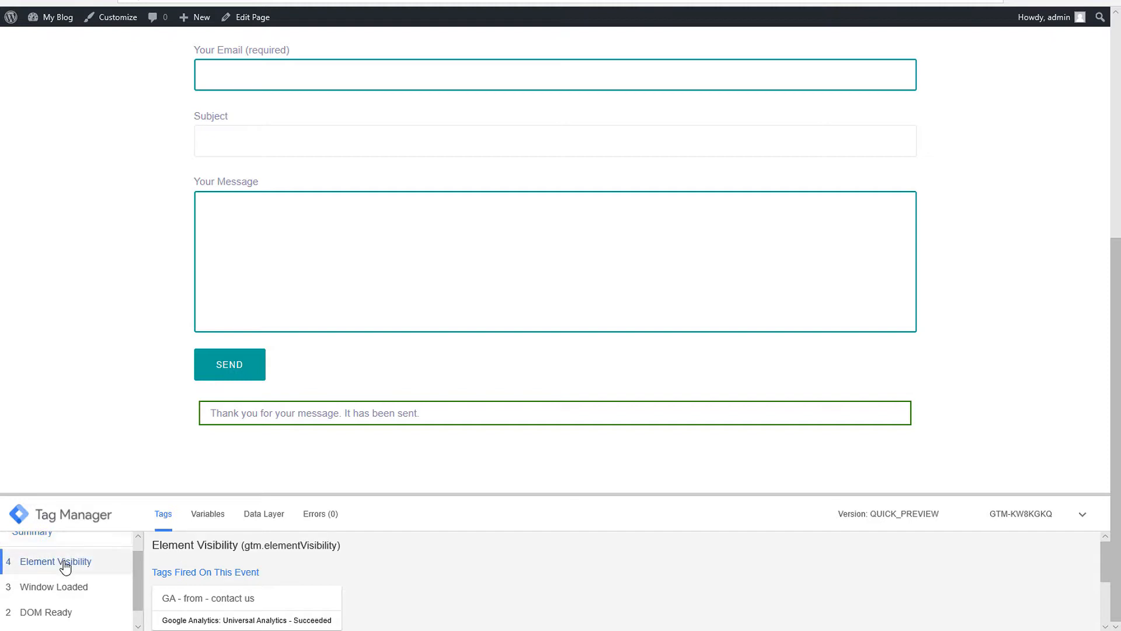
pyautogui.click(204, 520)
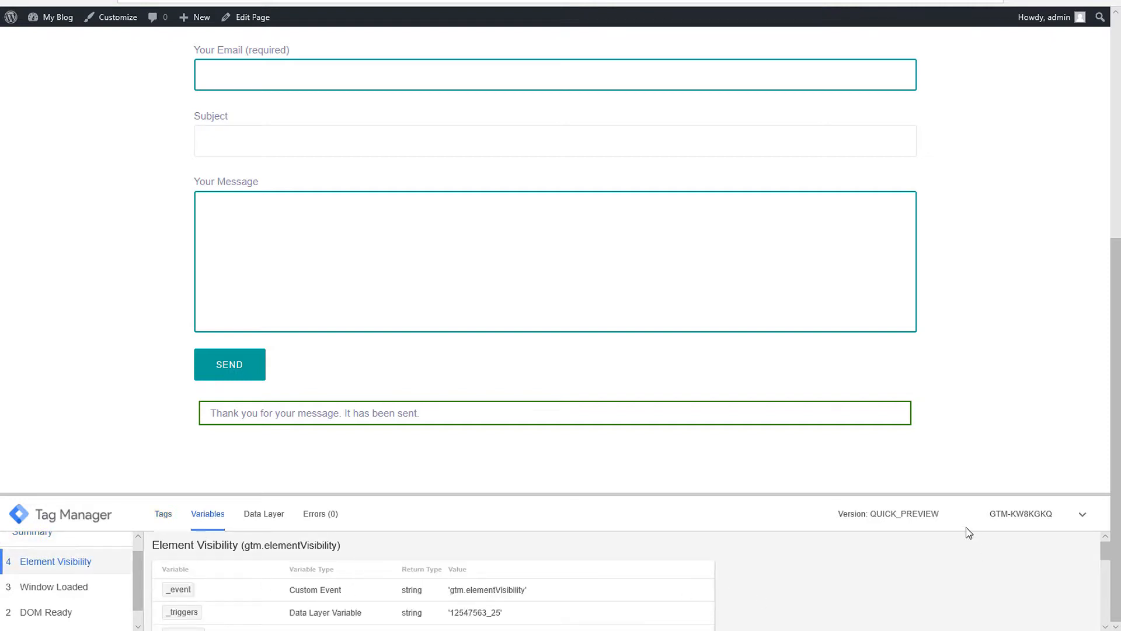
pyautogui.moveTo(904, 494); pyautogui.dragTo(903, 137)
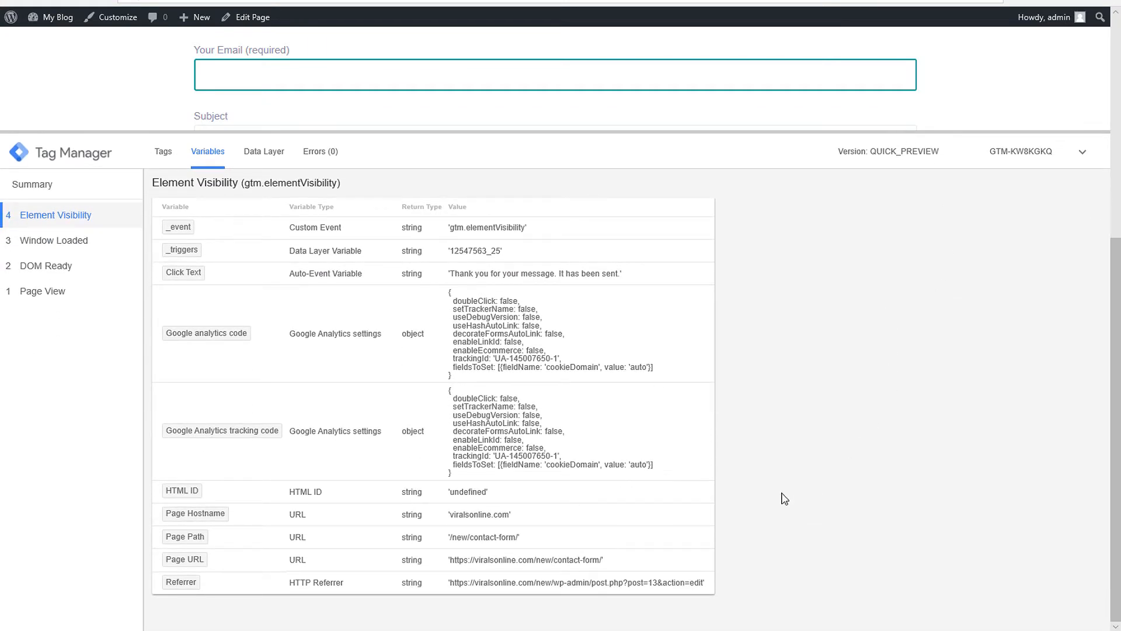
pyautogui.moveTo(620, 563); pyautogui.dragTo(451, 566)
pyautogui.click(472, 565)
pyautogui.doubleClick(498, 564)
pyautogui.tripleClick(498, 565)
pyautogui.click(547, 564)
pyautogui.moveTo(625, 561); pyautogui.dragTo(452, 565)
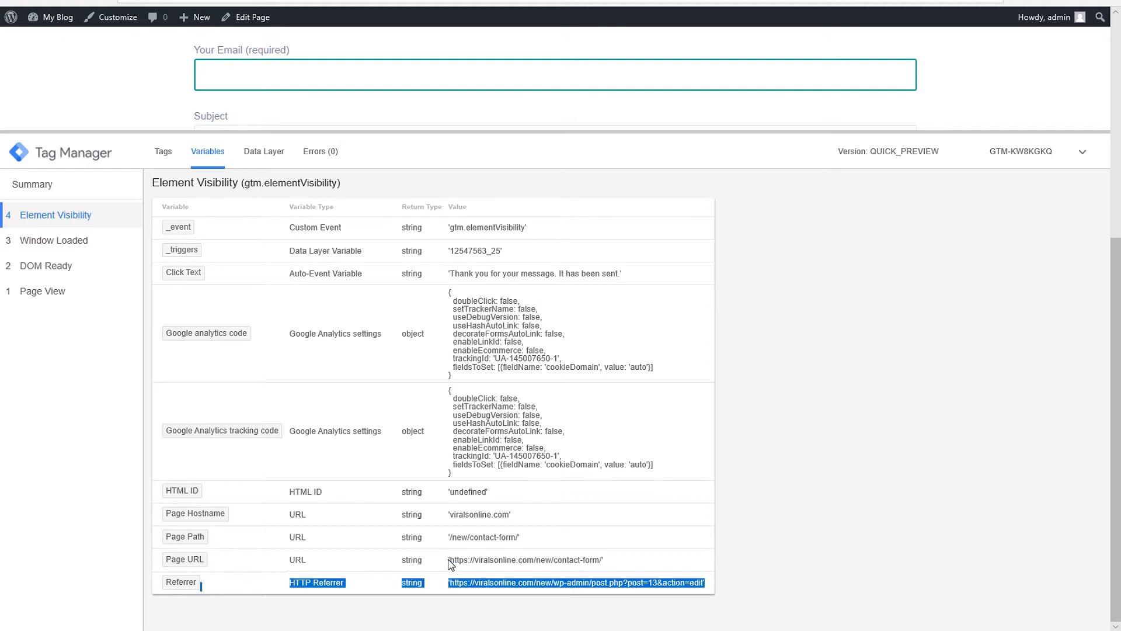
pyautogui.tripleClick(450, 563)
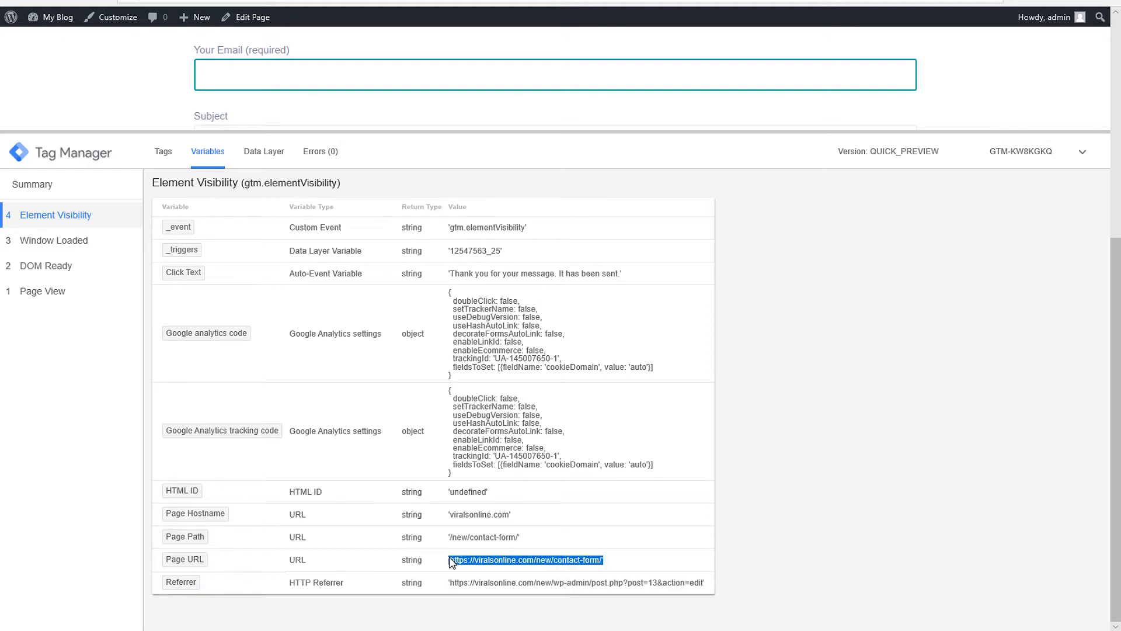
pyautogui.rightClick(543, 562)
pyautogui.click(570, 430)
# - Return to the "contact form visibility" trigger in Tag Manager and add the condition Page URL equals the copied contact form address
pyautogui.hotkey('alt', 'Tab')
pyautogui.click(501, 487)
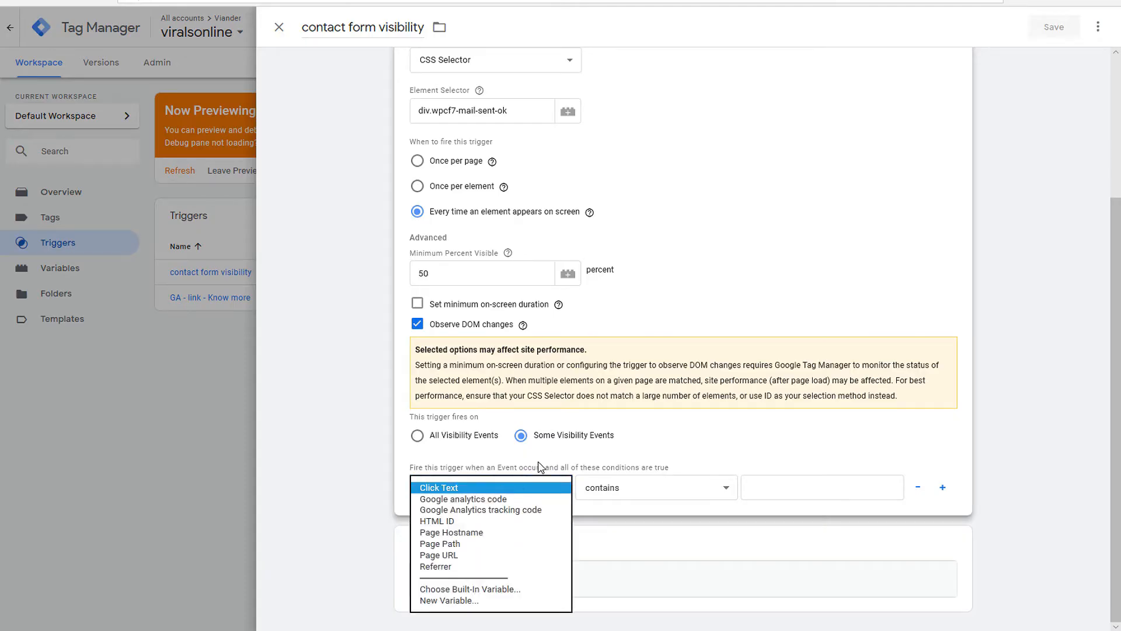
pyautogui.click(462, 555)
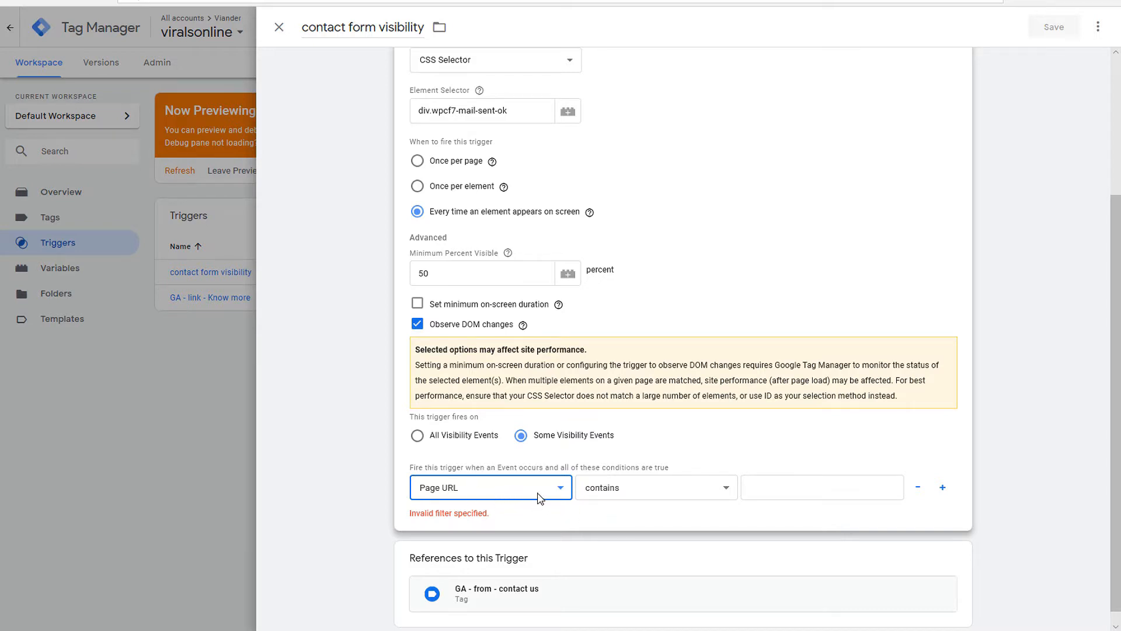
pyautogui.click(644, 488)
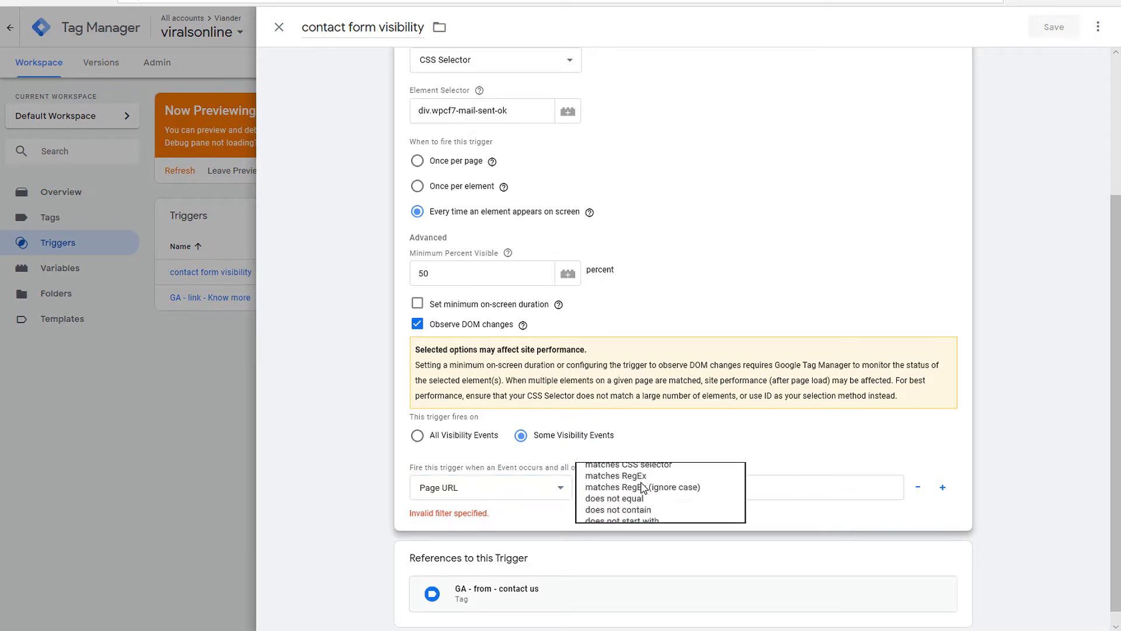
pyautogui.click(602, 421)
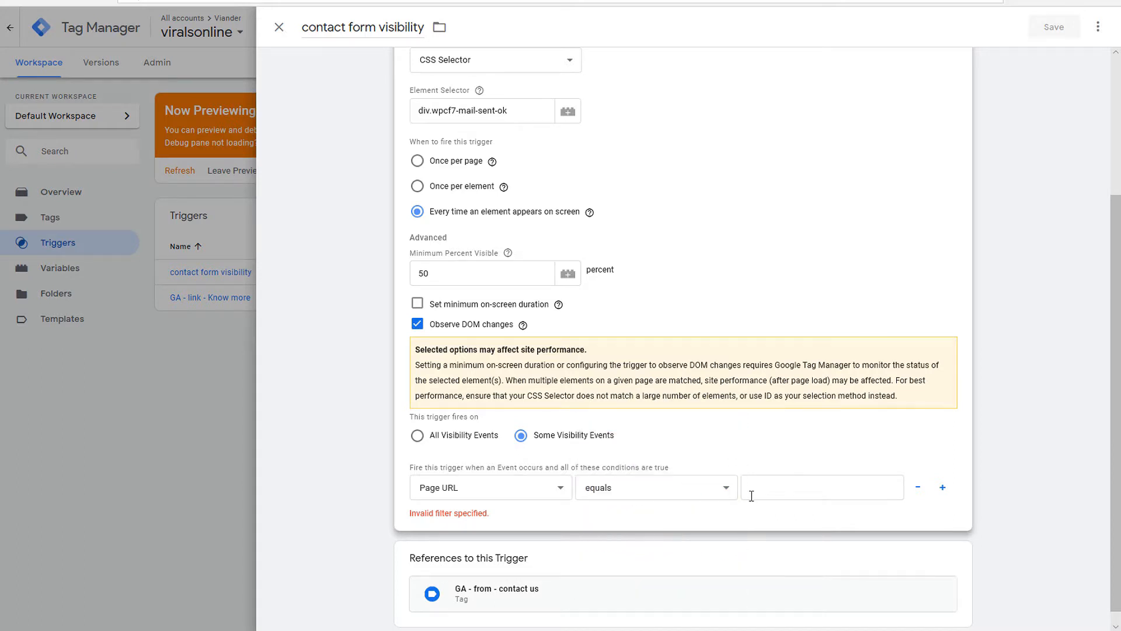
pyautogui.click(748, 493)
pyautogui.hotkey('ctrl', 'v')
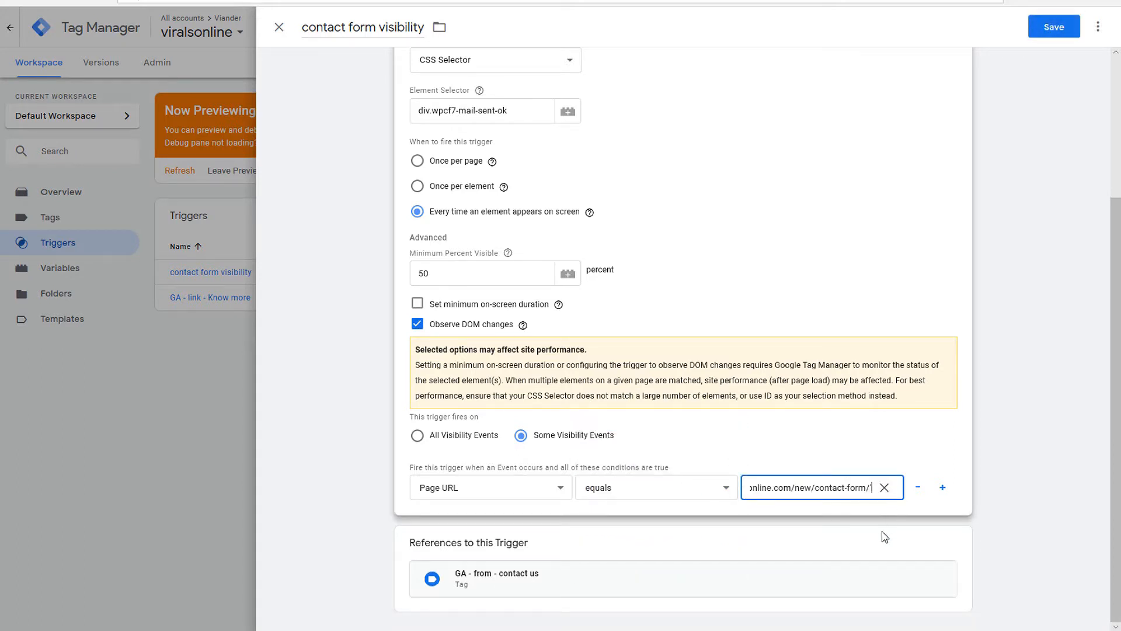
# - Remove the trailing quotation mark from the Page URL condition's value, check the start of the address, and save the trigger
pyautogui.press('BackSpace')
pyautogui.press('Left')
pyautogui.press('Left')
pyautogui.press('Left')
pyautogui.press('Left')
pyautogui.press('Left')
pyautogui.press('Left')
pyautogui.press('Left')
pyautogui.press('Left')
pyautogui.press('Left')
pyautogui.press('Left')
pyautogui.press('Left')
pyautogui.press('Left')
pyautogui.press('Left')
pyautogui.press('Left')
pyautogui.press('Left')
pyautogui.press('Left')
pyautogui.press('Left')
pyautogui.press('Left')
pyautogui.press('Left')
pyautogui.press('Left')
pyautogui.click(1042, 35)
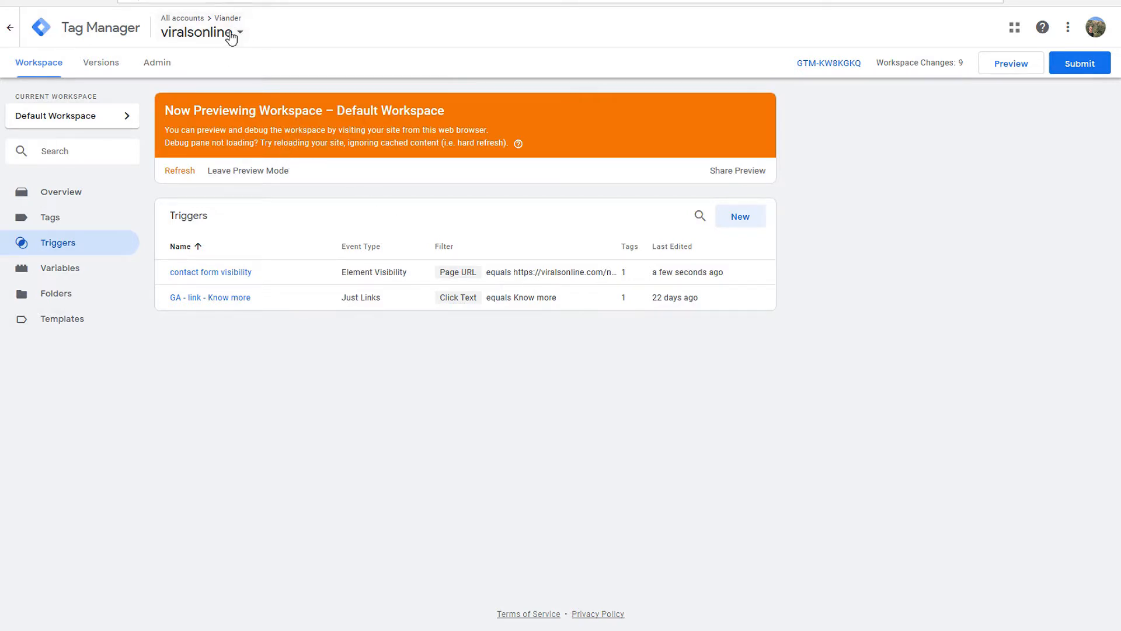
# - Refresh the workspace preview and reload the contact form page with its debug pane
pyautogui.click(185, 170)
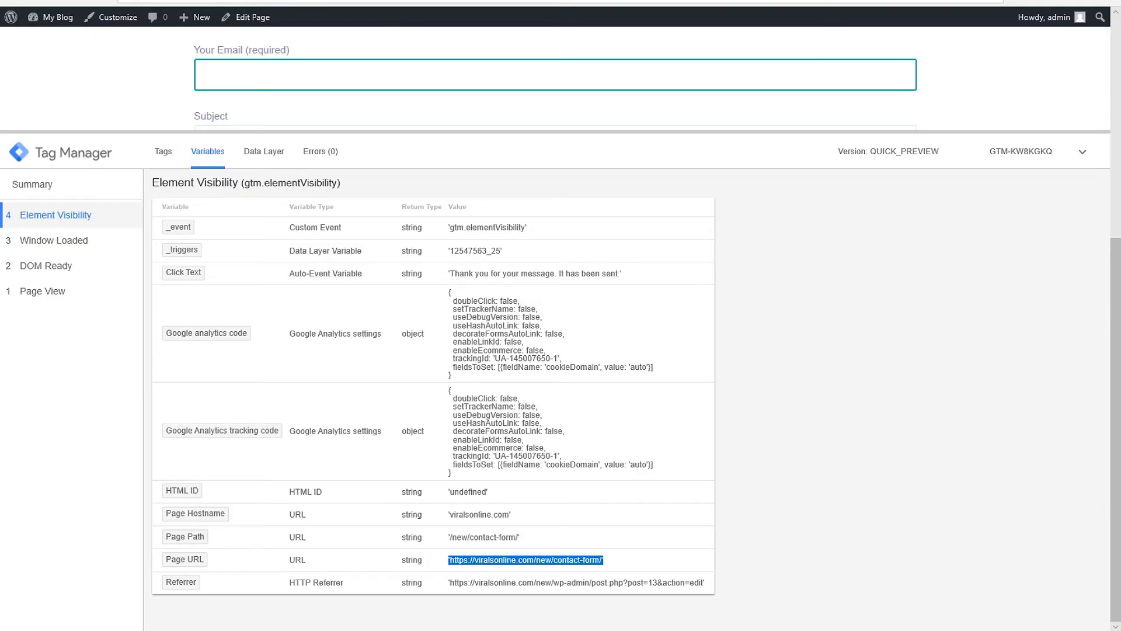
pyautogui.click(72, 1)
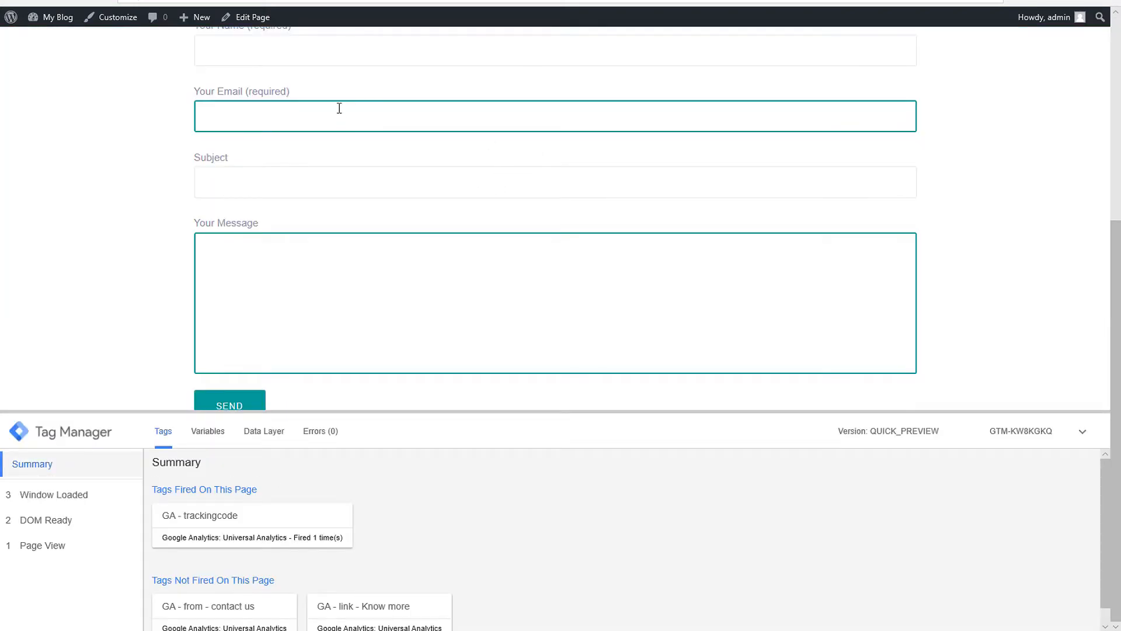
pyautogui.scroll(5, 375, 195)
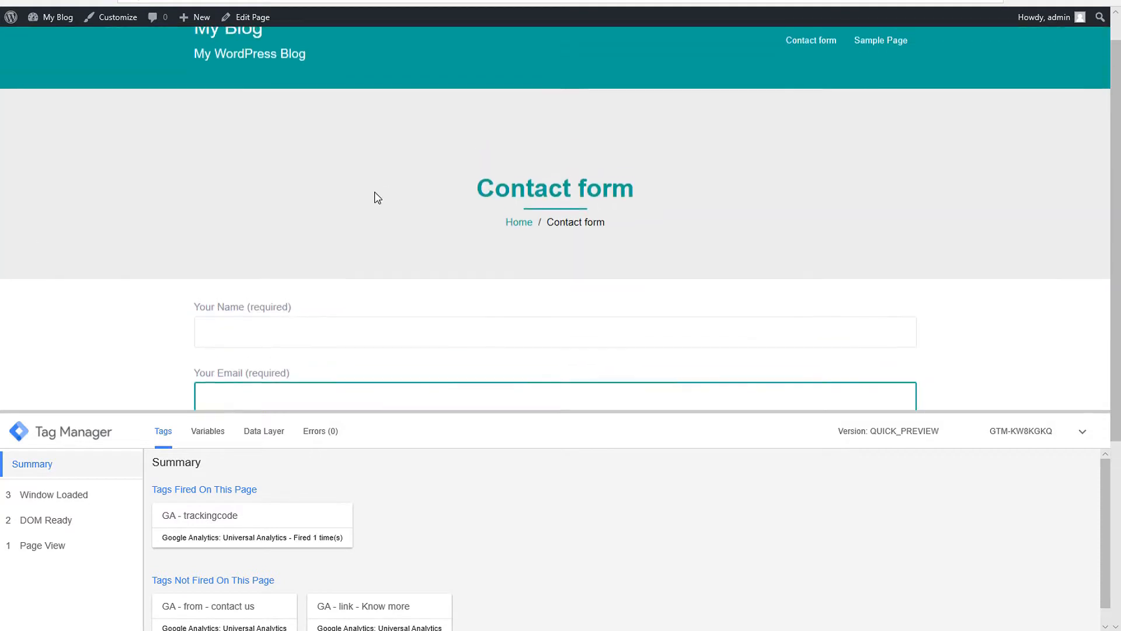
pyautogui.scroll(-3, 304, 199)
# - Send the contact form with the saved name and e-mail address, subject "dasf" and message "dasf", and check the fired tags
pyautogui.click(242, 145)
pyautogui.click(247, 178)
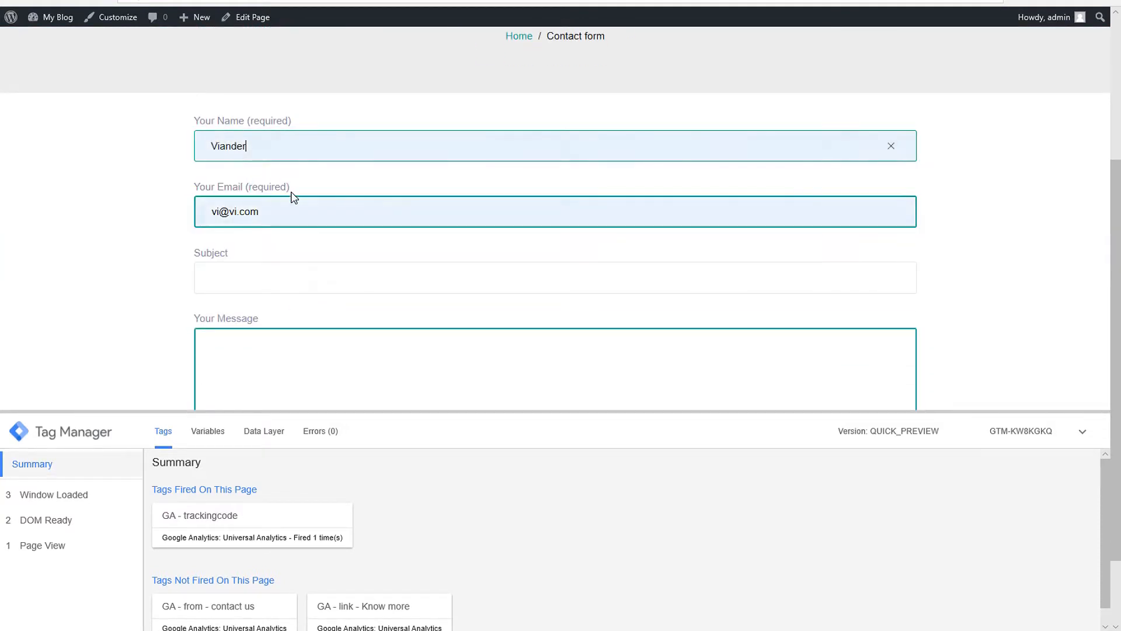
pyautogui.click(248, 277)
pyautogui.write('dasf')
pyautogui.scroll(-1, 248, 276)
pyautogui.write('dasf')
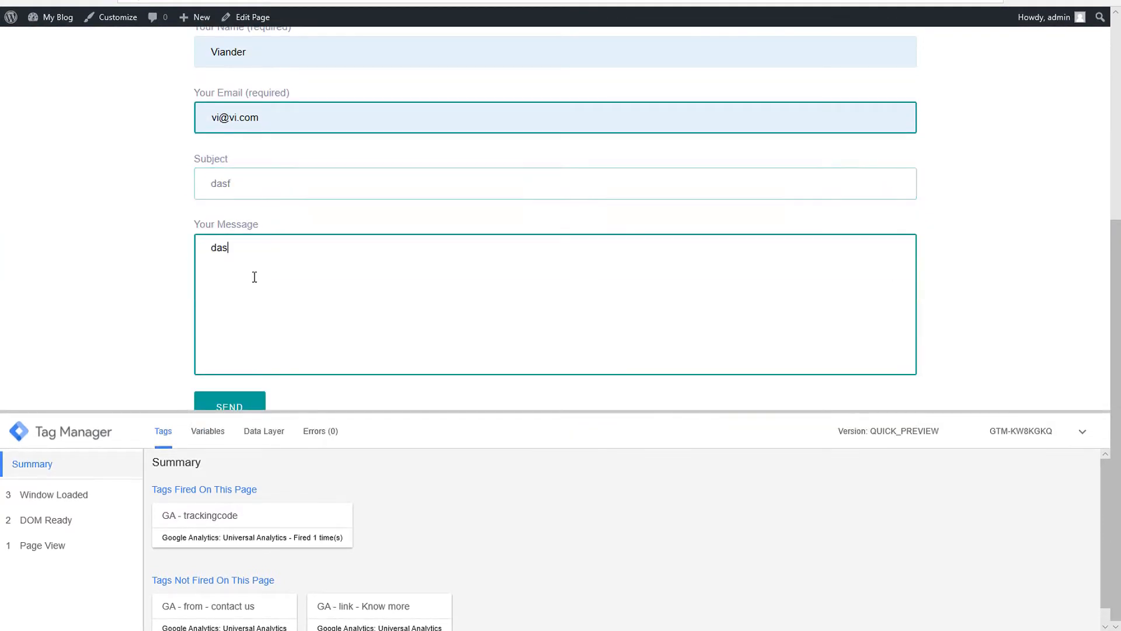
pyautogui.click(245, 401)
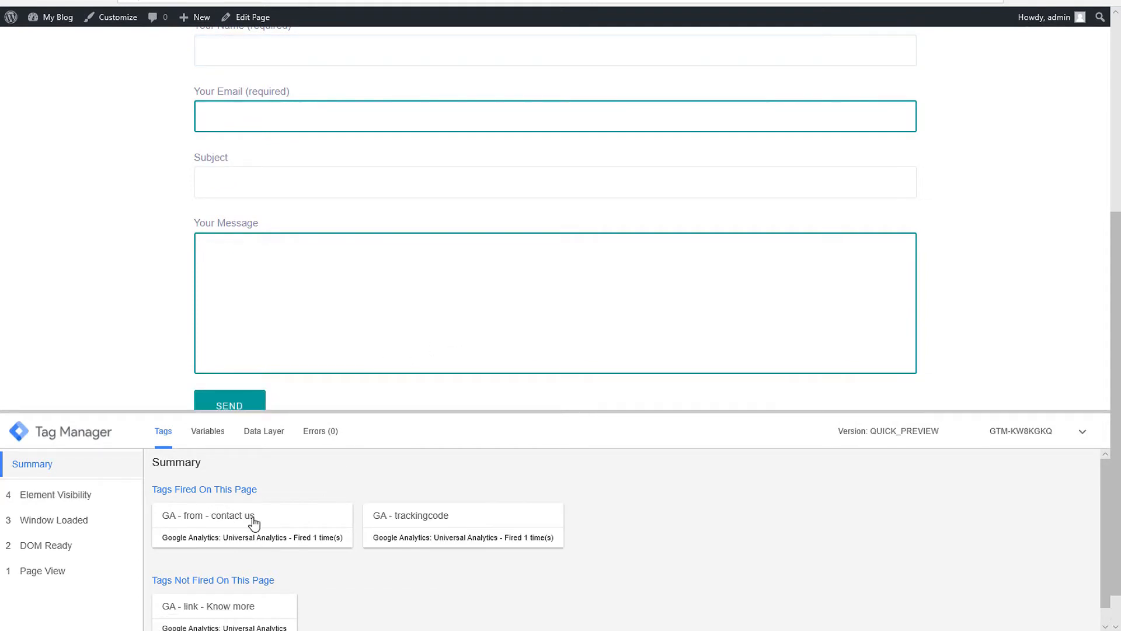
pyautogui.scroll(5, 425, 371)
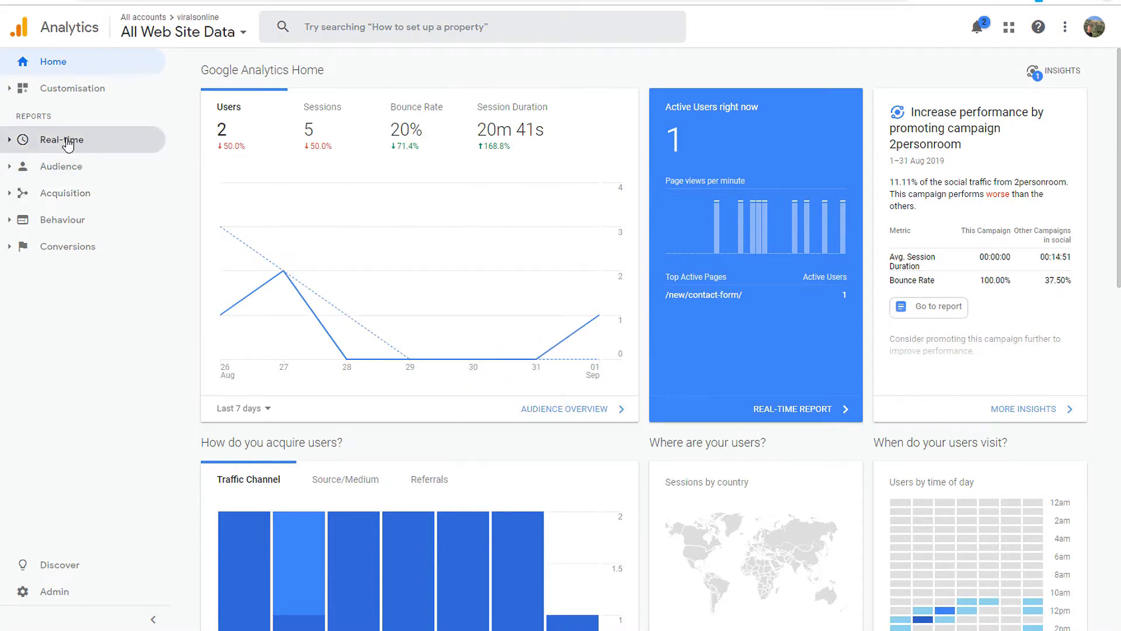
# - Switch to Google Analytics and view the real-time Conversions report followed by the real-time Events report
pyautogui.click(14, 148)
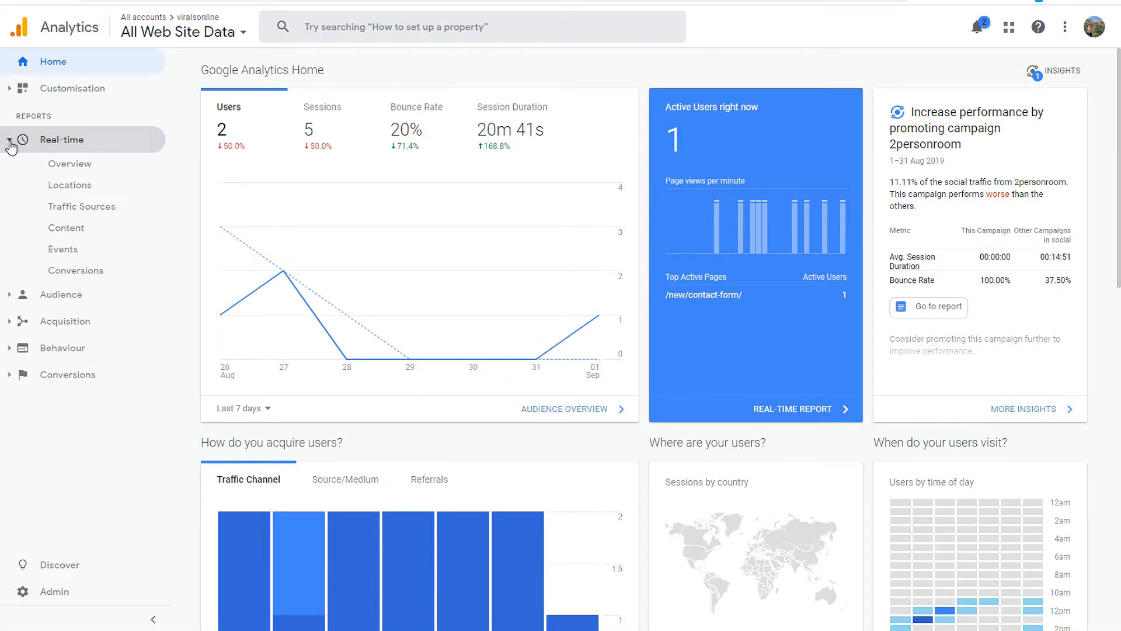
pyautogui.click(83, 275)
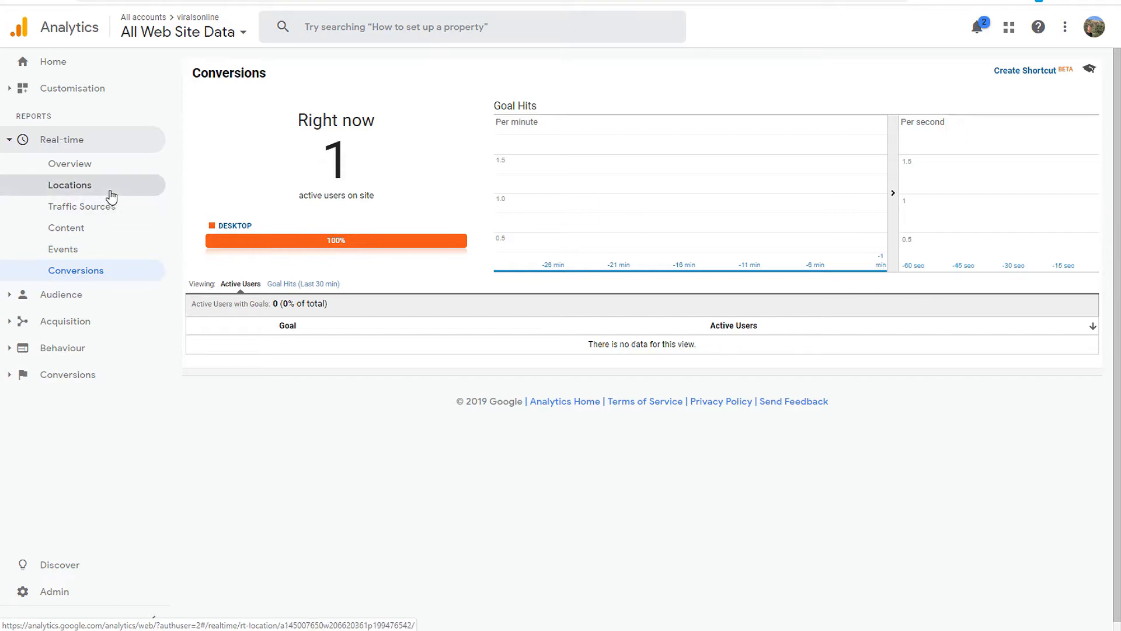
pyautogui.click(63, 256)
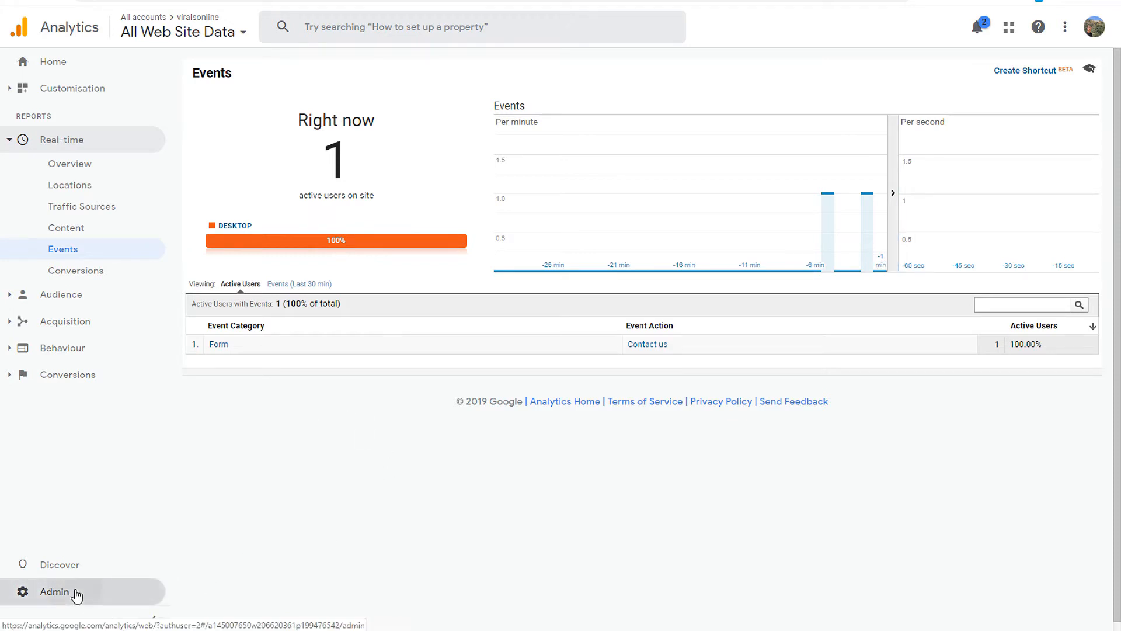
# - Start a new goal for the All Web Site Data view using the Custom set-up
pyautogui.click(64, 592)
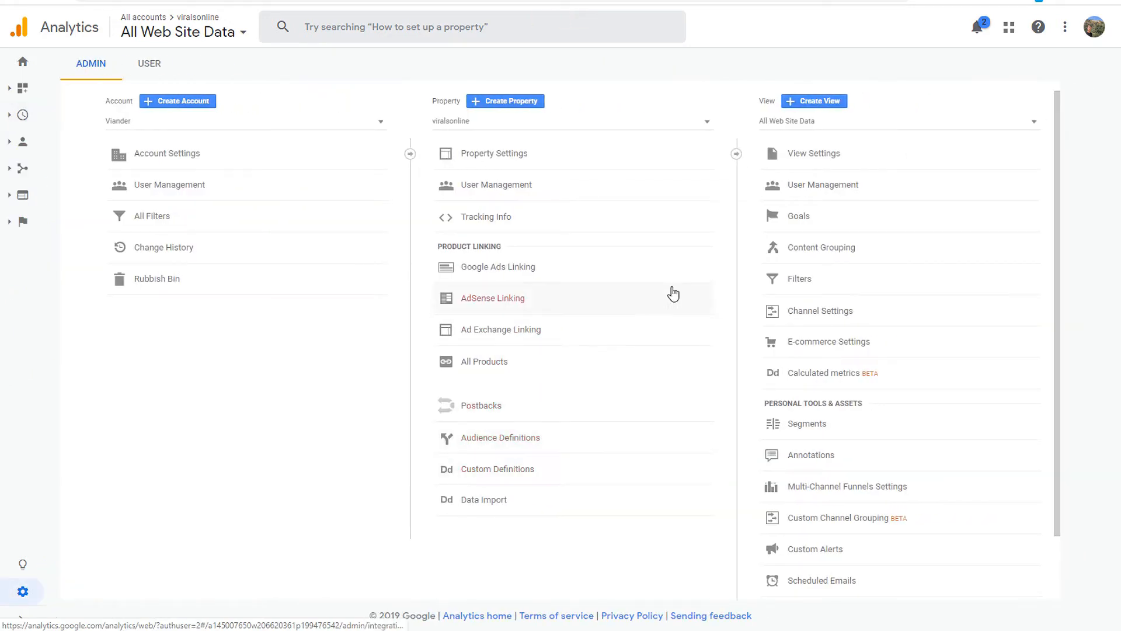
pyautogui.click(789, 218)
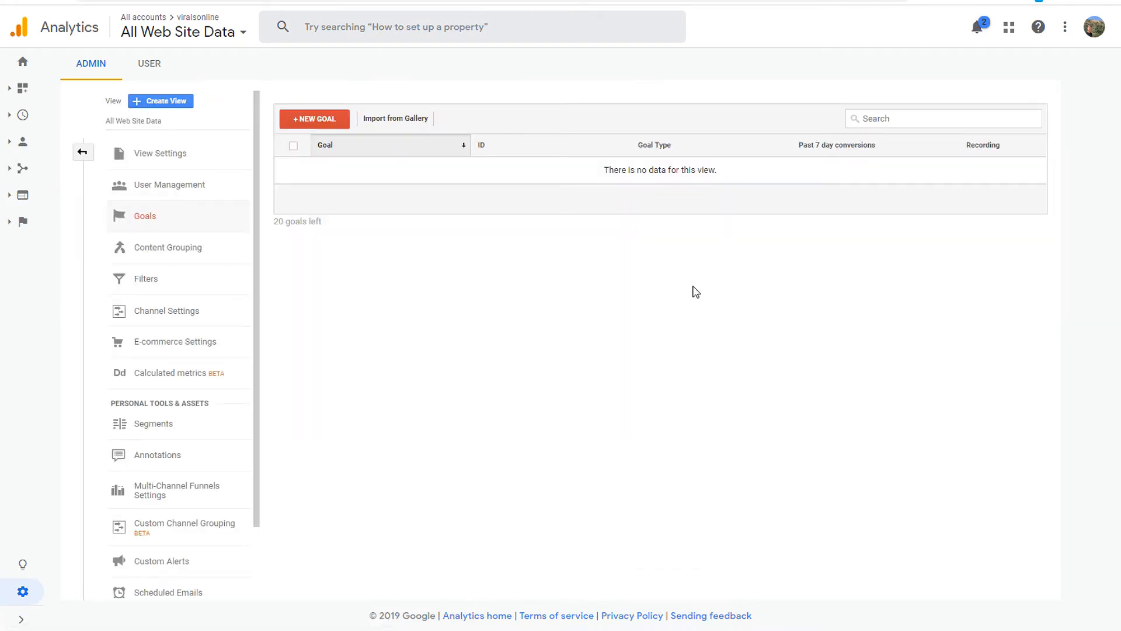
pyautogui.click(331, 128)
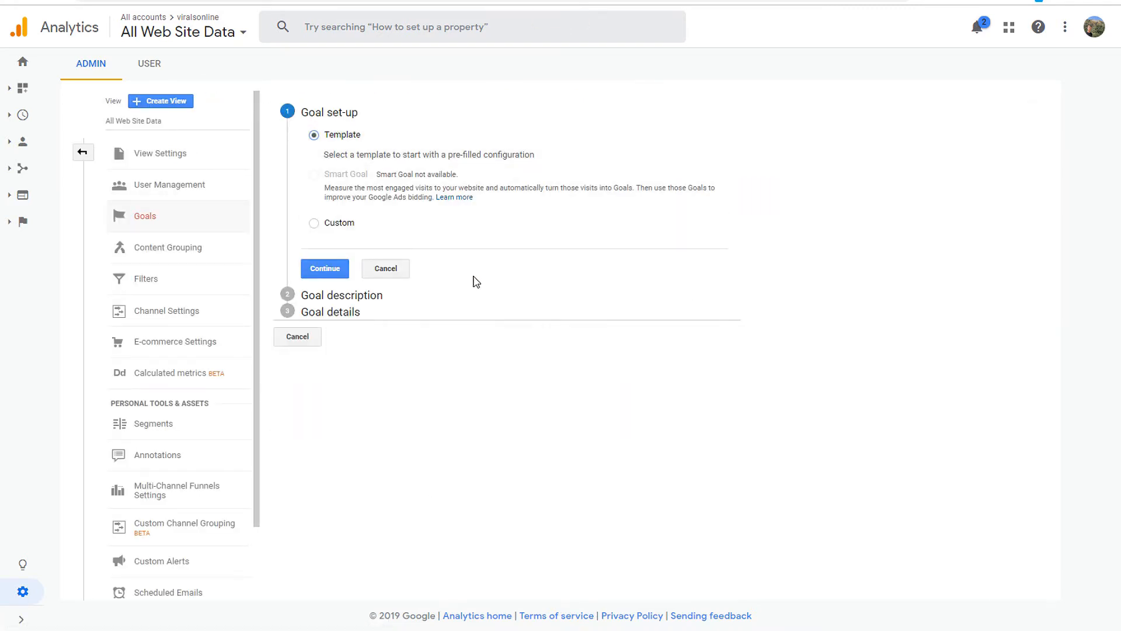
pyautogui.click(316, 224)
pyautogui.click(324, 268)
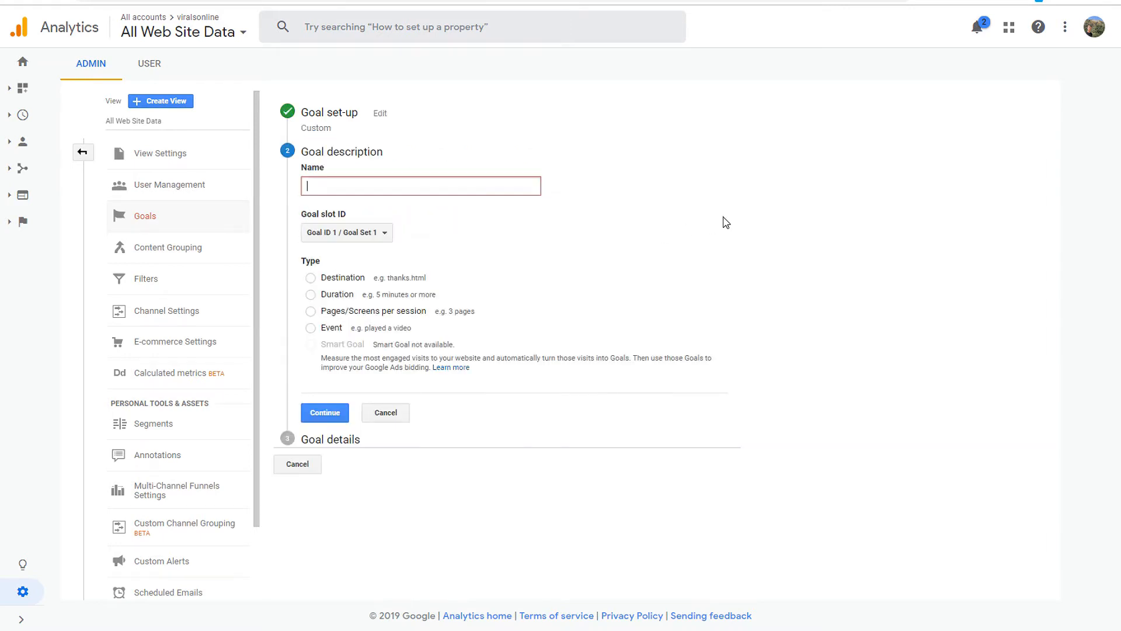
# - Name the goal "Contactform", choose the Event goal type and proceed to the goal details
pyautogui.click(339, 185)
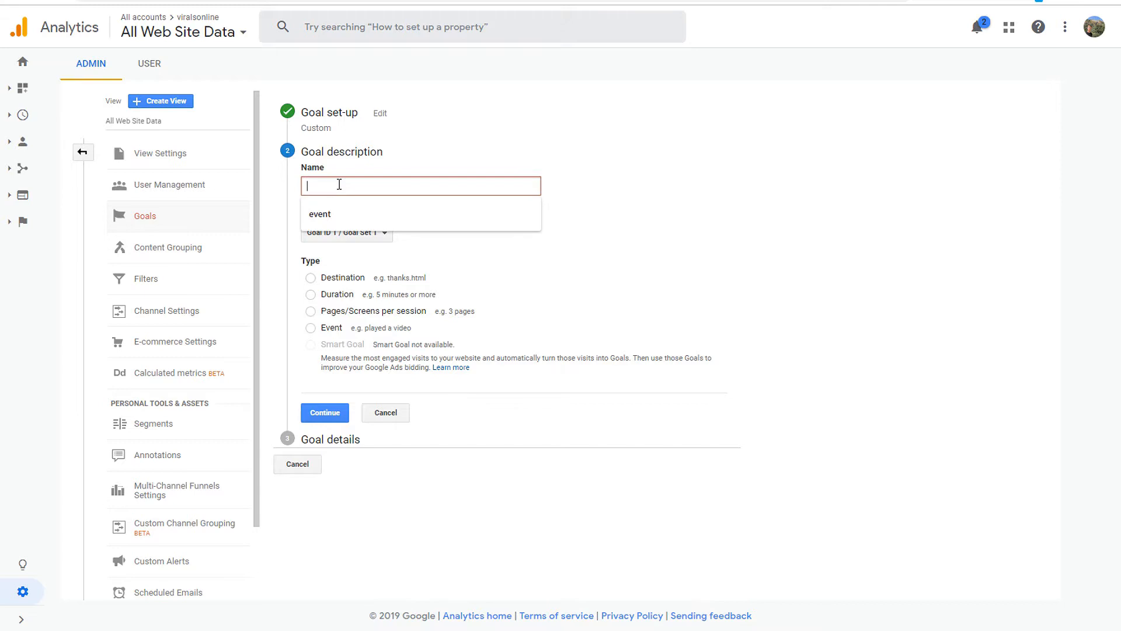
pyautogui.write('Contactform')
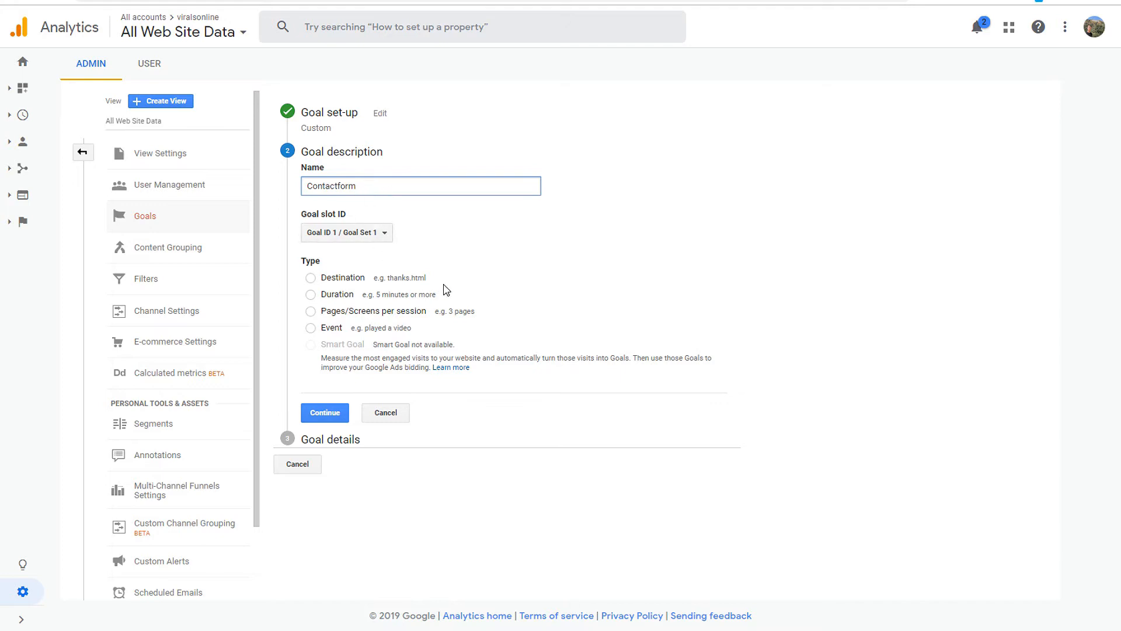
pyautogui.click(311, 328)
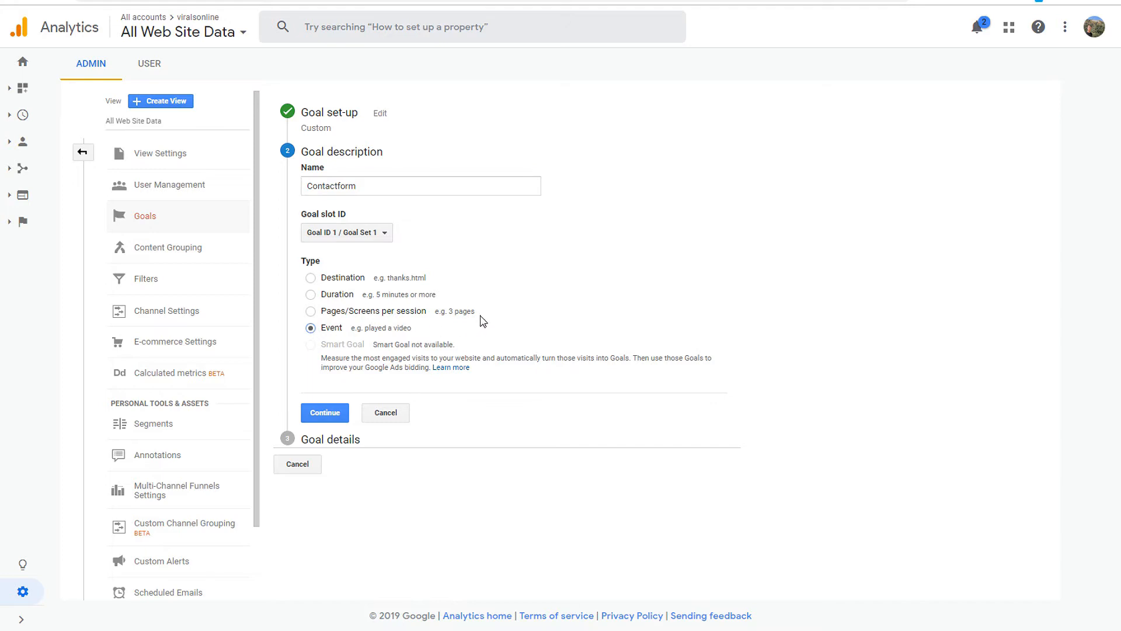
pyautogui.click(326, 412)
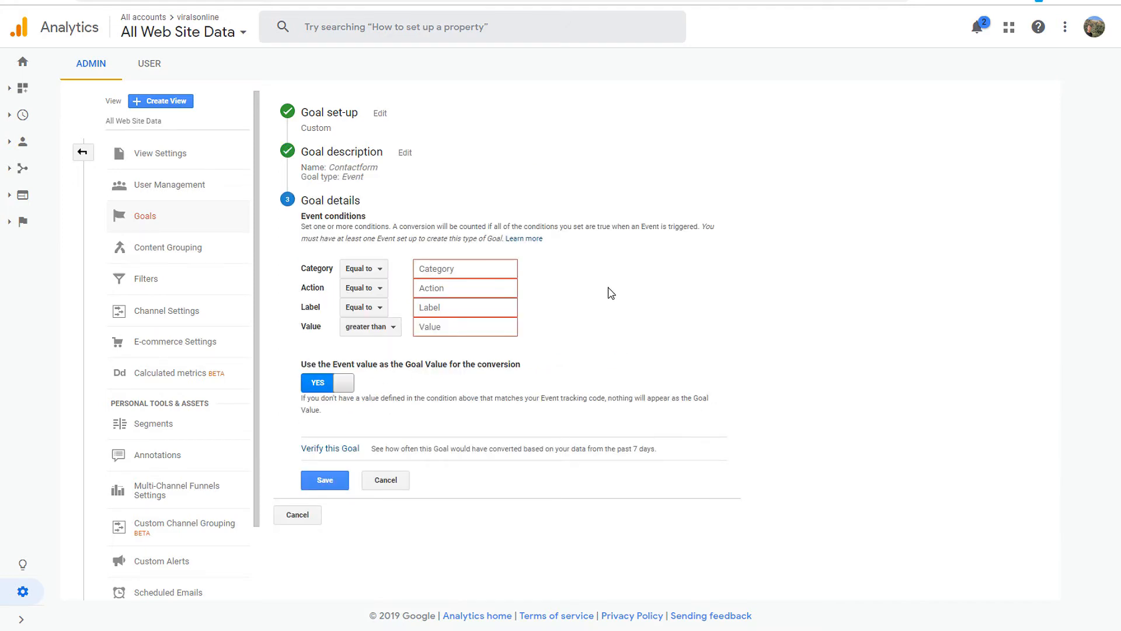
# - Switch to Tag Manager, open the configuration of the "GA - from - contact us" tag and look up its event Category
pyautogui.click(446, 267)
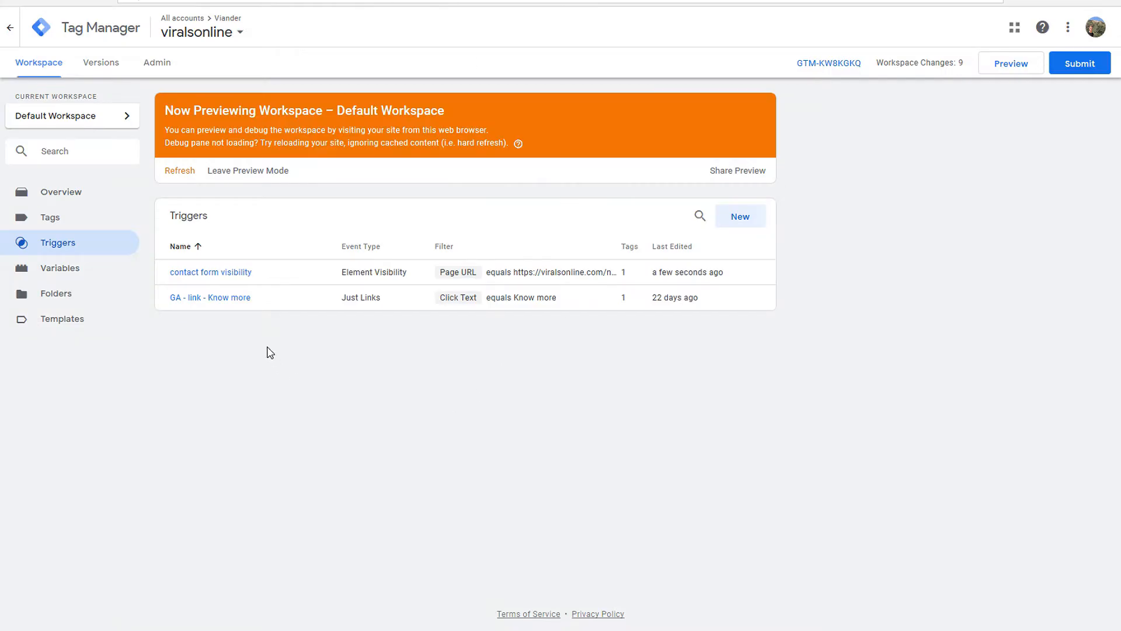
pyautogui.click(59, 218)
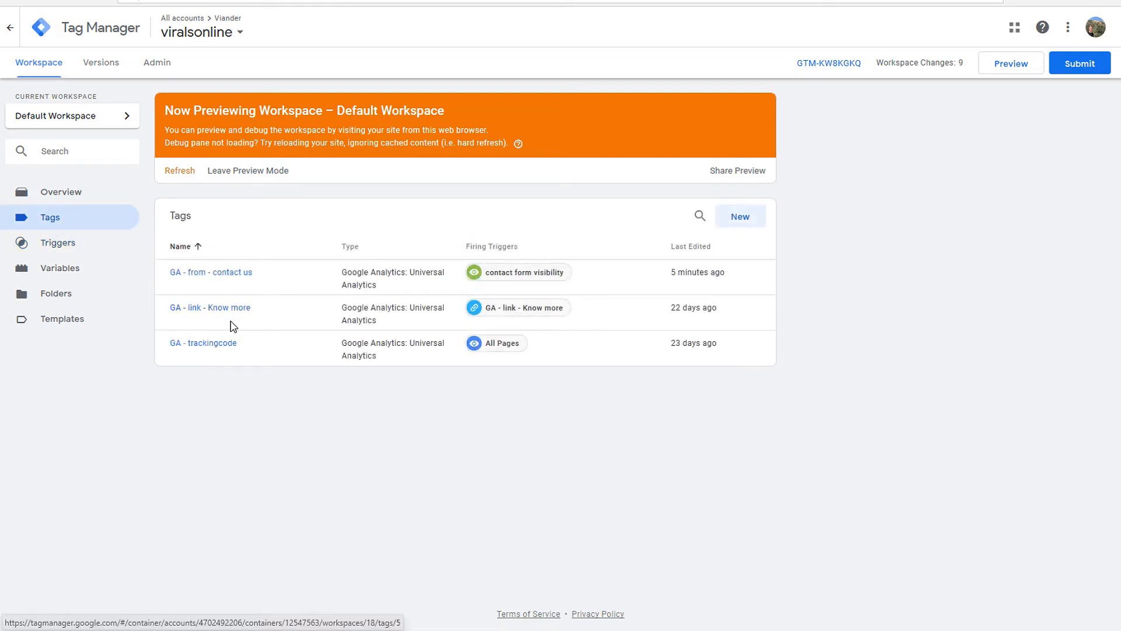
pyautogui.click(226, 274)
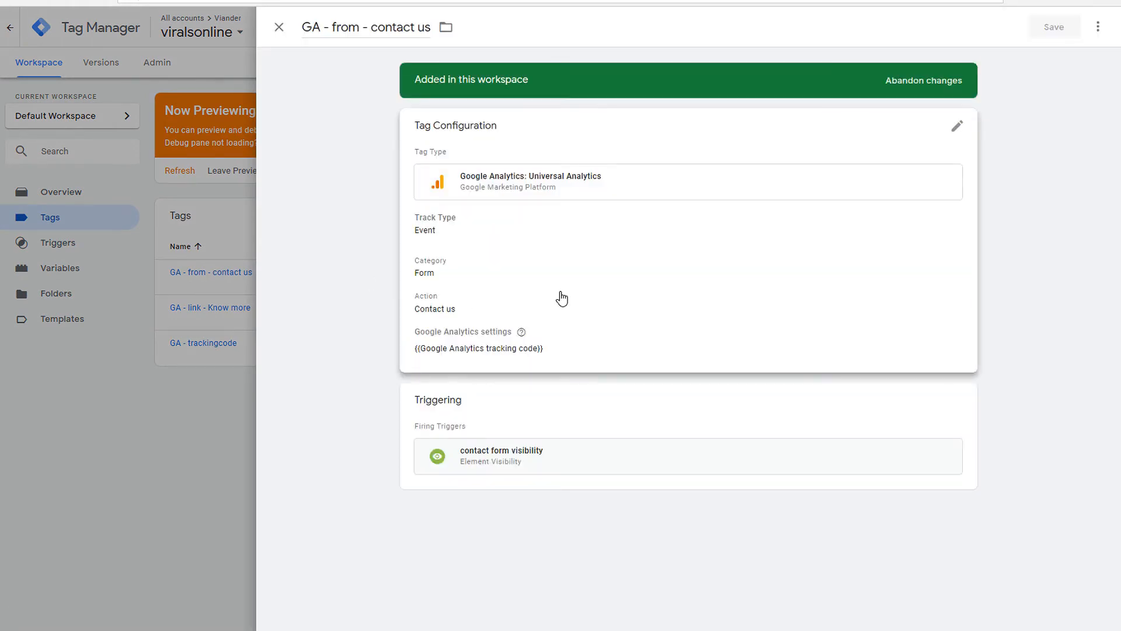
pyautogui.click(515, 325)
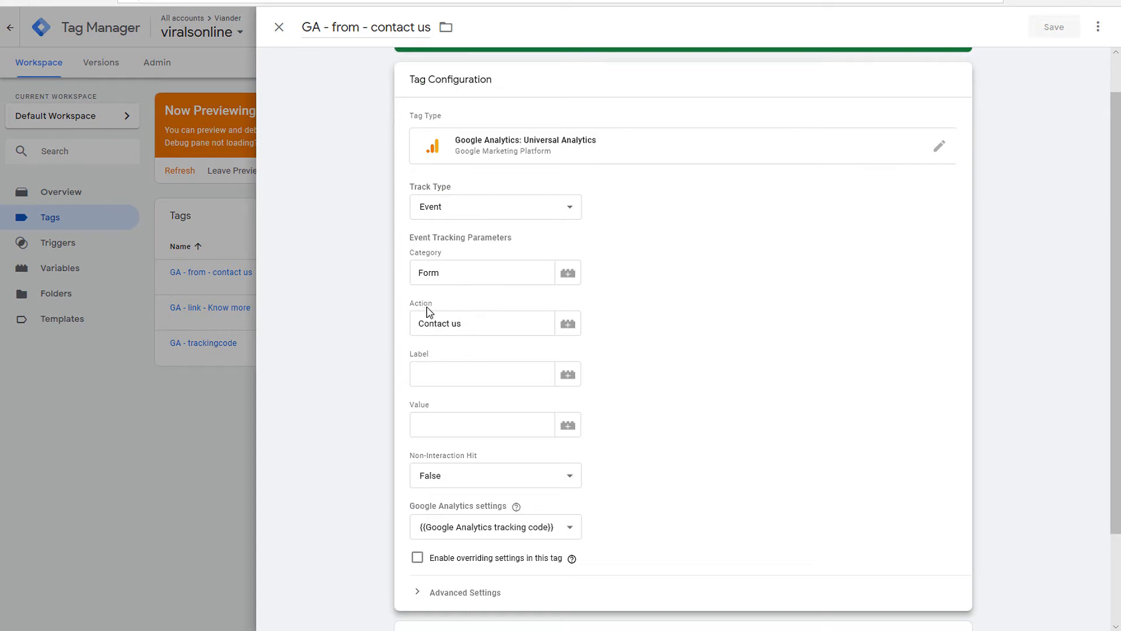
pyautogui.doubleClick(447, 275)
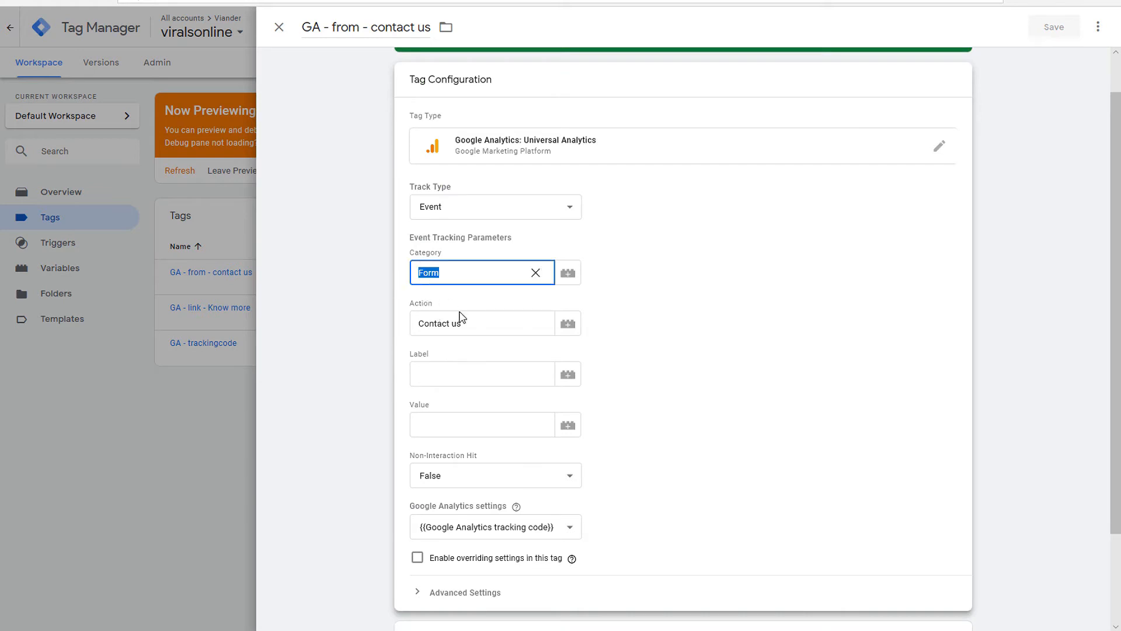
# - Copy the event Action value "Contact us" from the "GA - from - contact us" tag configuration
pyautogui.click(480, 325)
pyautogui.moveTo(463, 328); pyautogui.dragTo(413, 322)
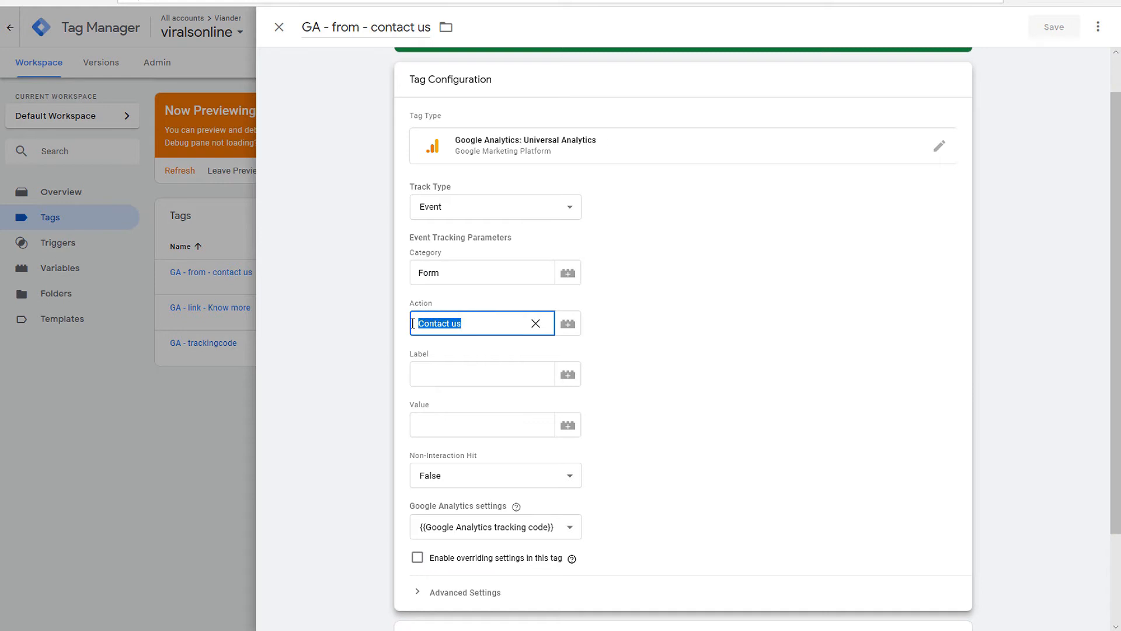
pyautogui.rightClick(458, 323)
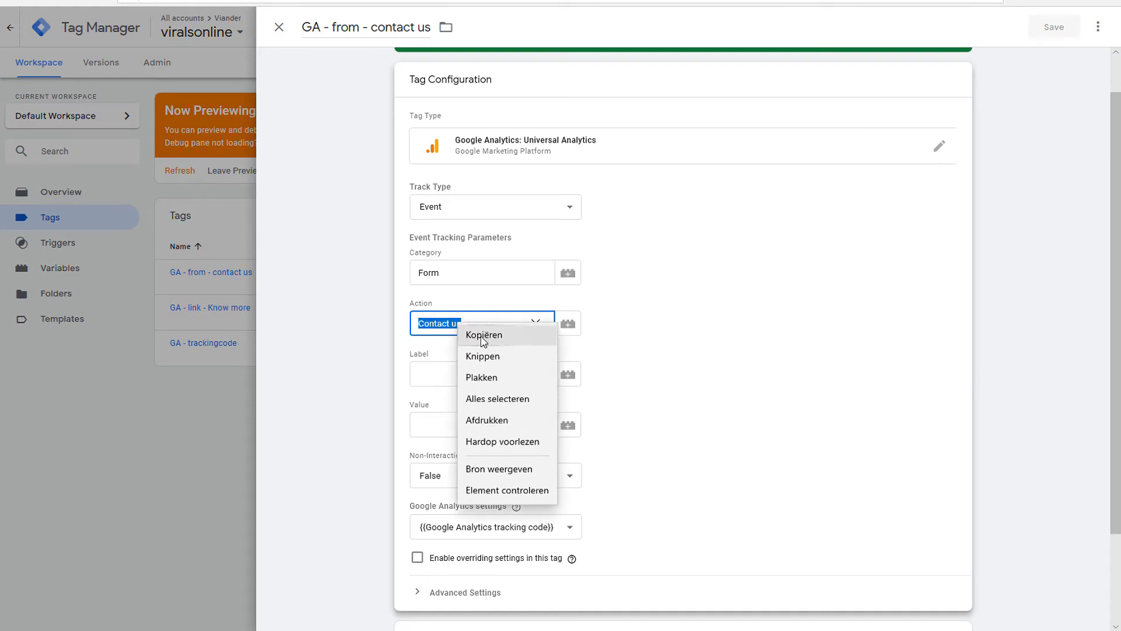
pyautogui.click(474, 334)
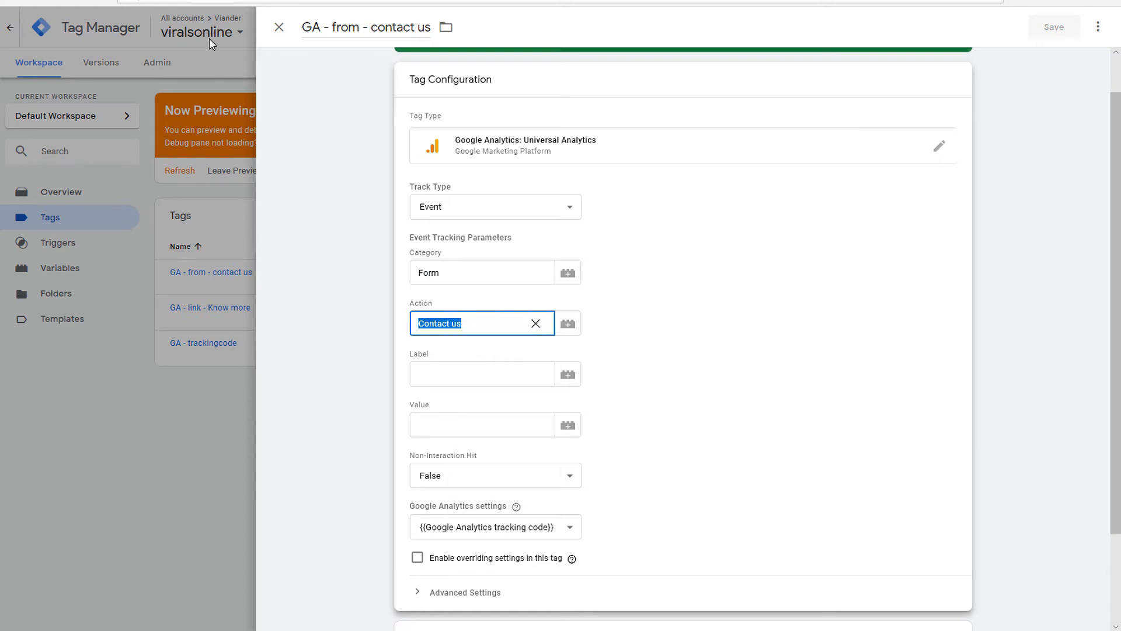
# - Switch to Google Analytics and set the goal's Action condition equal to "Contact us"
pyautogui.click(186, 0)
pyautogui.hotkey('ctrl', 'Tab')
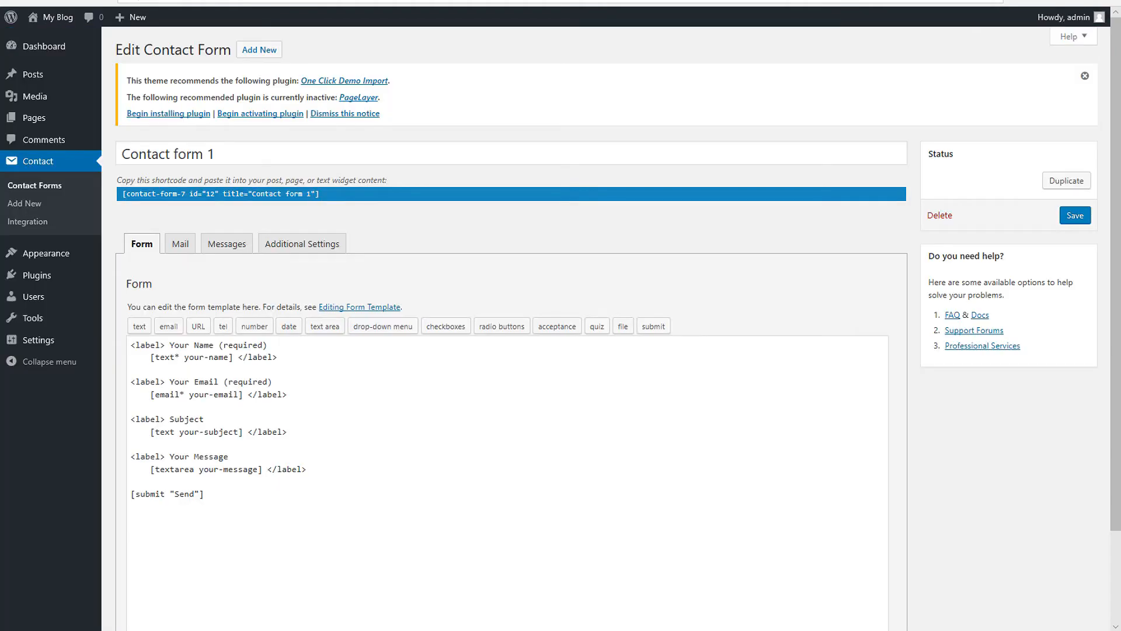
pyautogui.click(281, 0)
pyautogui.click(344, 0)
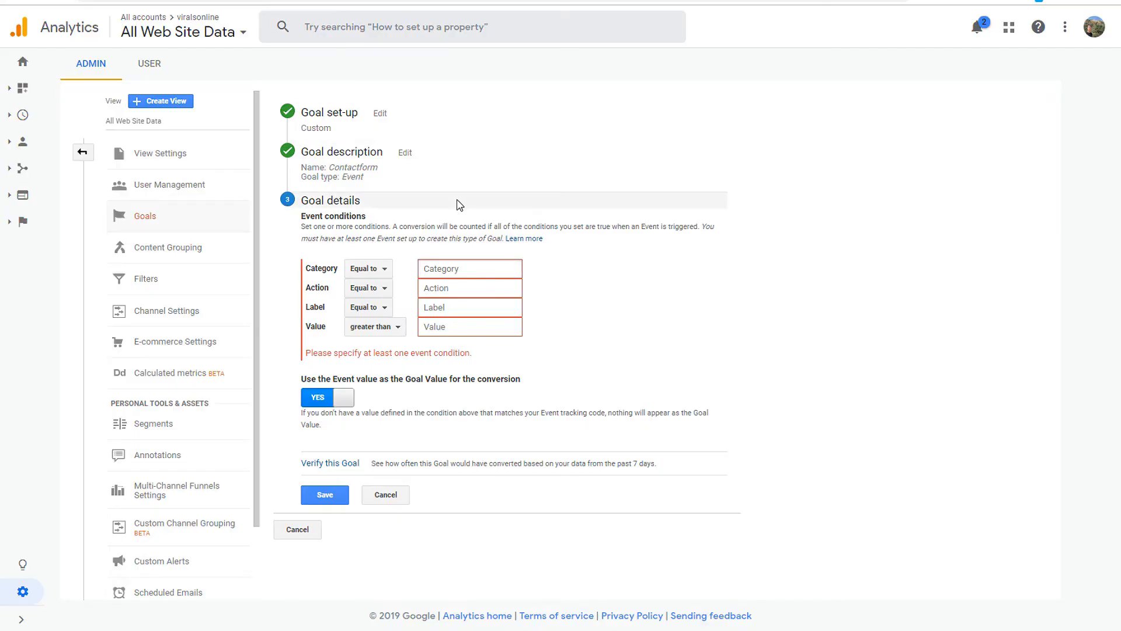
pyautogui.click(437, 289)
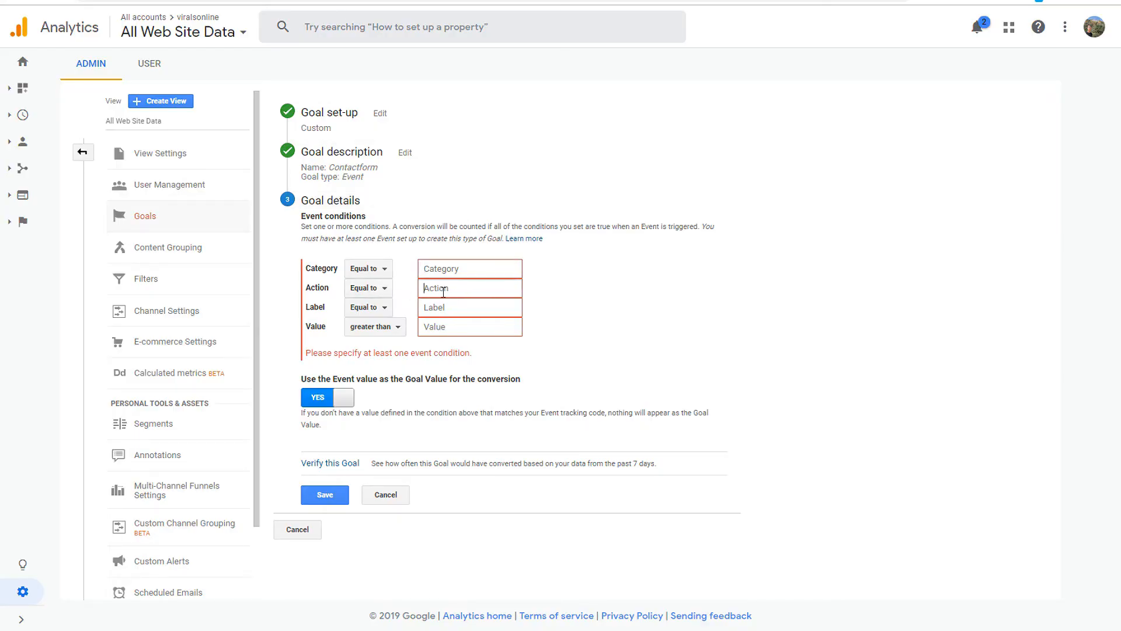
pyautogui.rightClick(432, 289)
pyautogui.click(439, 288)
pyautogui.hotkey('ctrl', 'v')
pyautogui.click(572, 300)
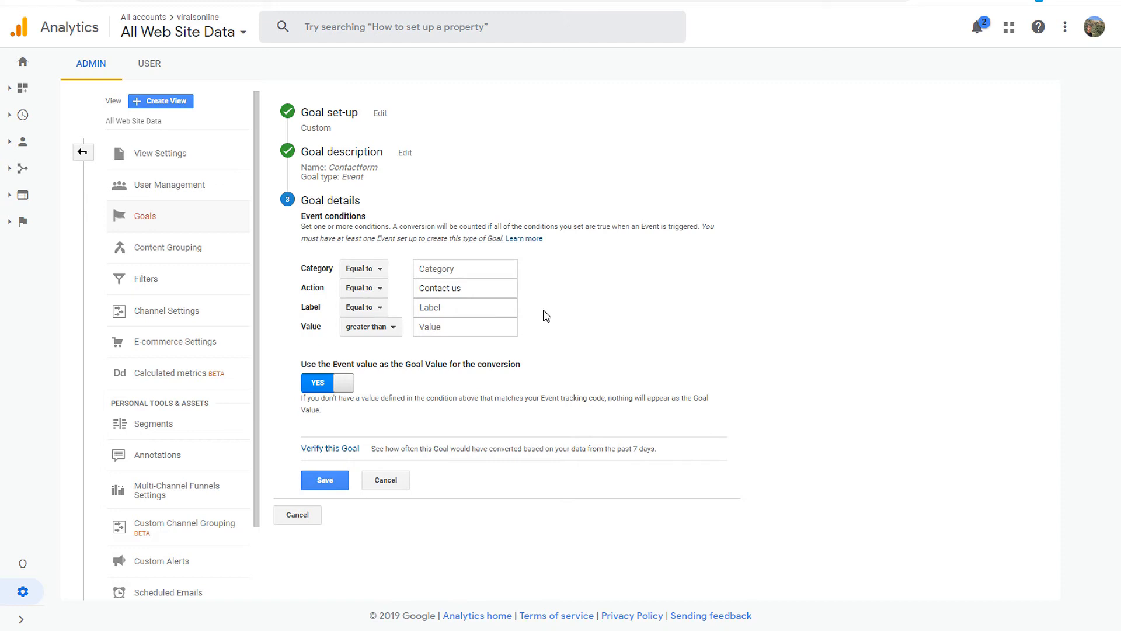
# - Verify the Contactform goal against the past 7 days of data and save the goal
pyautogui.click(339, 480)
pyautogui.click(332, 451)
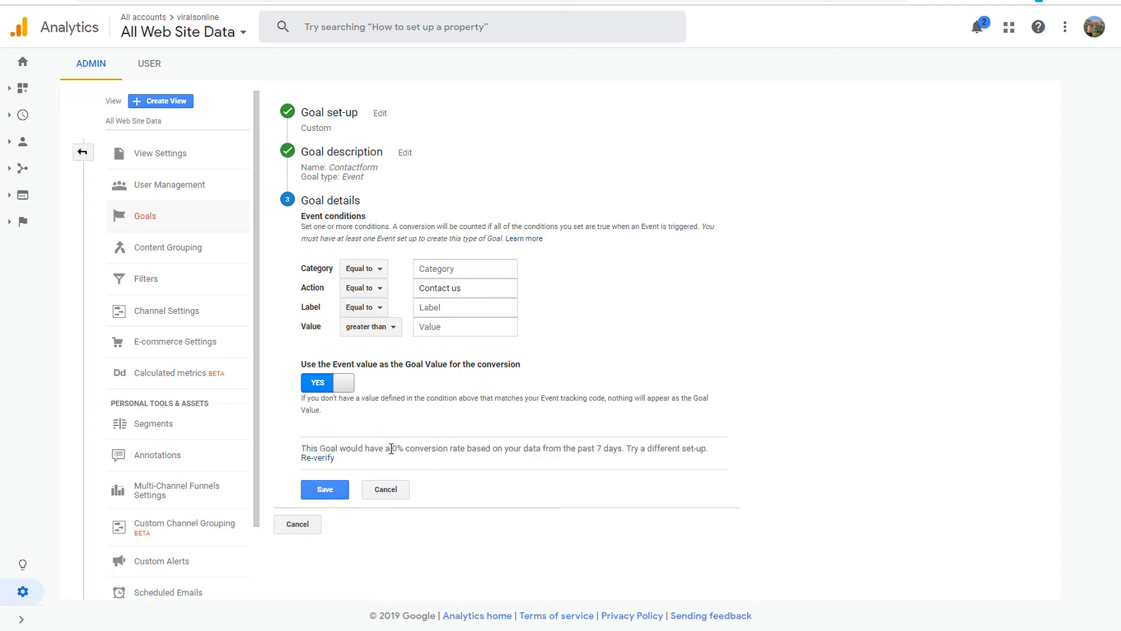
pyautogui.moveTo(391, 449); pyautogui.dragTo(414, 452)
pyautogui.click(433, 452)
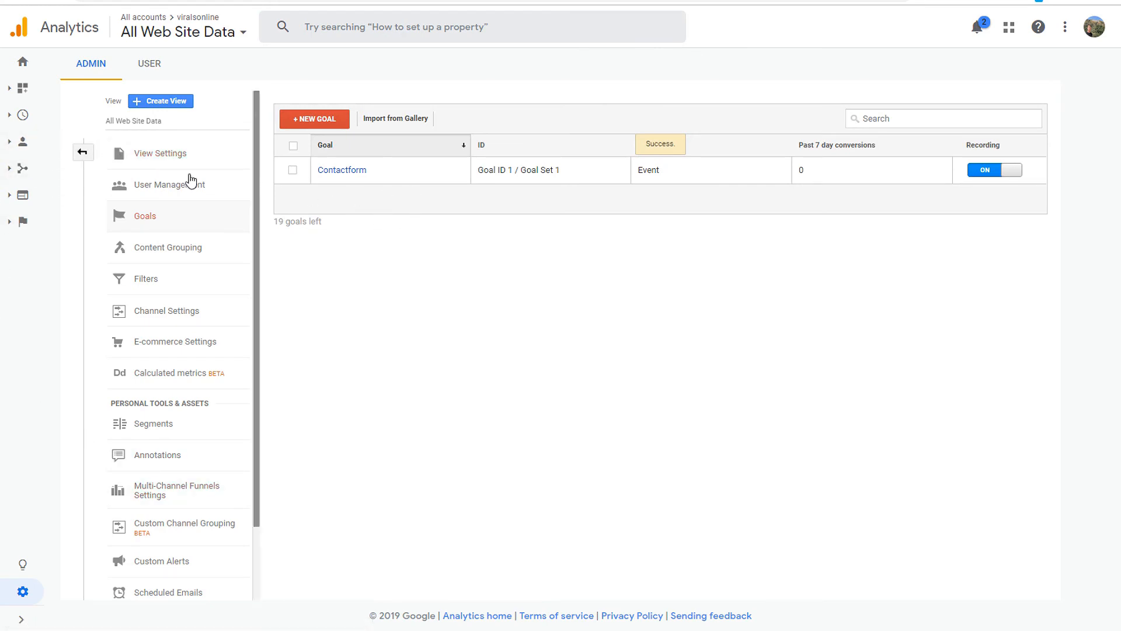
# - Open the real-time Conversions report, then switch to the site's Contact form page
pyautogui.click(22, 115)
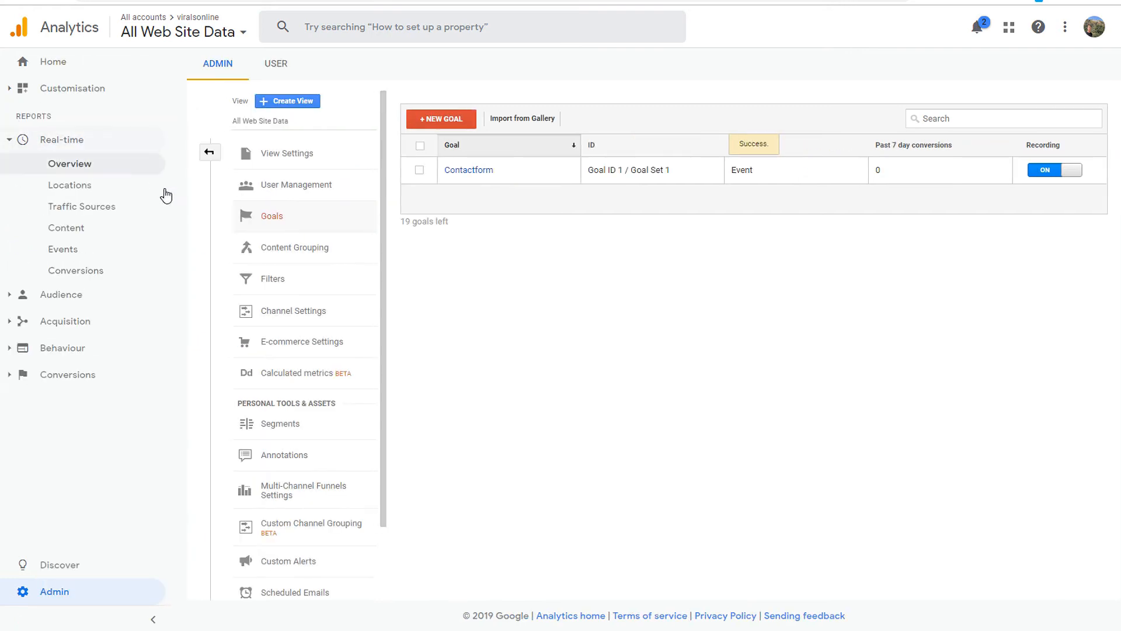
pyautogui.click(76, 275)
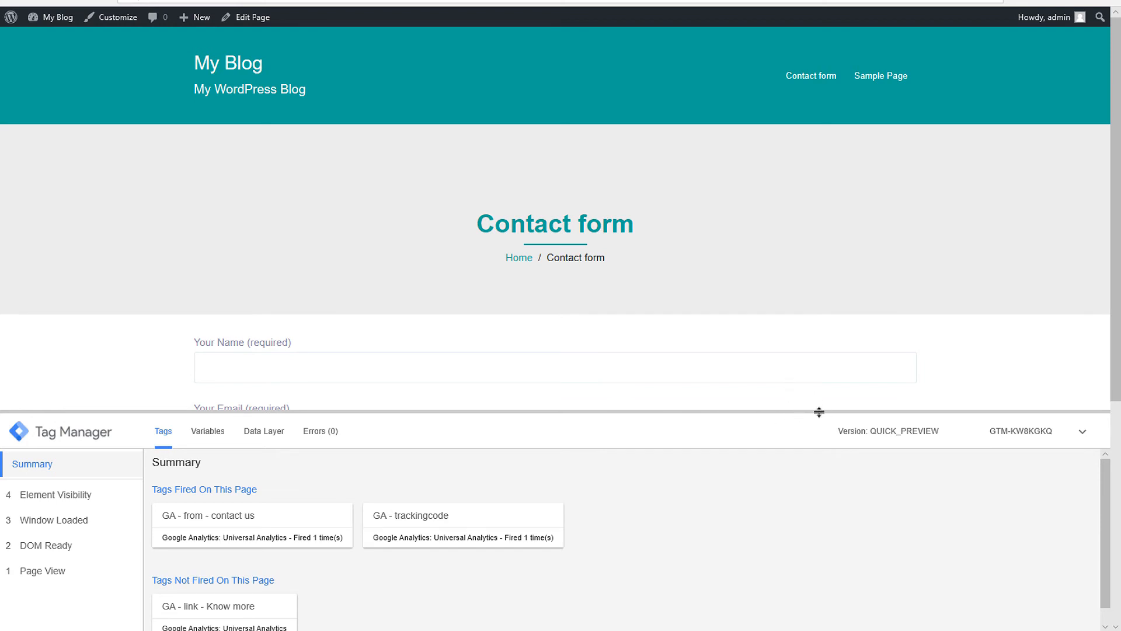
pyautogui.scroll(-2, 329, 240)
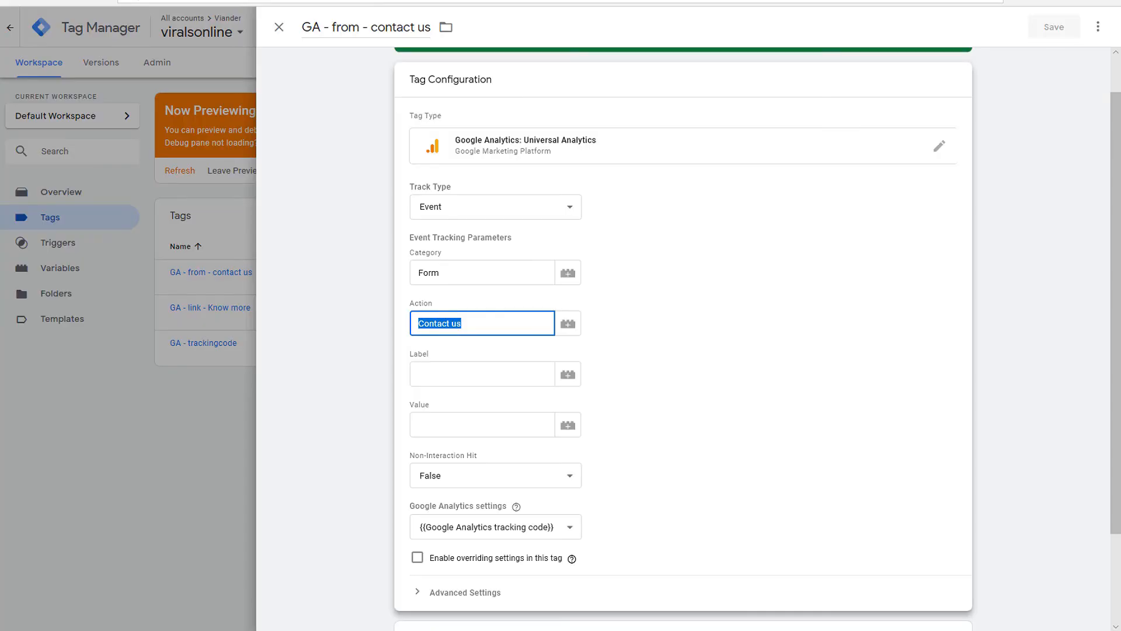
# - Switch to Tag Manager, close the "GA - from - contact us" tag and leave preview mode
pyautogui.click(278, 30)
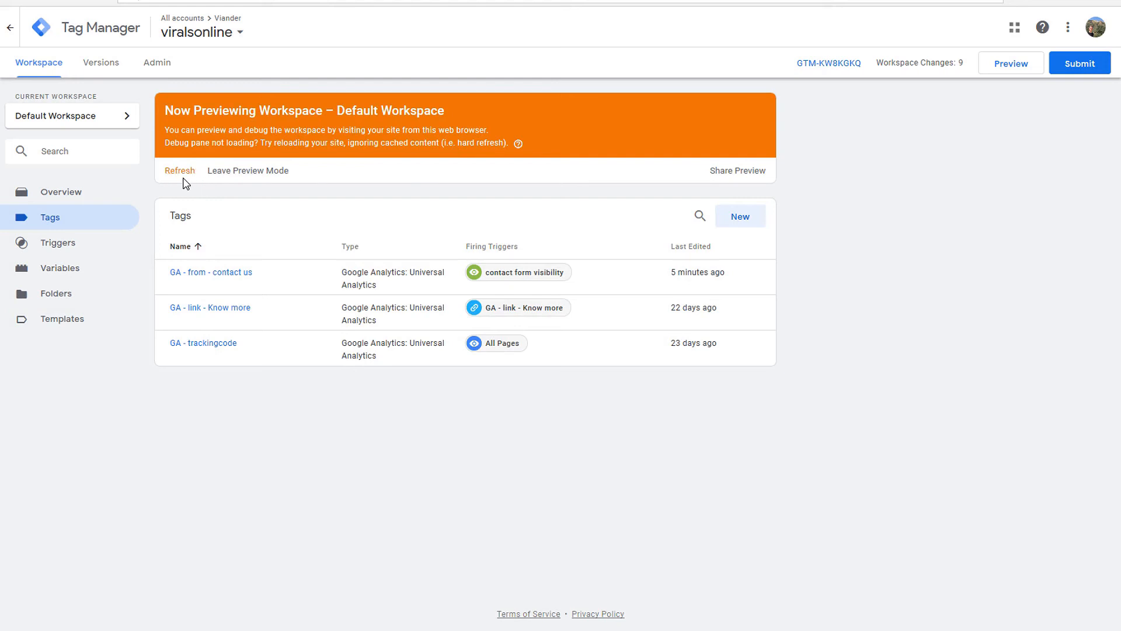
pyautogui.click(266, 174)
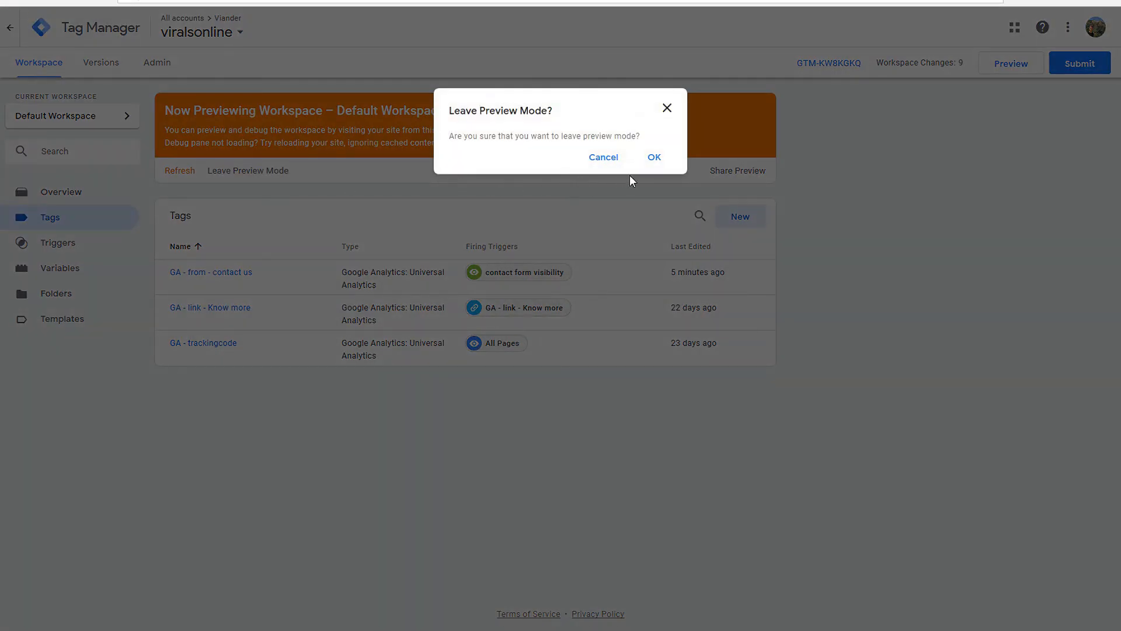
pyautogui.click(657, 158)
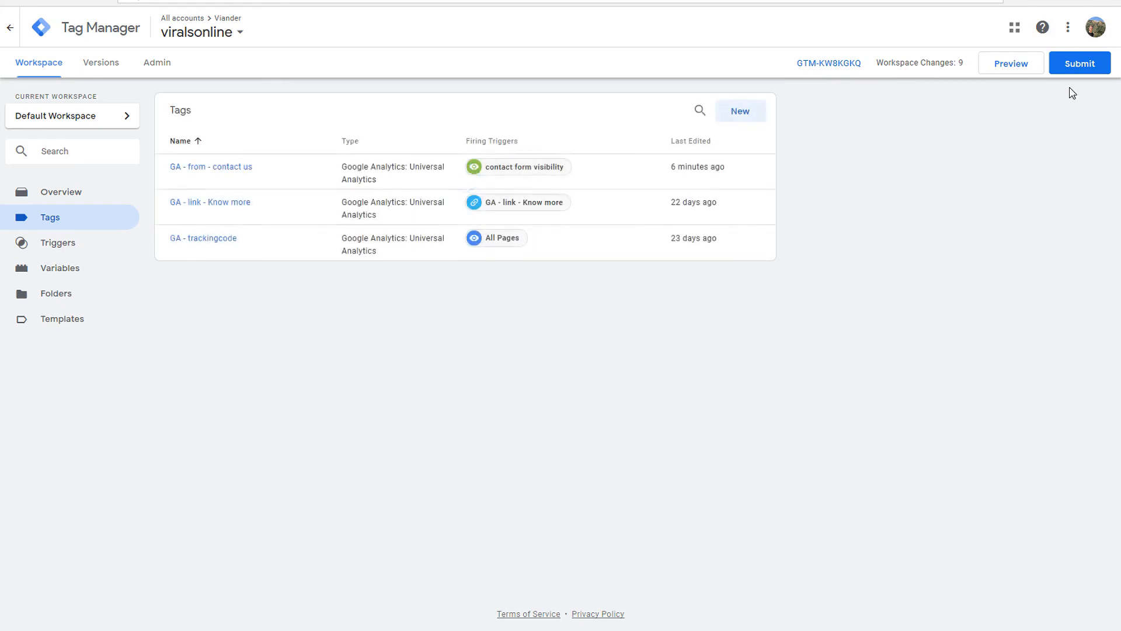
# - Submit the workspace changes and publish them to the Live environment with the version name "Contact us"
pyautogui.click(1077, 68)
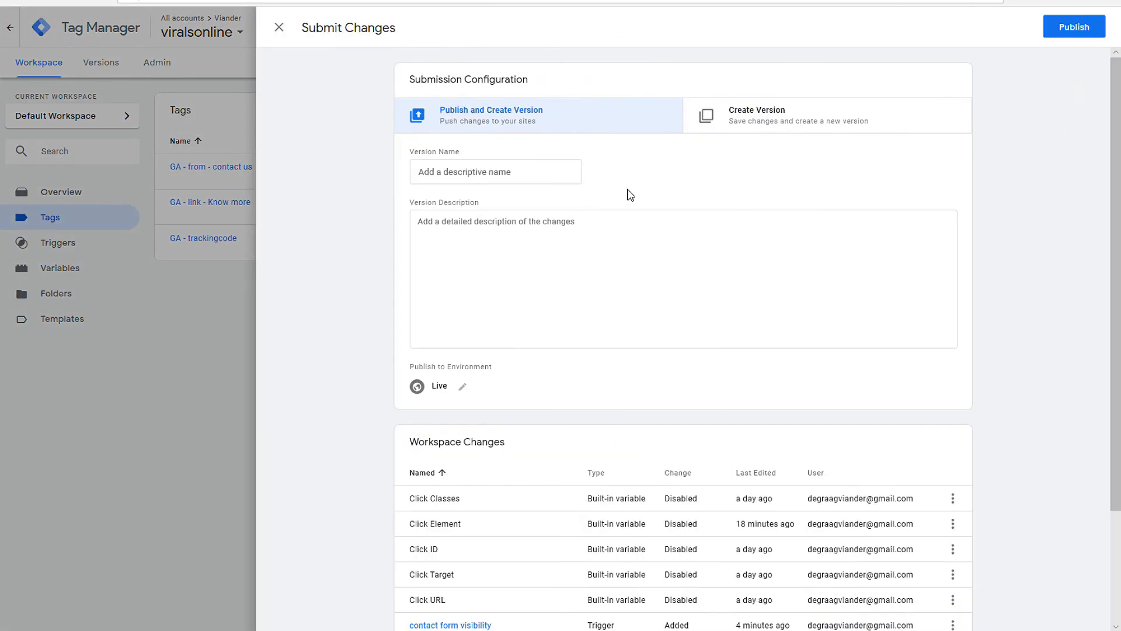
pyautogui.click(447, 169)
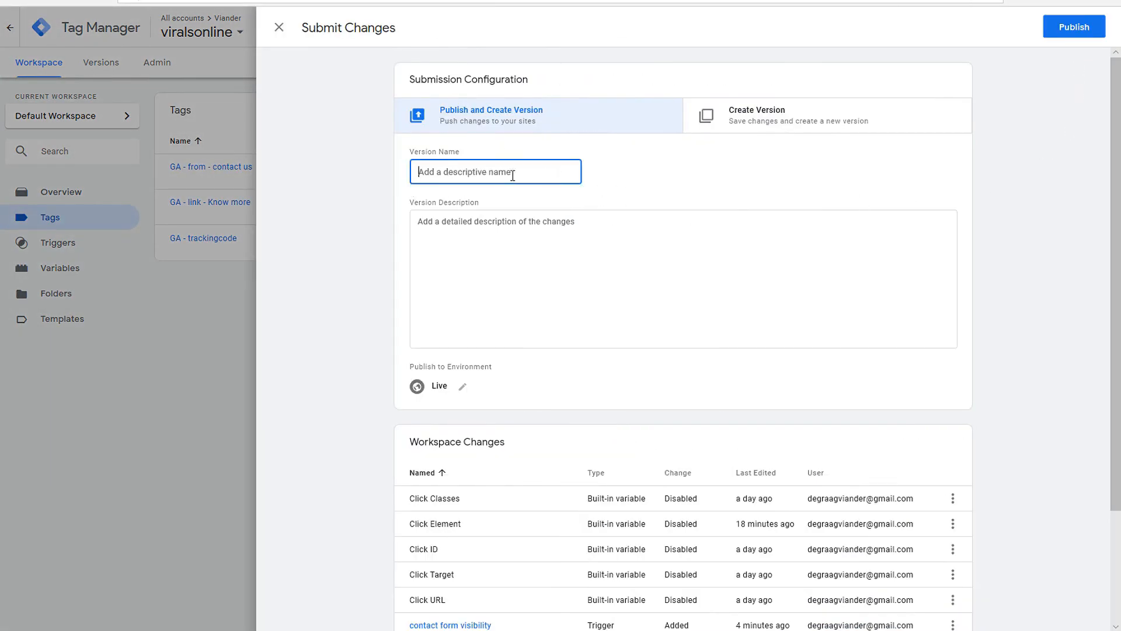
pyautogui.write('Contact us')
pyautogui.click(1077, 30)
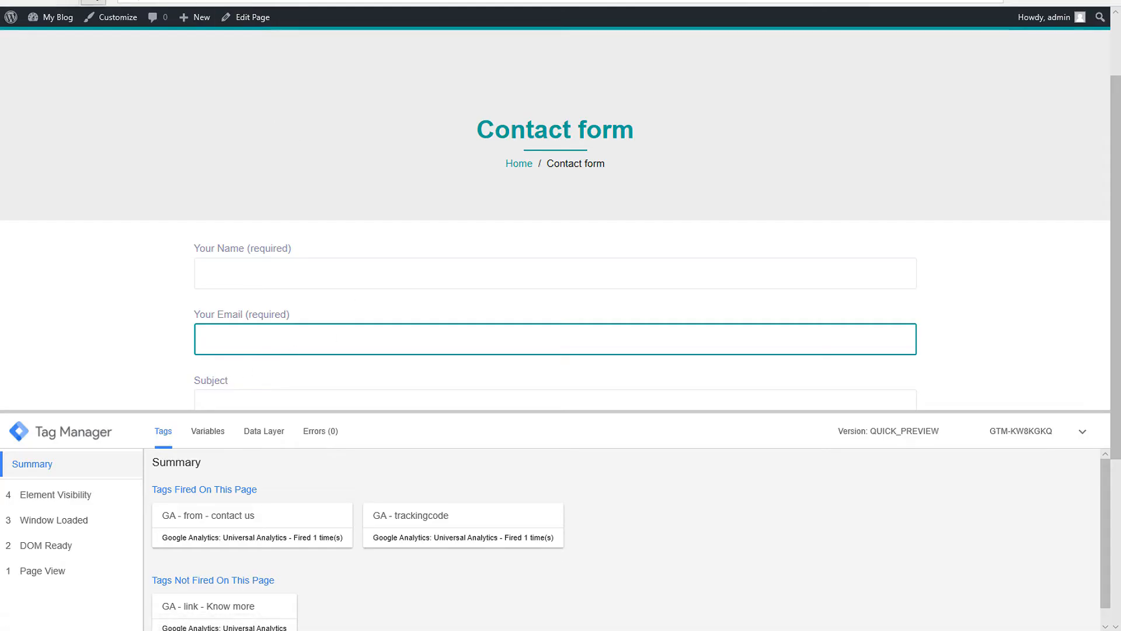
# - Reload the Contact form page and send a test message with a name, e-mail address, subject "dsfa" and message "adfs"
pyautogui.click(68, 1)
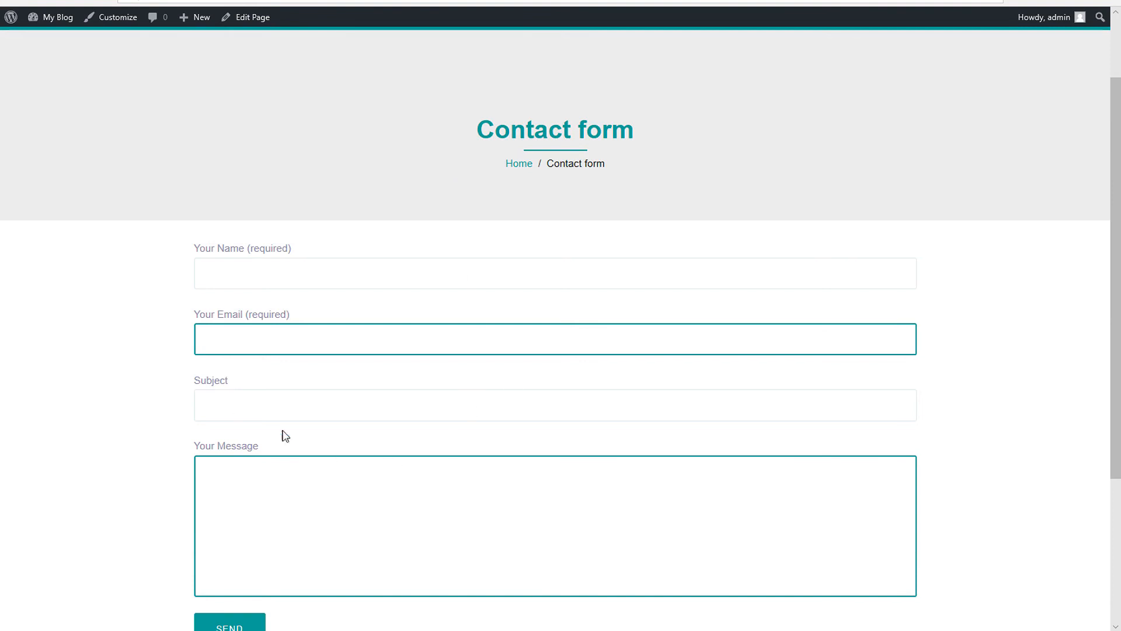
pyautogui.scroll(-2, 290, 268)
pyautogui.click(260, 182)
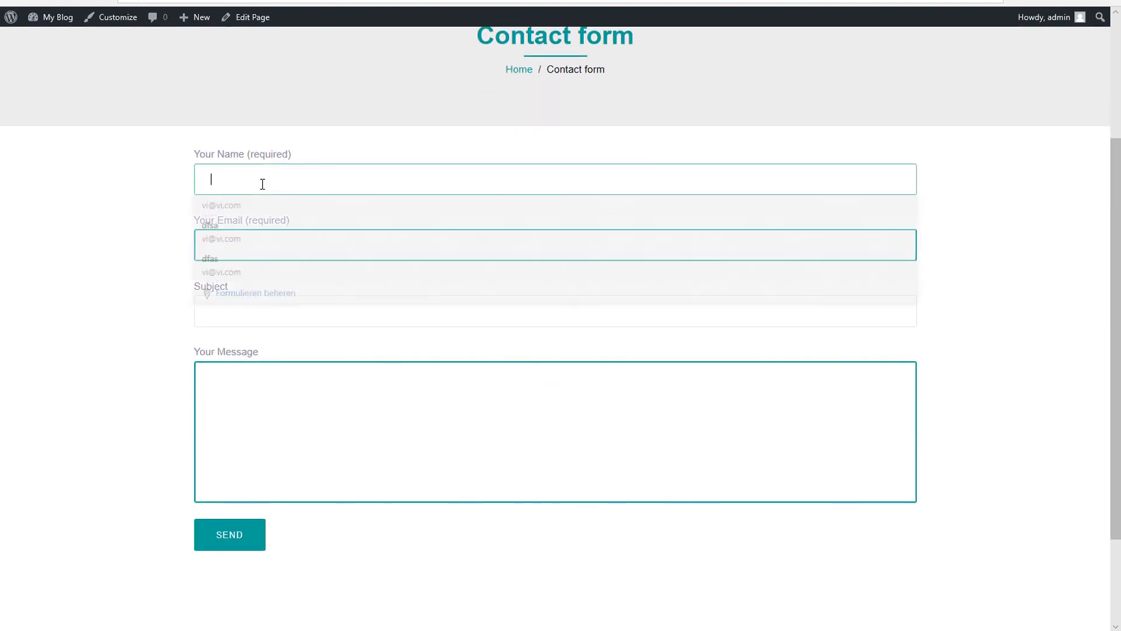
pyautogui.click(253, 218)
pyautogui.click(260, 304)
pyautogui.write('dsfa')
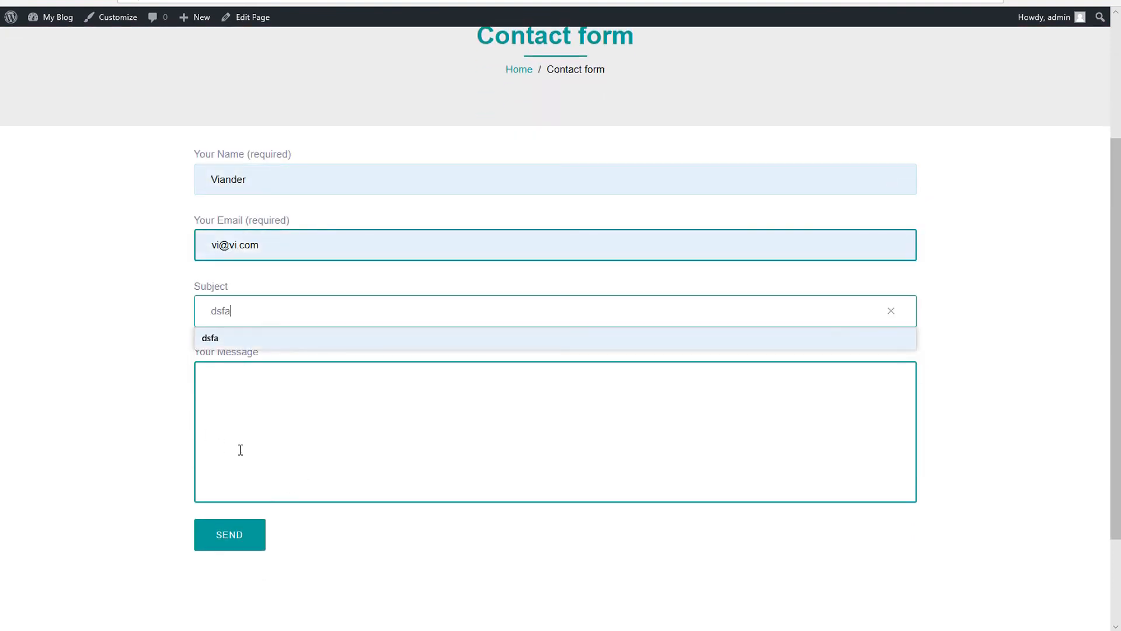
pyautogui.click(264, 432)
pyautogui.write('adfs')
pyautogui.click(224, 542)
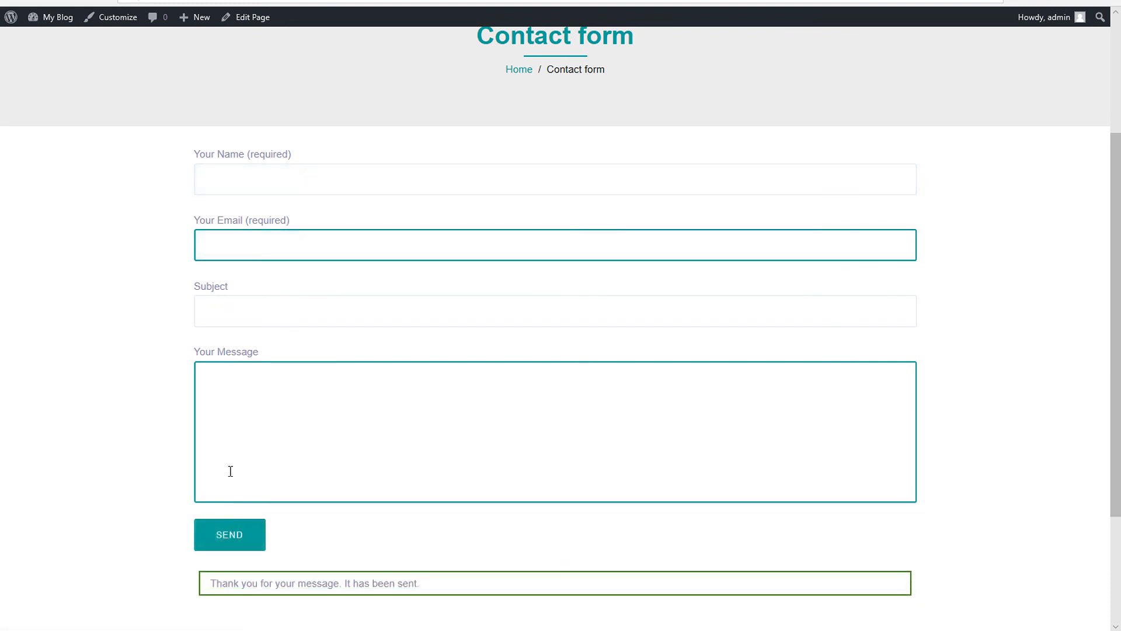
# - Check the form's submission message, then switch to Google Analytics and inspect the per-minute goal hits in the real-time Conversions report
pyautogui.tripleClick(309, 586)
pyautogui.click(309, 589)
pyautogui.click(365, 630)
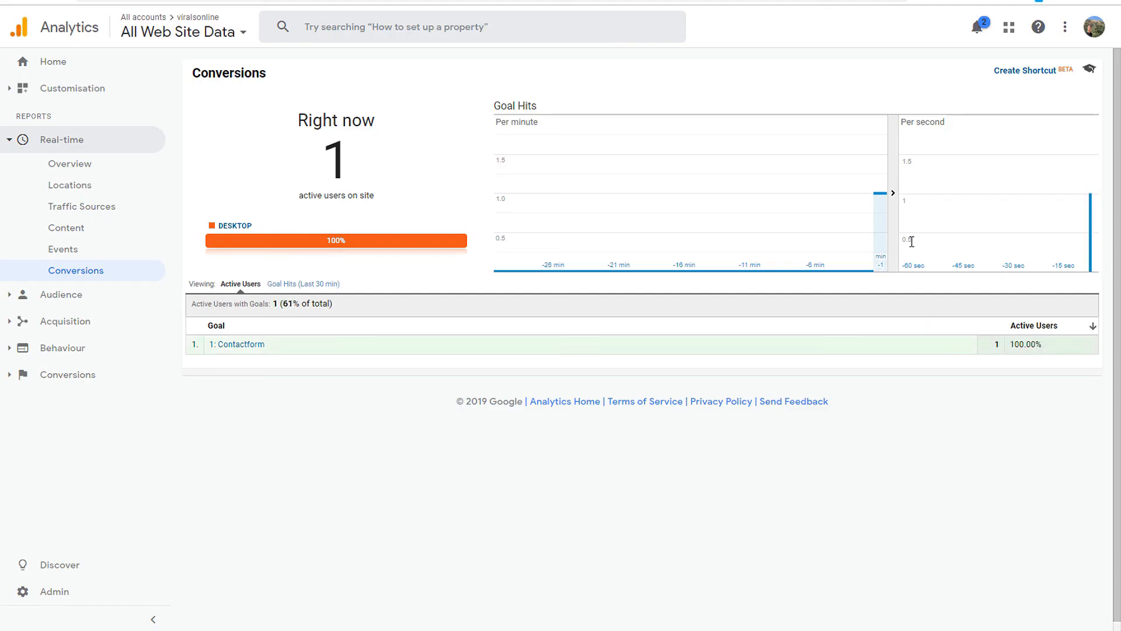
pyautogui.moveTo(882, 236)
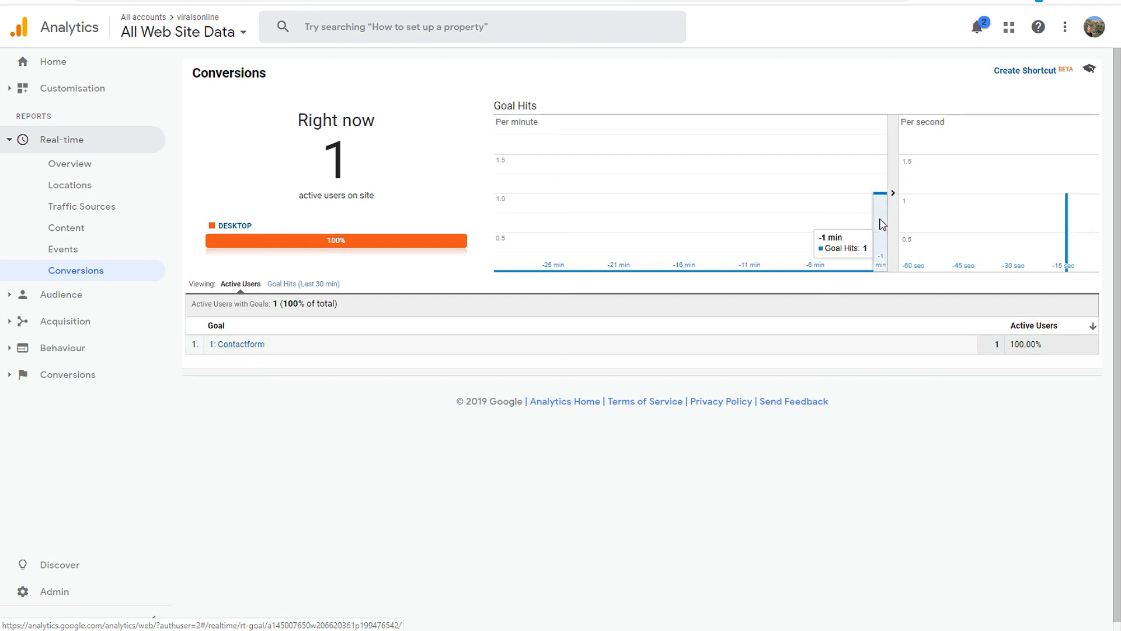